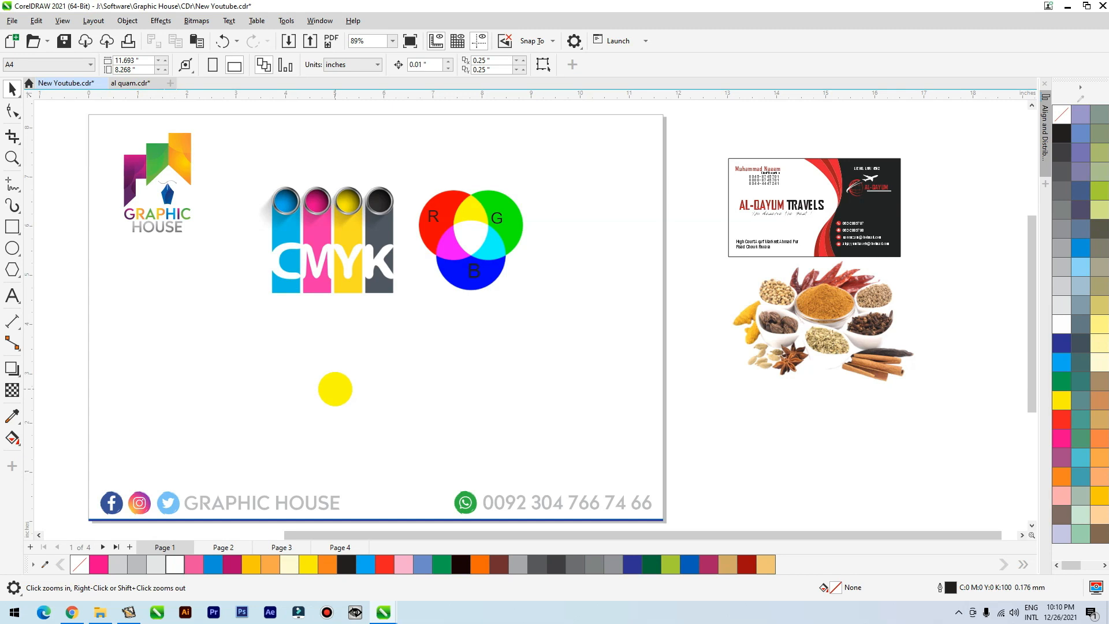
Look through pages 2, 3 and 4 of the document and return to page 1.
left_click(224, 547)
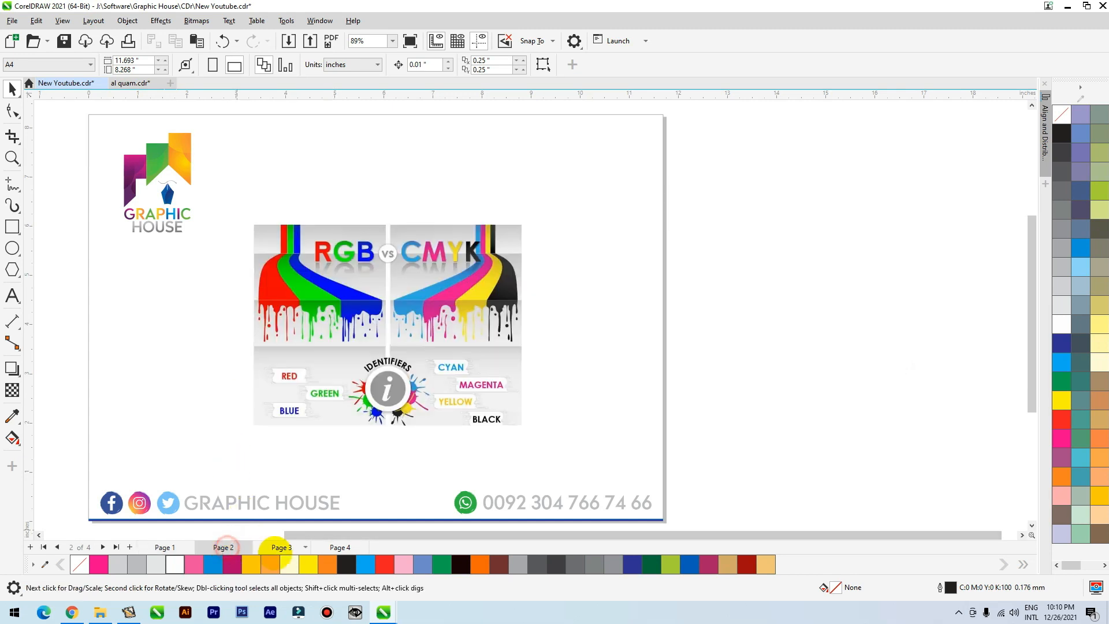
left_click(282, 547)
left_click(339, 547)
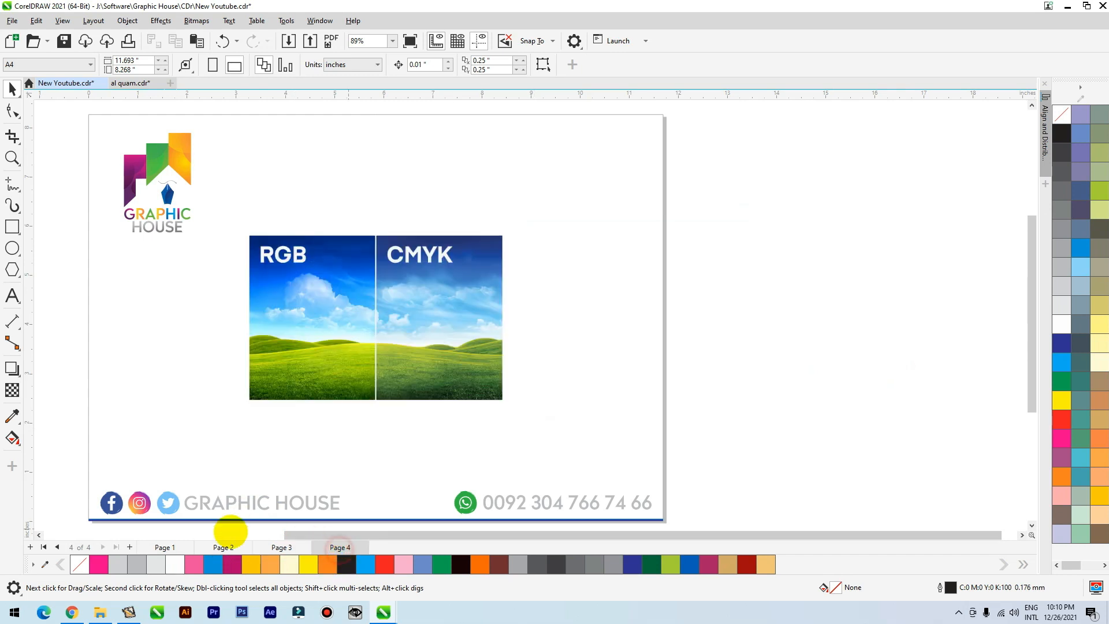
left_click(165, 547)
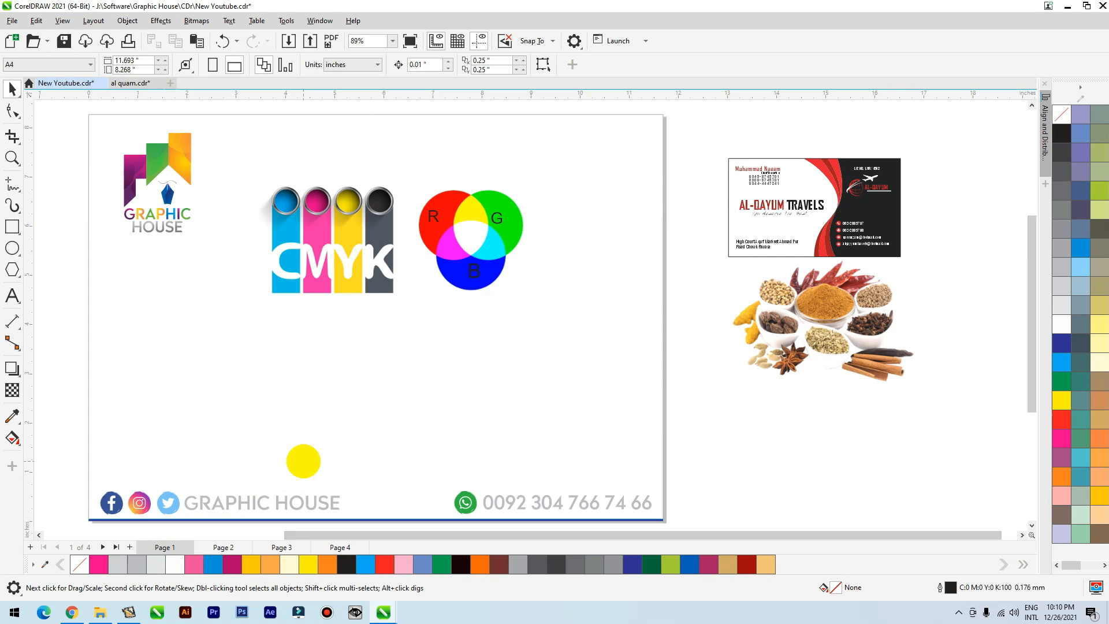
Examine the CMYK and RGB colour-model graphics on page 1, including the R, G and B letters.
left_click(339, 280)
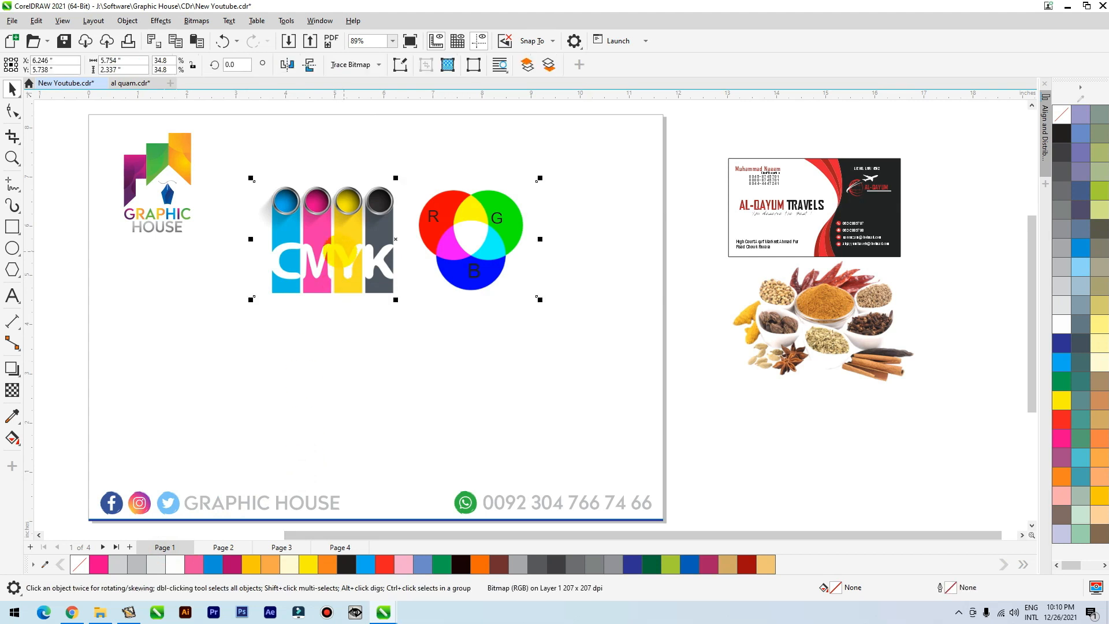
scroll(338, 277, "up", 3)
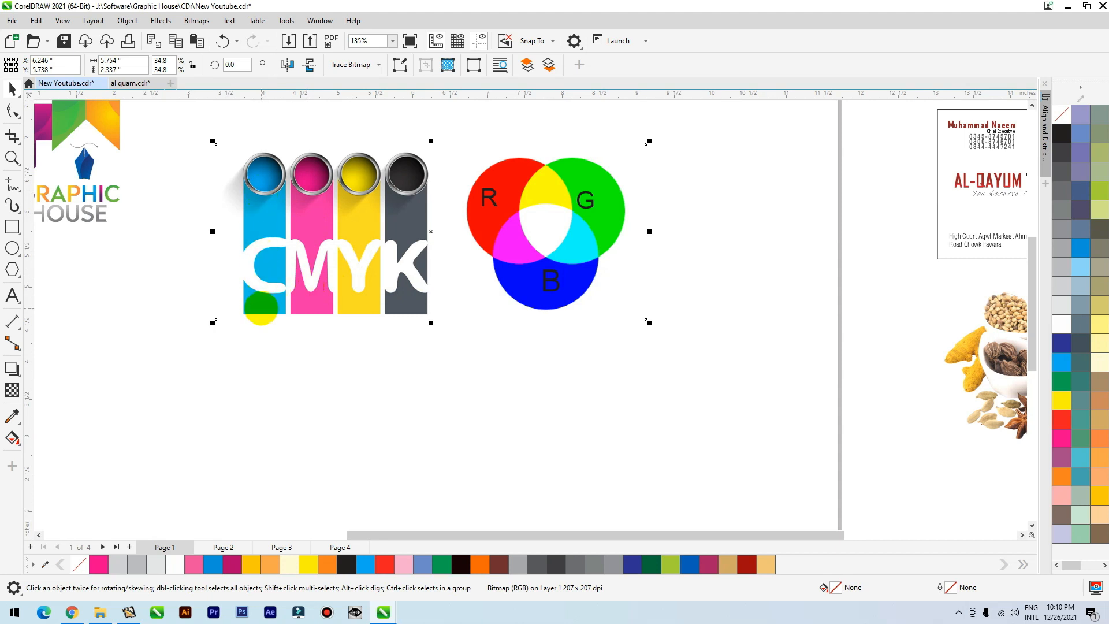
left_click(488, 197)
left_click(585, 200)
left_click(554, 284)
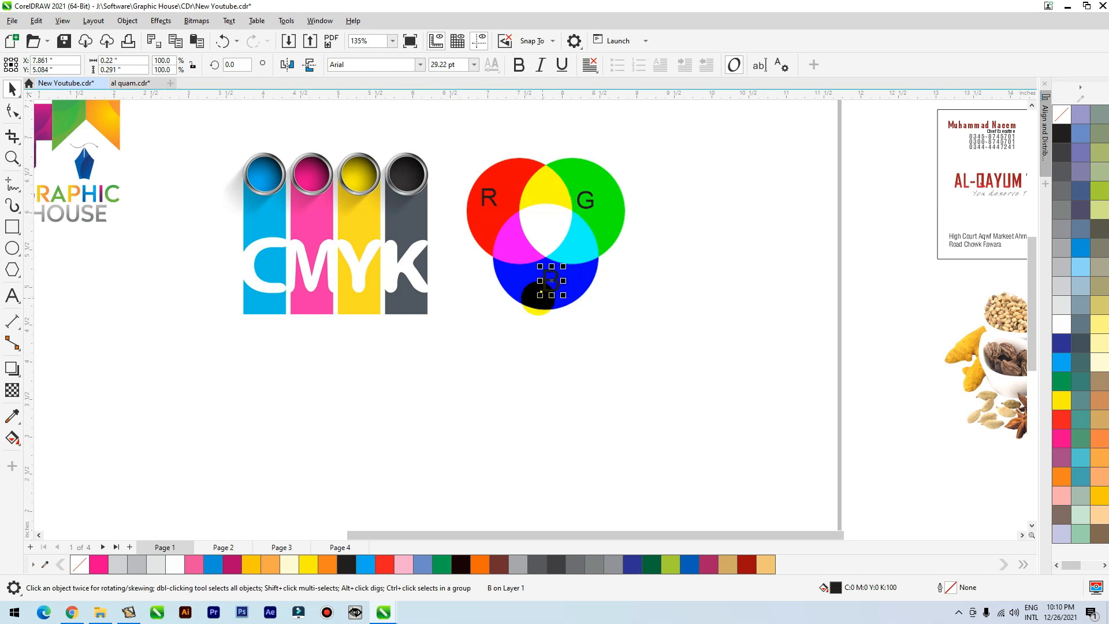
scroll(366, 344, "down", 2)
scroll(365, 344, "down", 2)
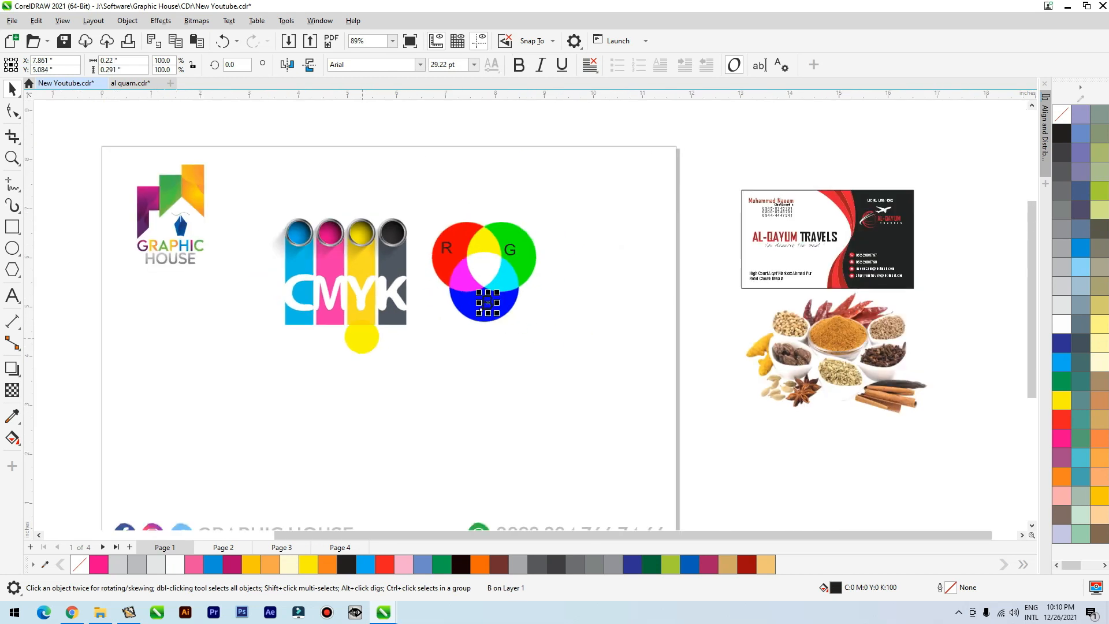
Move the spices image and the AL-QAYUM TRAVELS business card closer to the page edge.
left_click_drag(811, 350, 736, 376)
left_click_drag(695, 169, 935, 300)
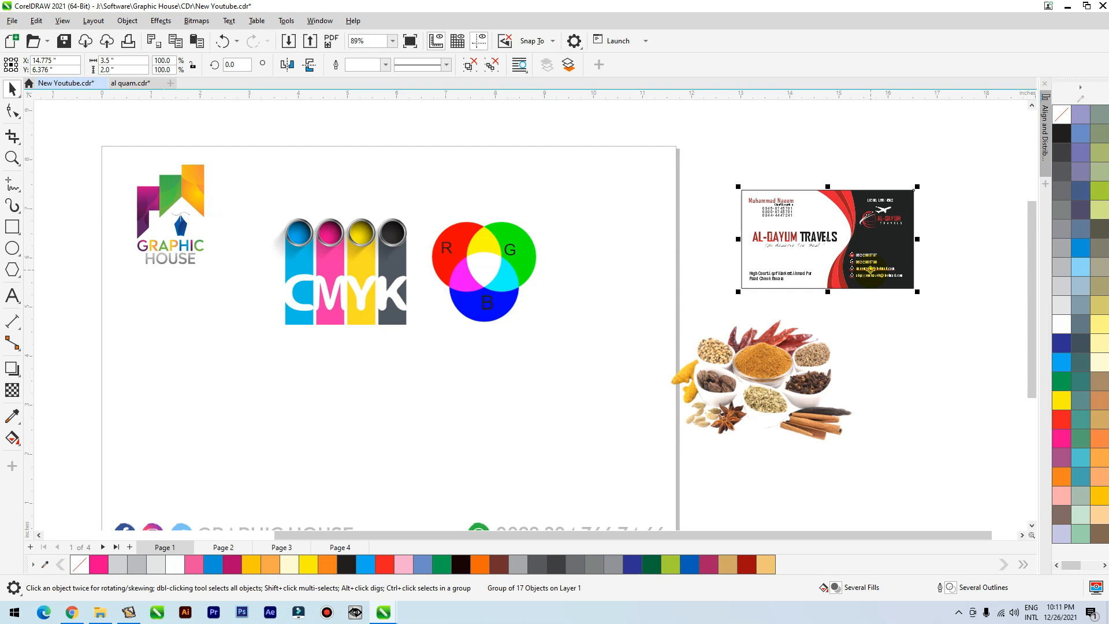
left_click_drag(871, 269, 777, 252)
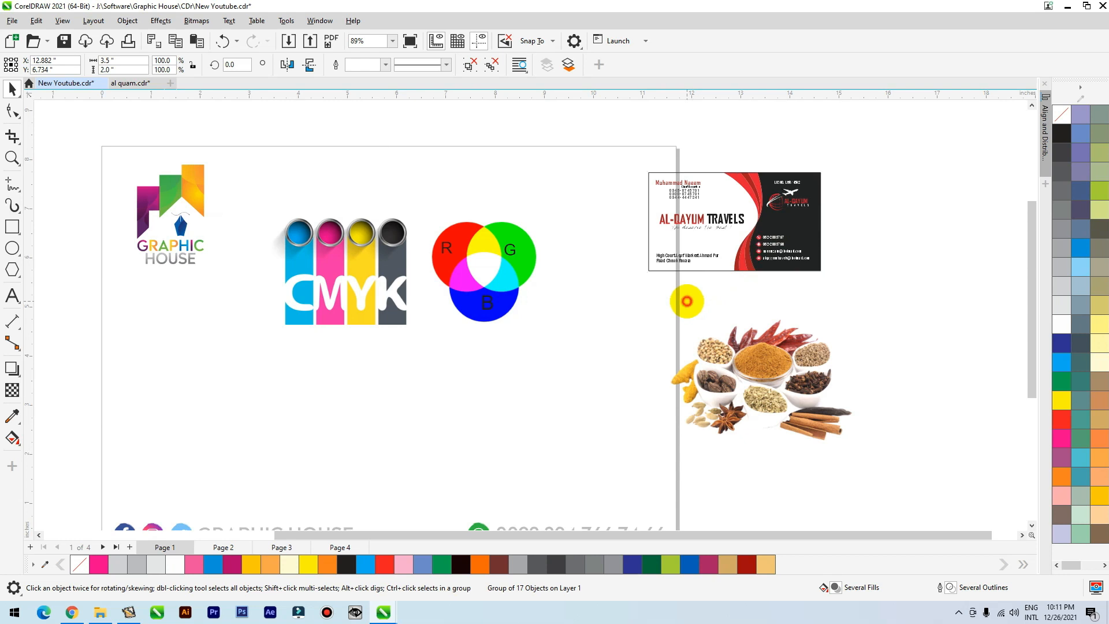
left_click(687, 300)
Reposition the business card slightly, ungroup it, and fill its background rectangle with white.
scroll(785, 225, "up", 3)
scroll(496, 384, "down", 2)
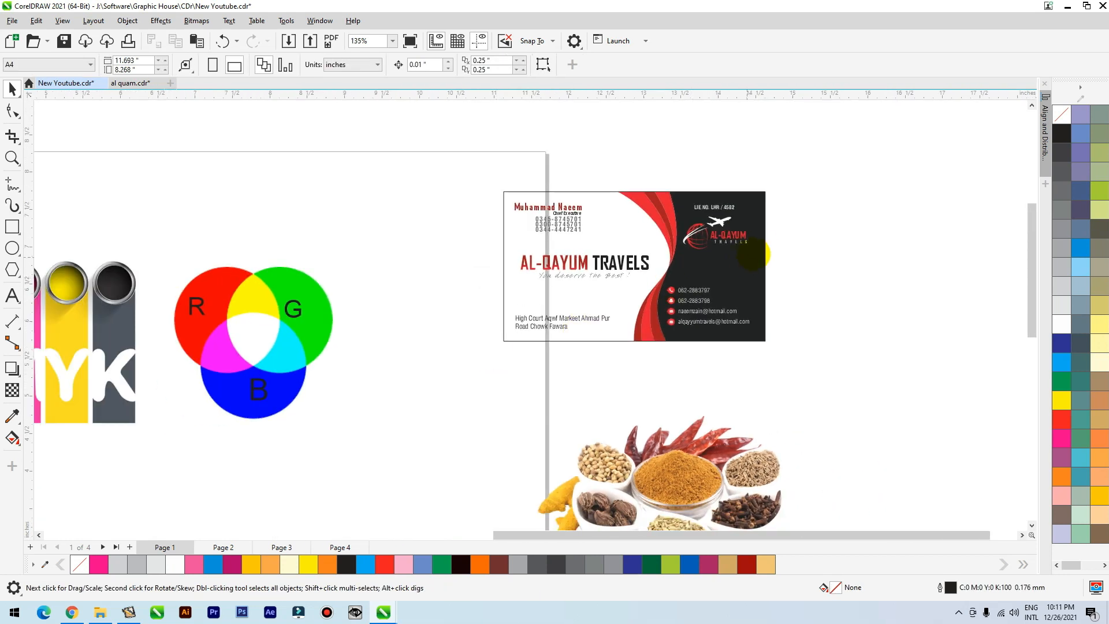
left_click(734, 249)
scroll(787, 245, "up", 2)
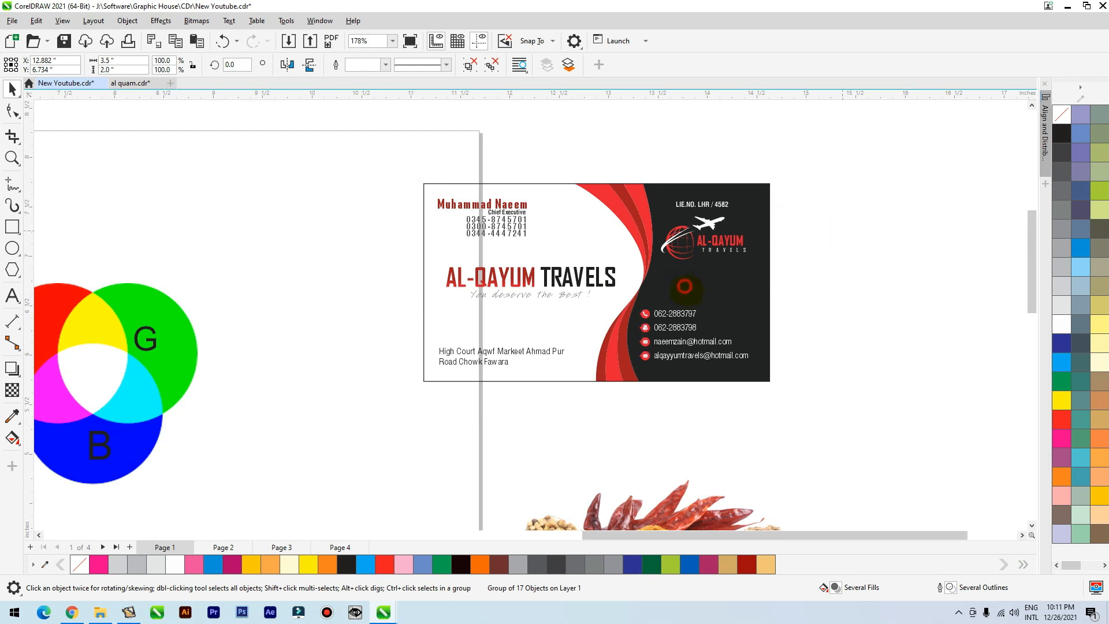
left_click_drag(700, 295, 659, 281)
left_click(491, 64)
left_click(510, 124)
left_click(520, 169)
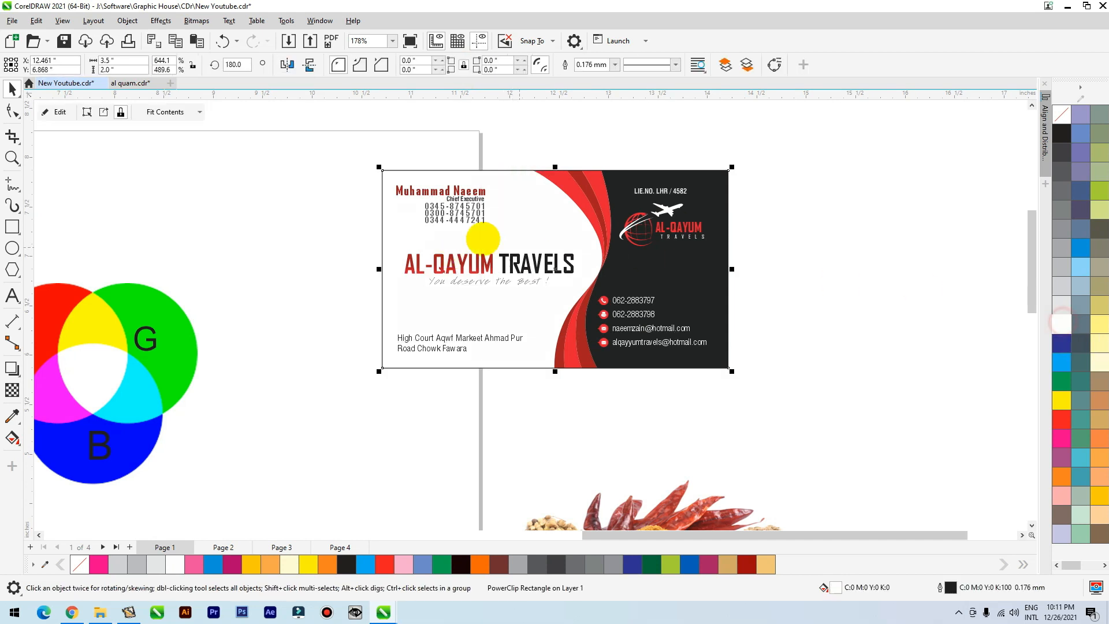
Place a copy of the whole business card to the right of the original.
left_click_drag(346, 136, 787, 425)
scroll(476, 267, "down", 1)
left_click_drag(538, 269, 843, 270)
right_click(843, 270)
left_click(812, 168)
Convert all objects of the copied card to one bitmap at 800 dpi in CMYK Color (32-bit) mode.
scroll(793, 205, "up", 1)
left_click_drag(686, 155, 998, 364)
scroll(1010, 332, "up", 1)
scroll(422, 296, "down", 1)
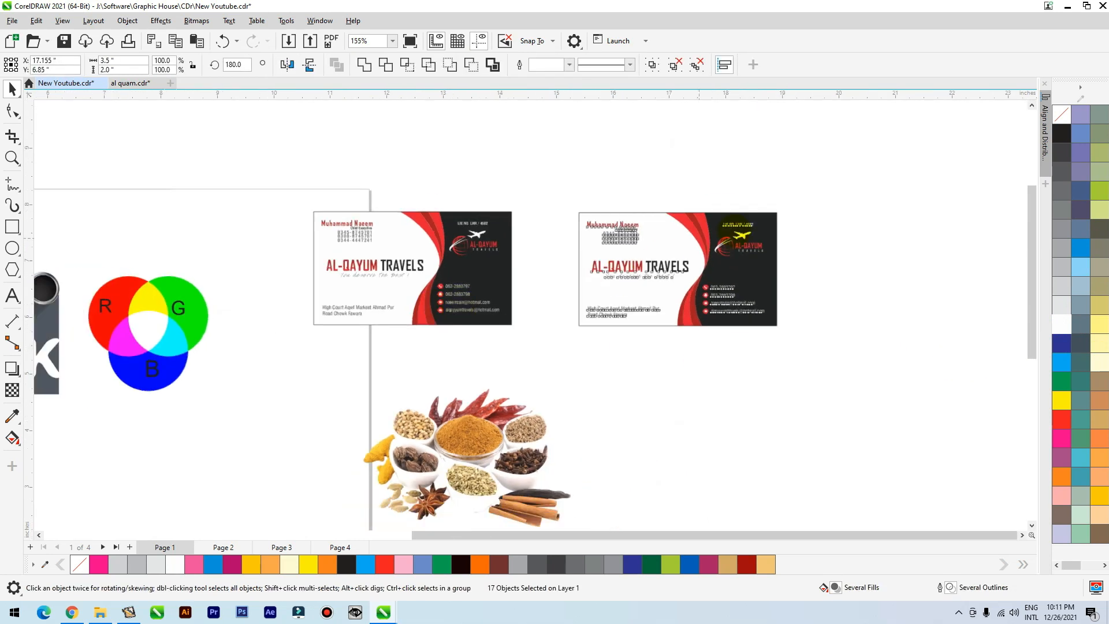
scroll(844, 232, "up", 2)
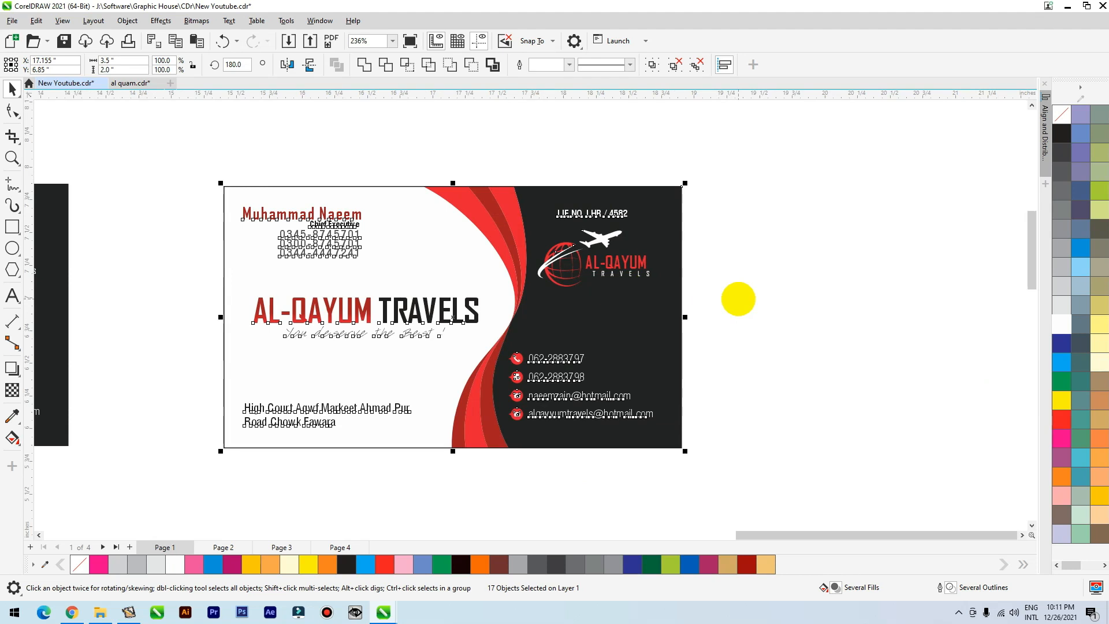
left_click(196, 21)
left_click(211, 43)
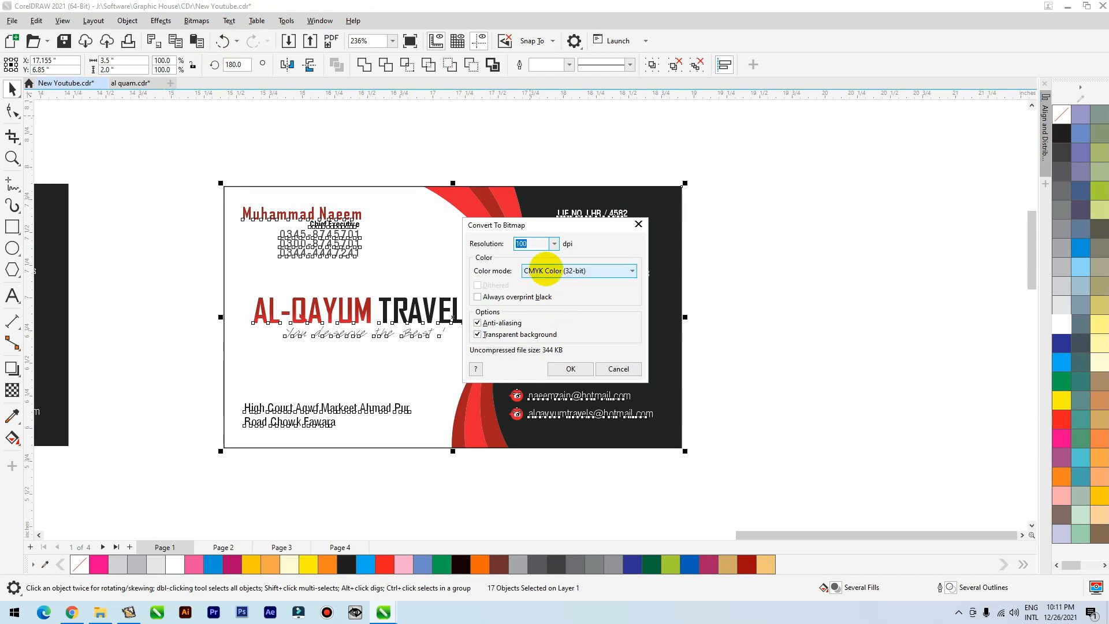
type("8")
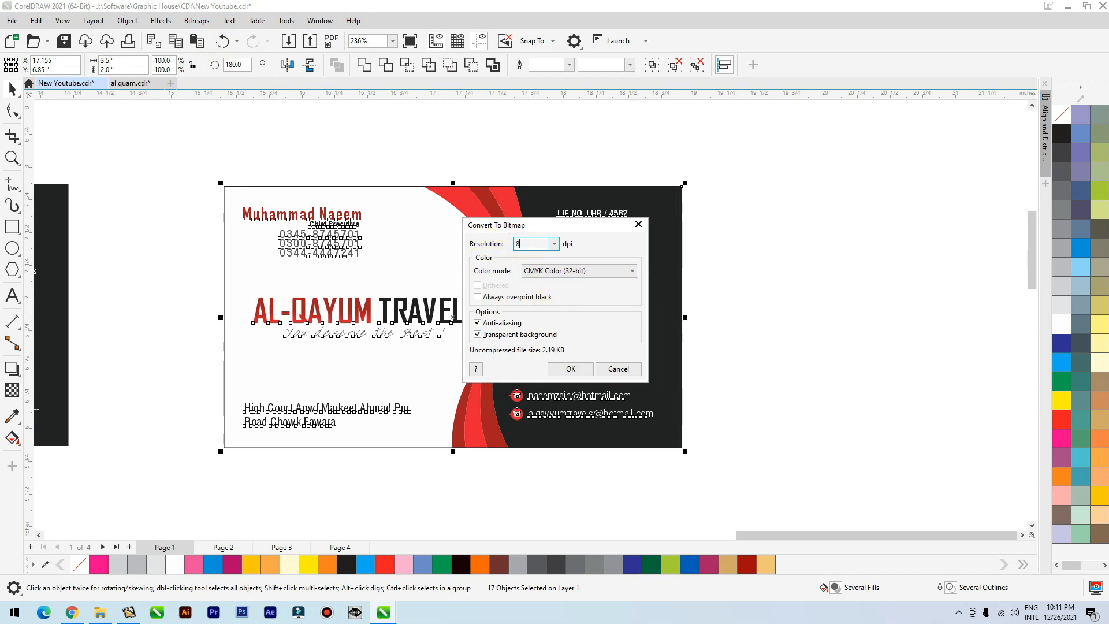
left_click(570, 368)
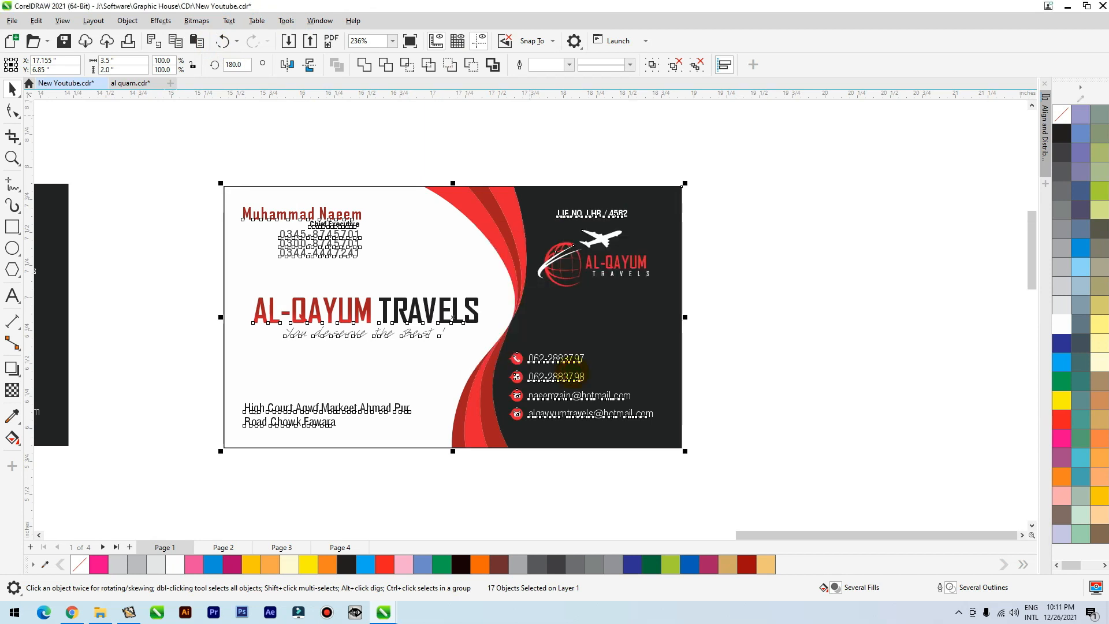
Place the CMYK bitmap card directly below the original and compare the two cards' colours and sharpness up close.
scroll(725, 254, "down", 2)
left_click_drag(659, 259, 294, 418)
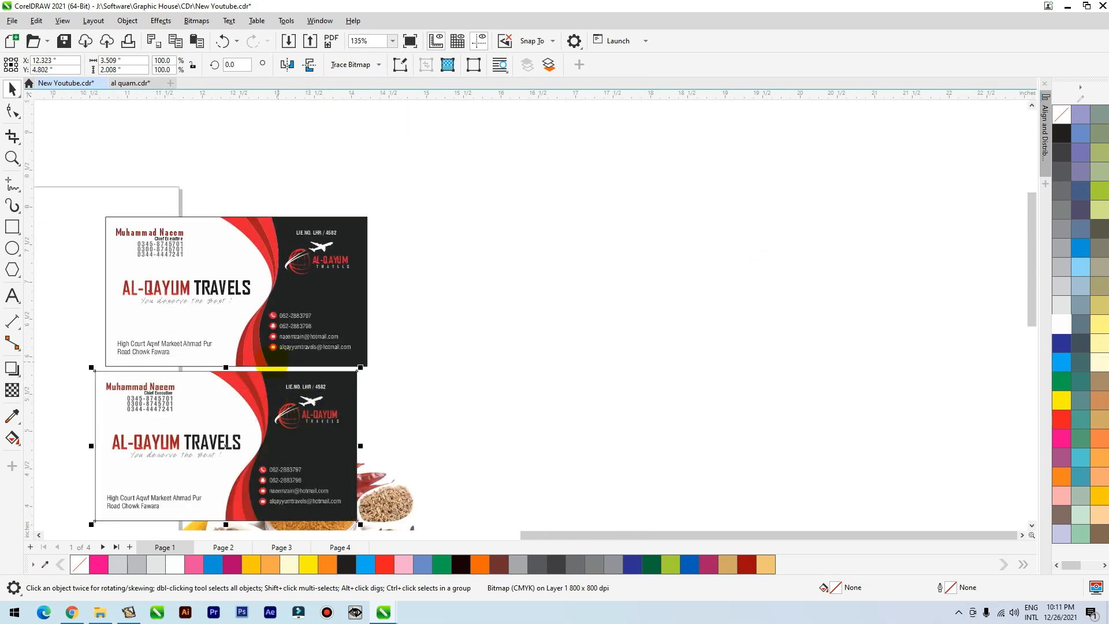
scroll(268, 367, "up", 3)
scroll(526, 229, "down", 1)
key("F2")
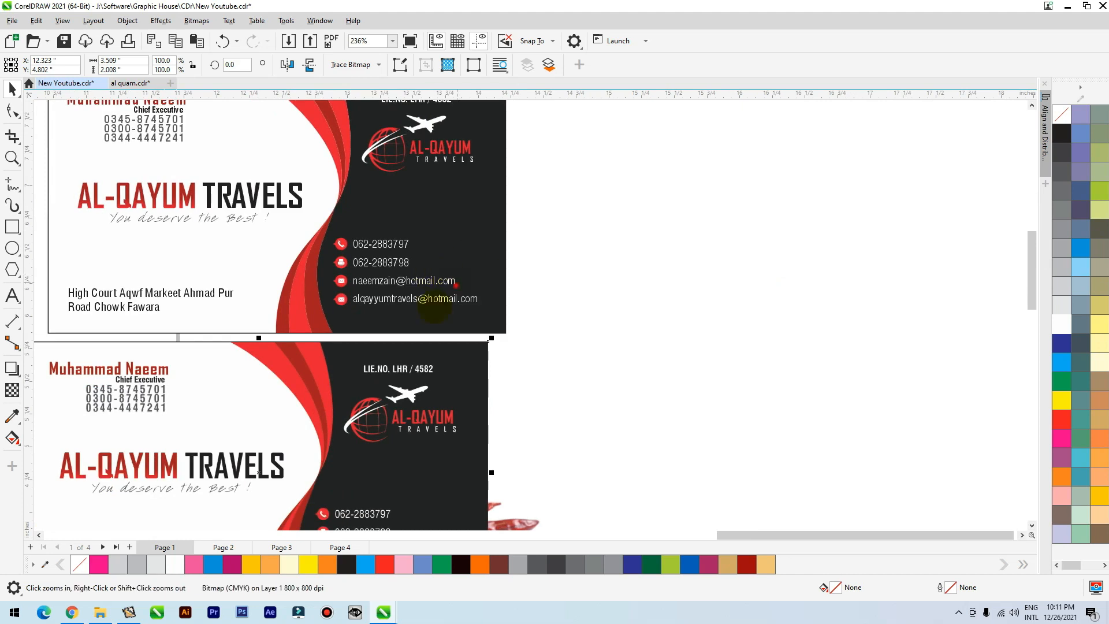
left_click_drag(450, 288, 205, 417)
scroll(514, 242, "down", 4)
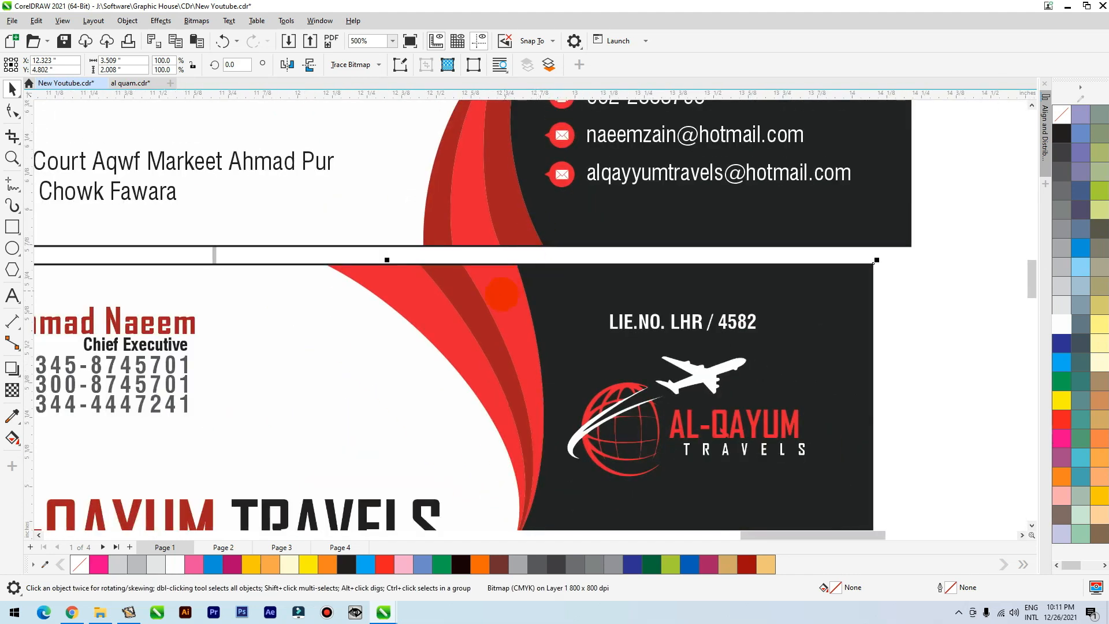
scroll(457, 336, "down", 1)
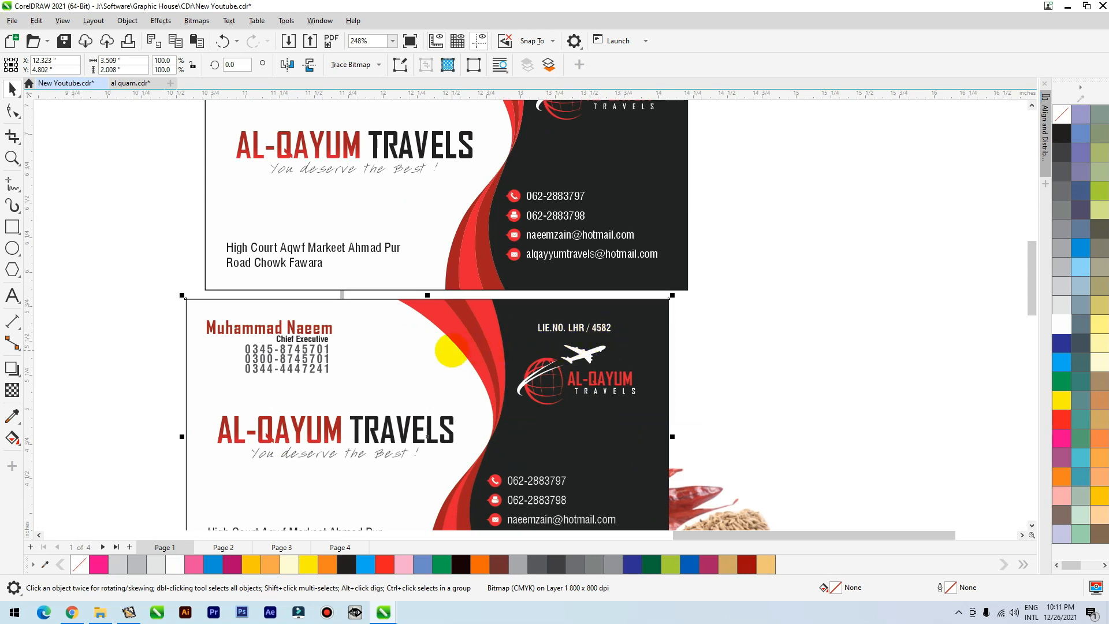
scroll(427, 437, "down", 1)
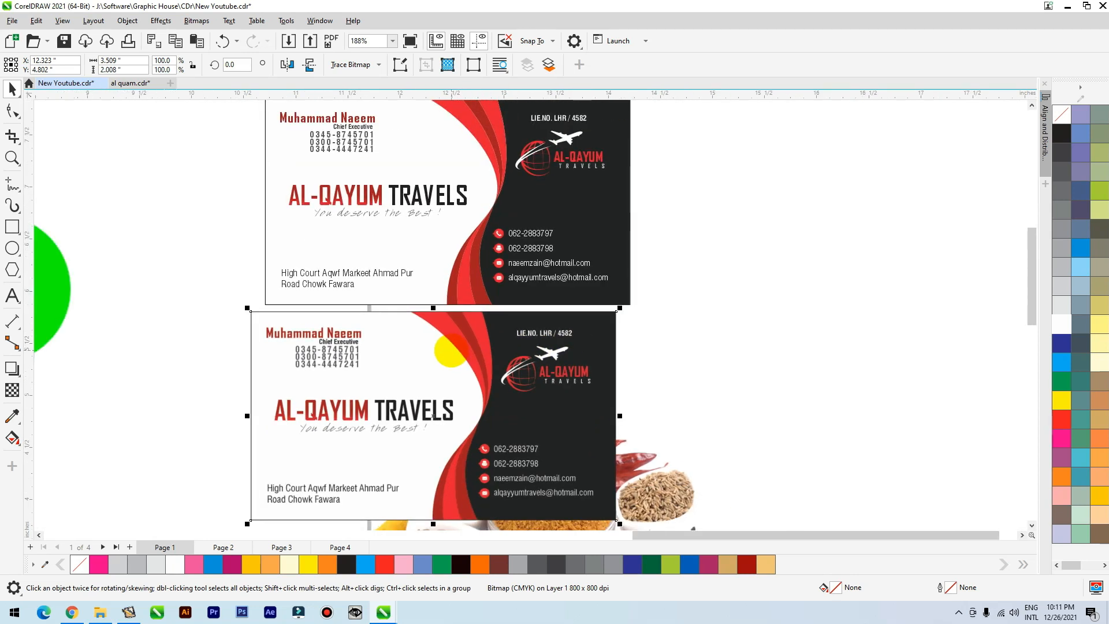
Move the bitmap card to the right of the original and open the original's PowerClip contents with its dark curve selected.
left_click_drag(459, 347, 881, 227)
left_click(595, 188)
double_click(586, 198)
left_click(598, 238)
left_click_drag(578, 253, 594, 272)
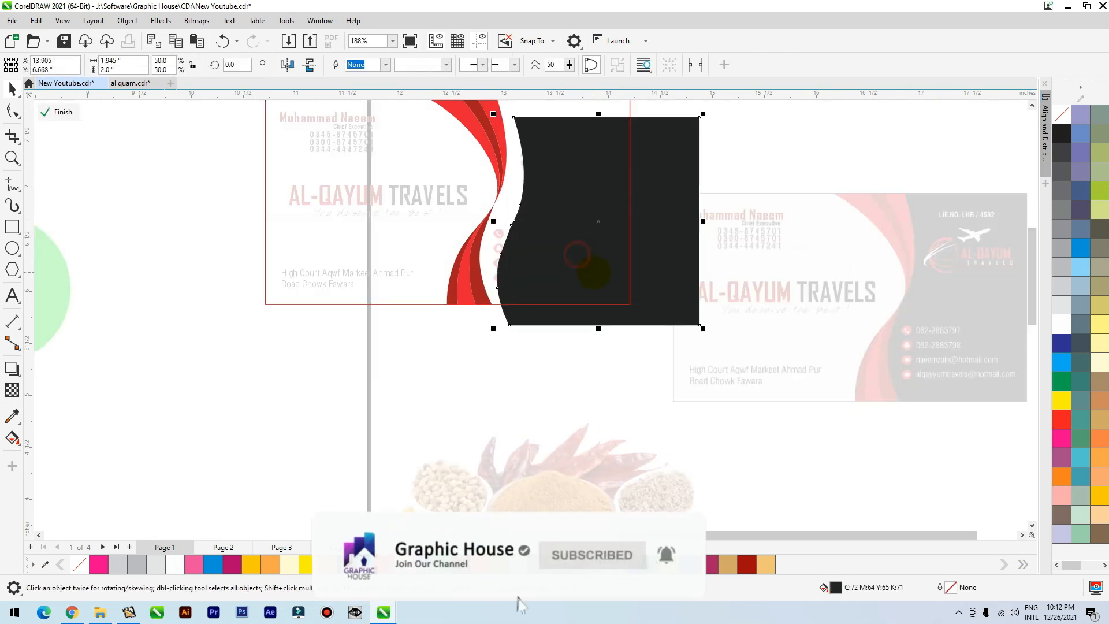
key("ctrl+z")
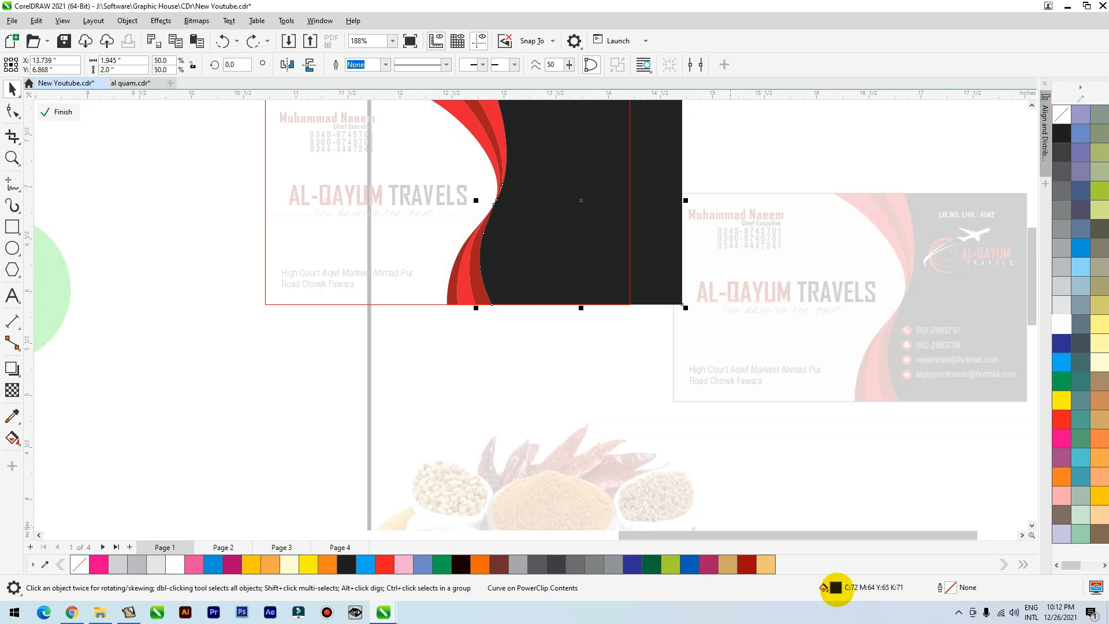
Examine the dark curve's CMYK fill values and leave PowerClip editing.
double_click(835, 588)
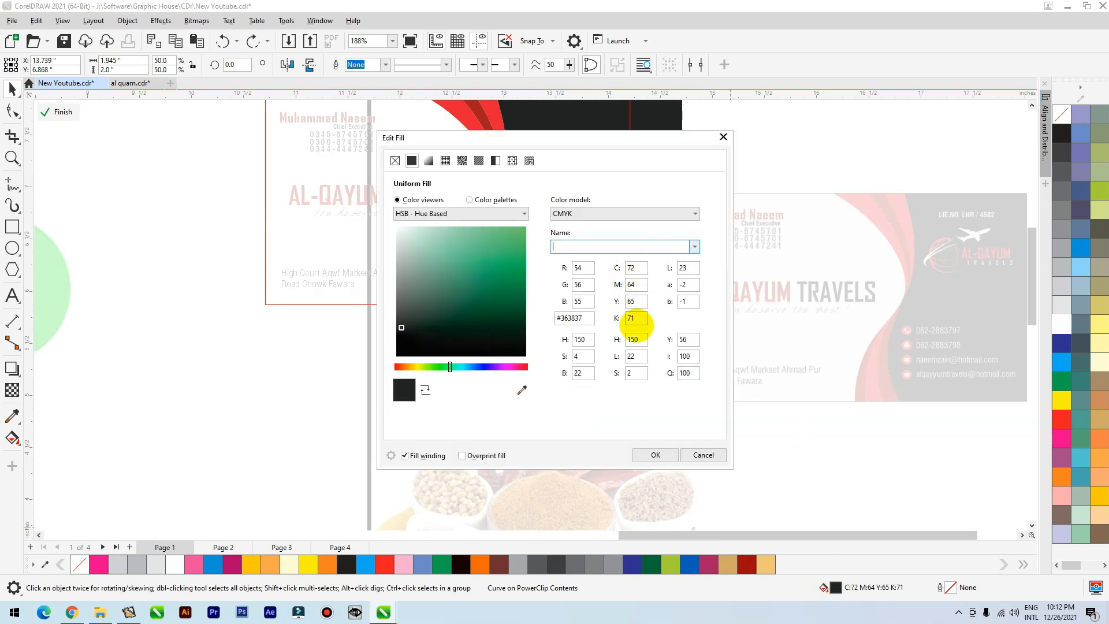
left_click(634, 267)
double_click(634, 284)
double_click(631, 317)
double_click(631, 284)
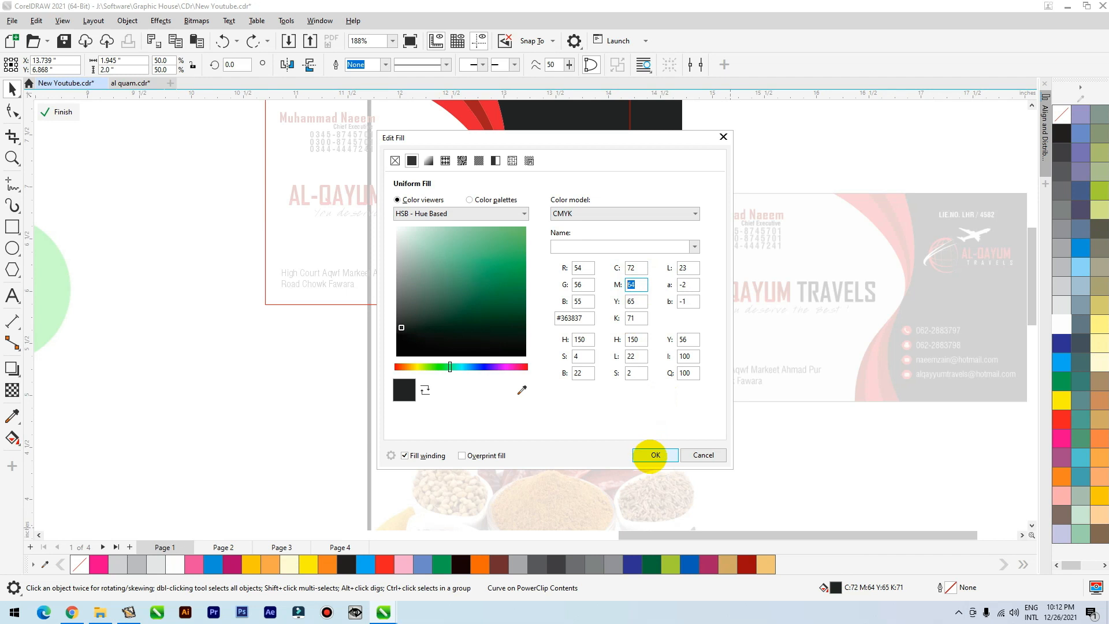
left_click(653, 455)
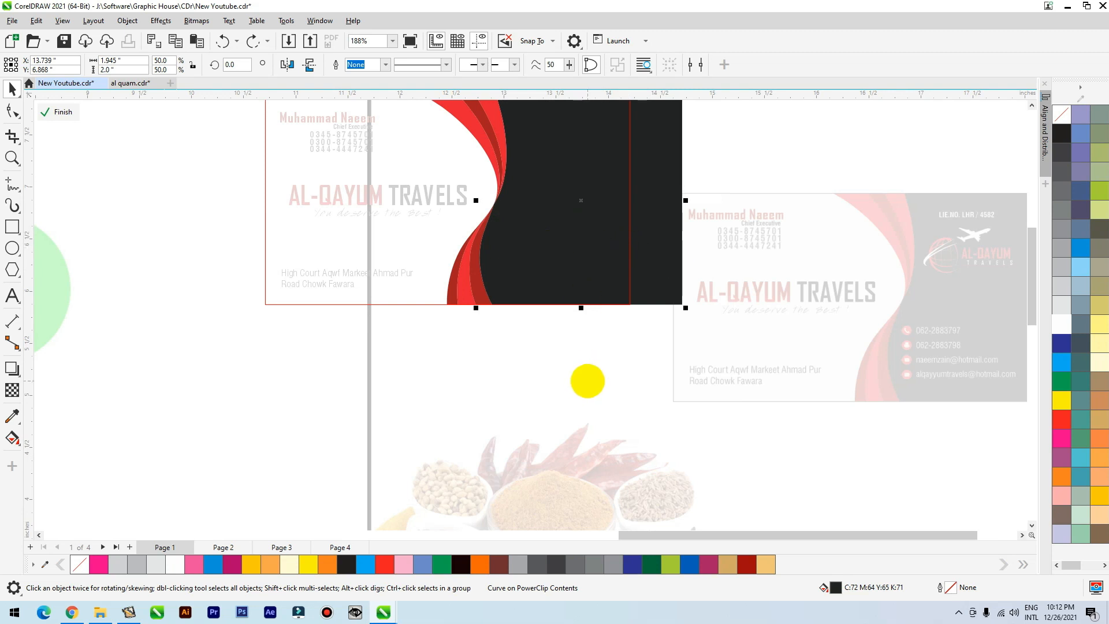
left_click(518, 352)
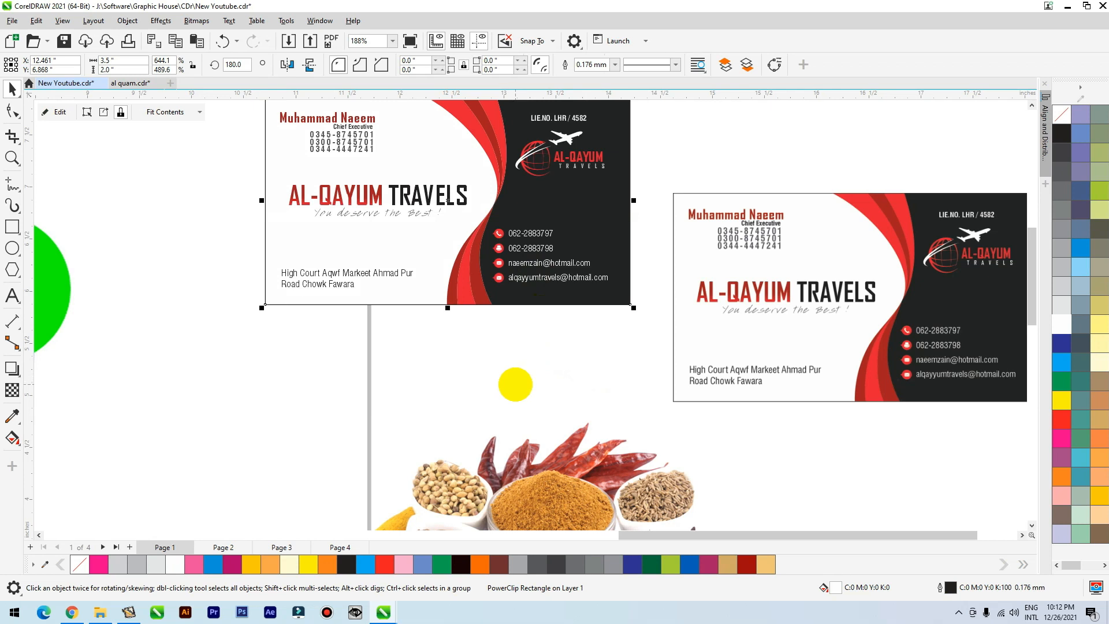
Compare the original card's AL-QAYUM TRAVELS text with the same text on the CMYK bitmap card.
scroll(515, 384, "down", 1)
scroll(508, 317, "up", 2)
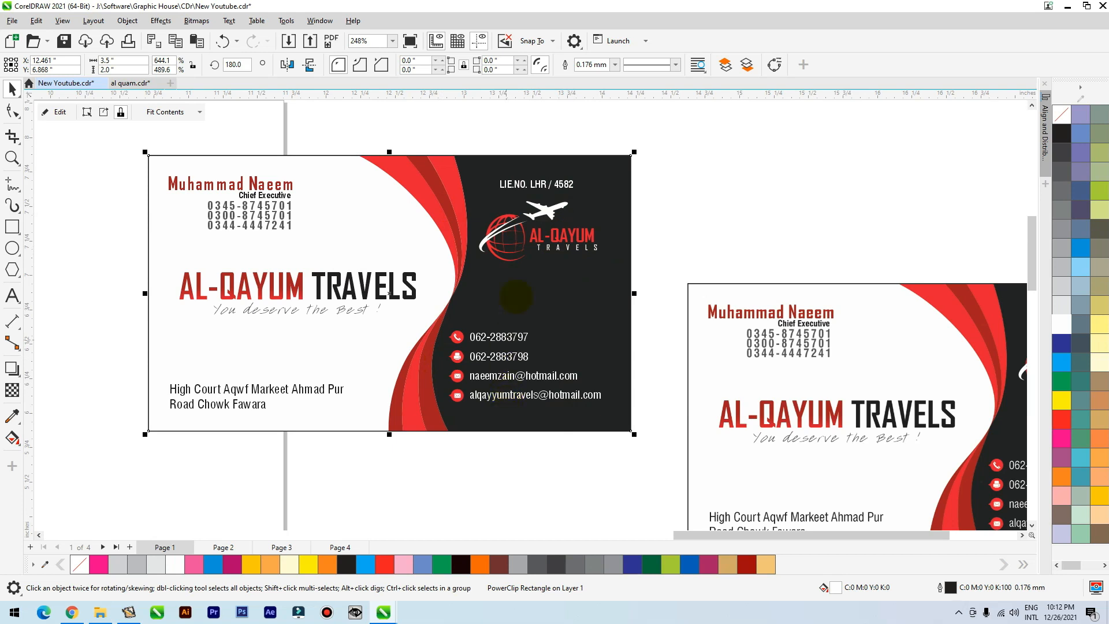
left_click(334, 281)
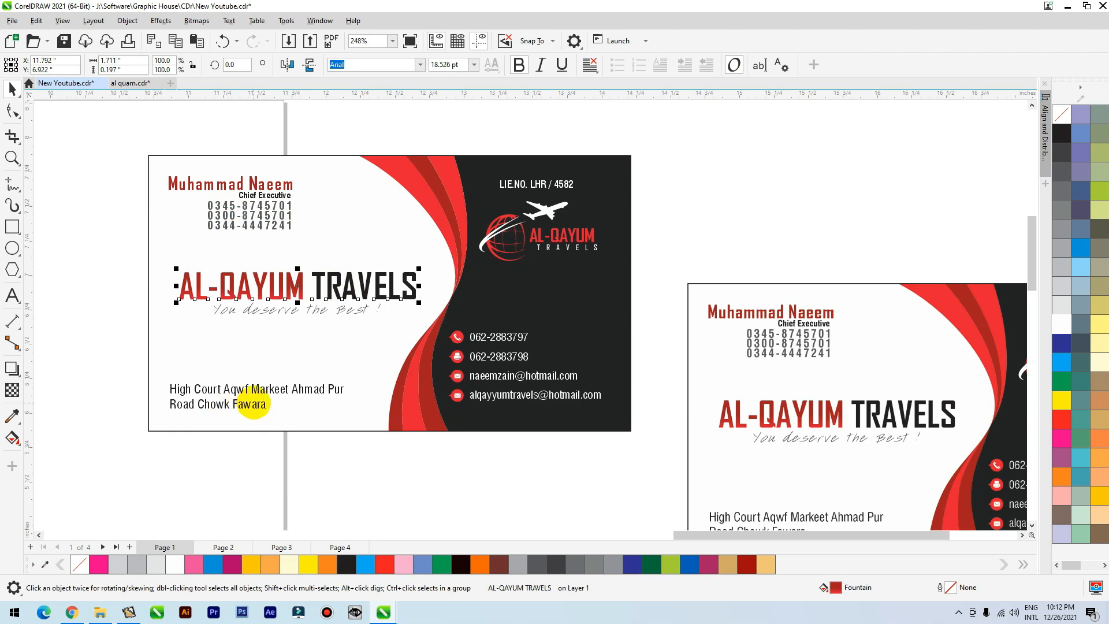
scroll(243, 381, "down", 3)
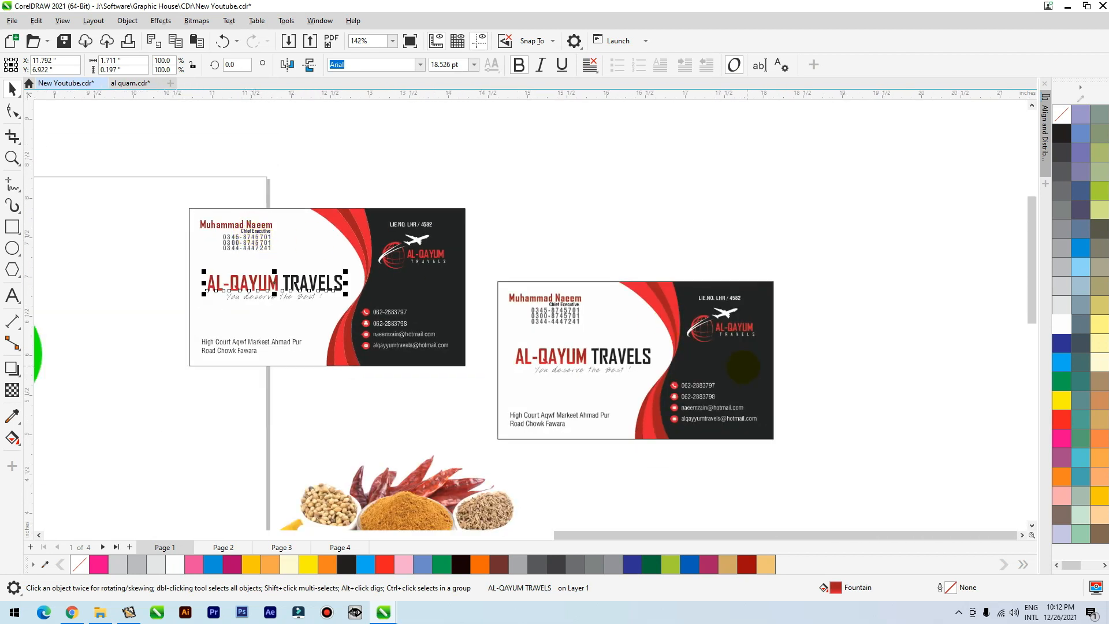
left_click(693, 382)
scroll(754, 248, "up", 3)
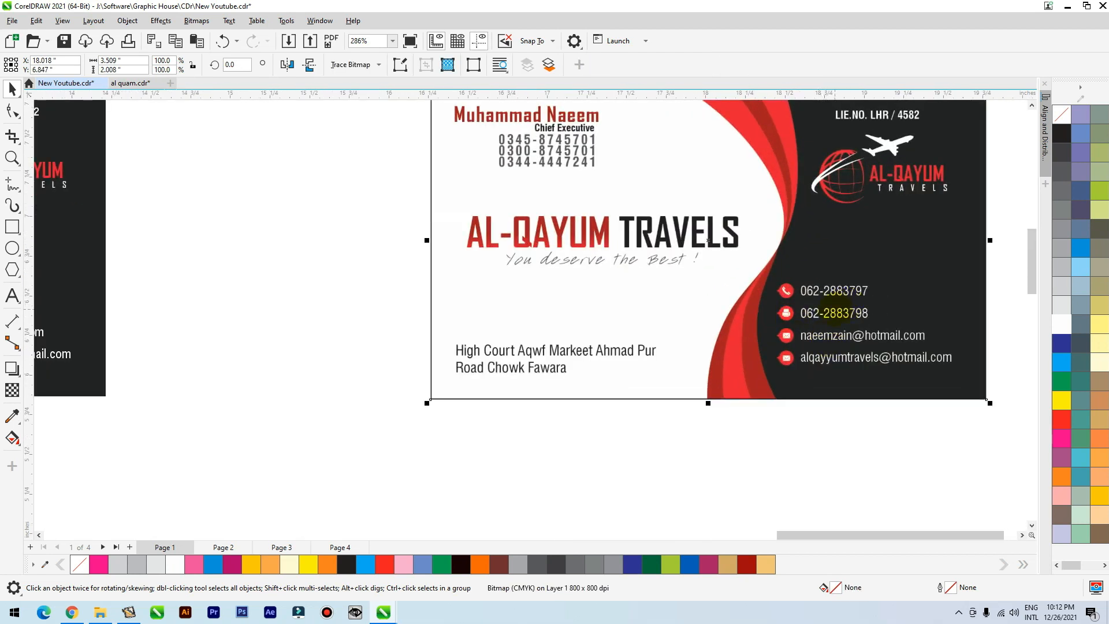
scroll(835, 309, "down", 2)
Shift the CMYK bitmap card slightly and place another copy of the original card above the two cards.
left_click_drag(823, 291, 877, 303)
left_click_drag(525, 170, 241, 363)
scroll(508, 256, "down", 1)
left_click_drag(423, 296, 617, 164)
scroll(584, 358, "up", 2)
Convert the new card copy to a bitmap at 800 dpi in RGB Color (24-bit) mode.
left_click(197, 20)
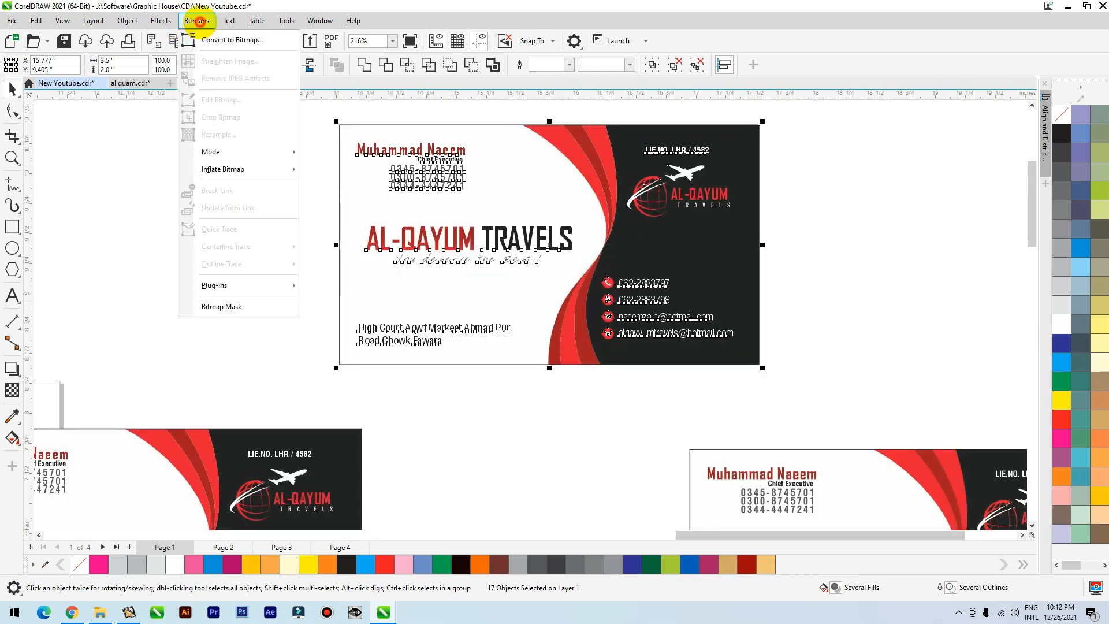
left_click(194, 39)
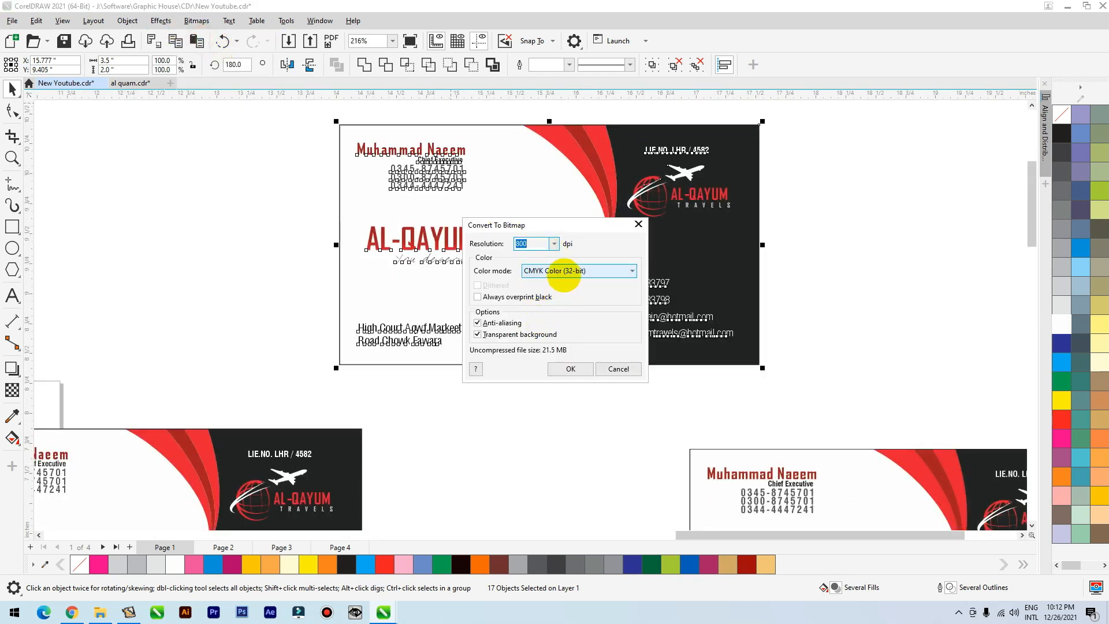
left_click(563, 271)
left_click(551, 321)
left_click(567, 373)
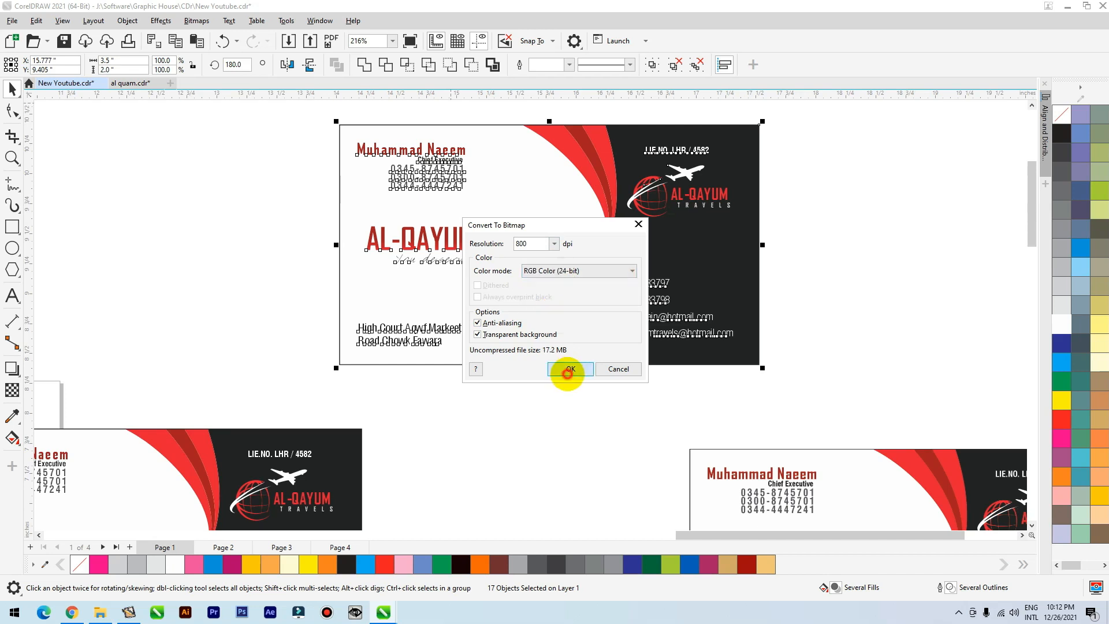
Move the RGB bitmap card directly above the CMYK bitmap card and align their side edges.
scroll(488, 203, "down", 2)
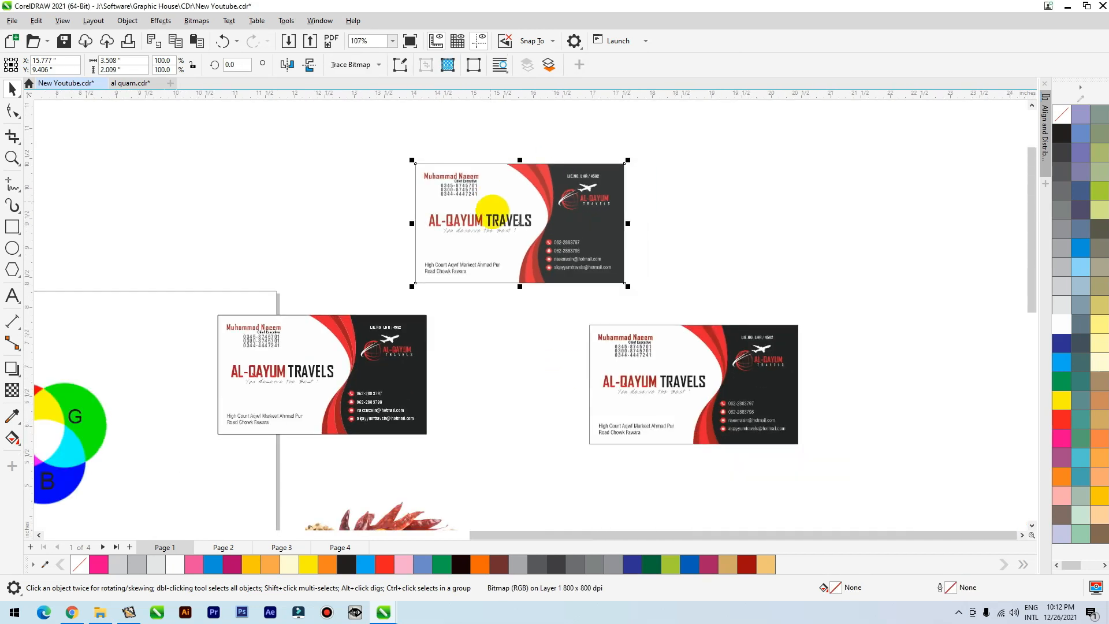
left_click_drag(558, 249, 679, 283)
scroll(695, 273, "up", 5)
scroll(491, 216, "down", 1)
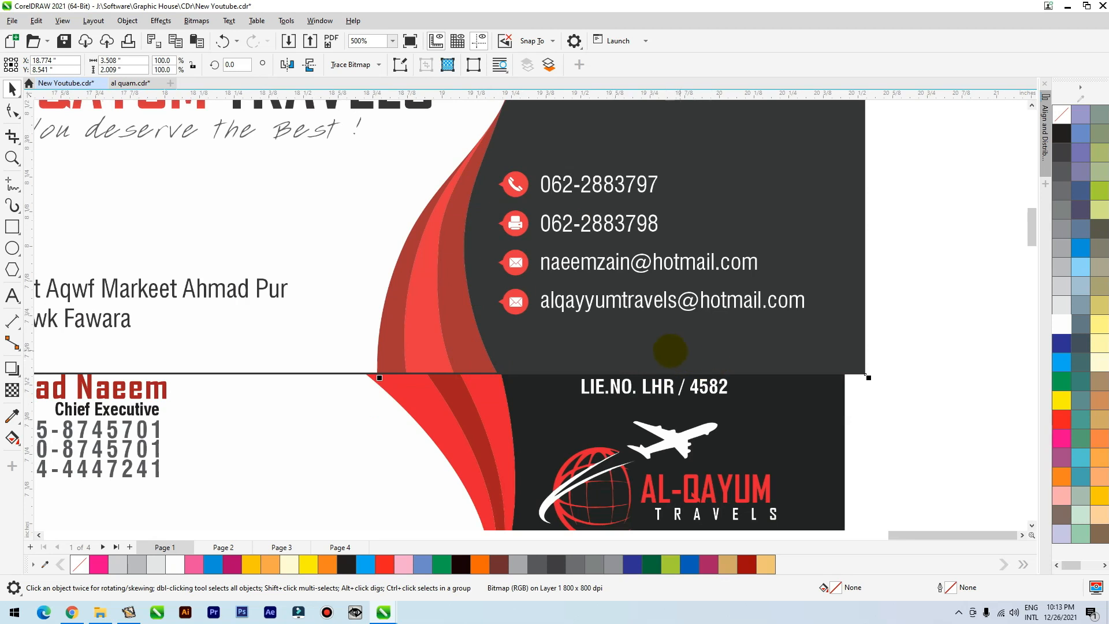
scroll(632, 355, "down", 5)
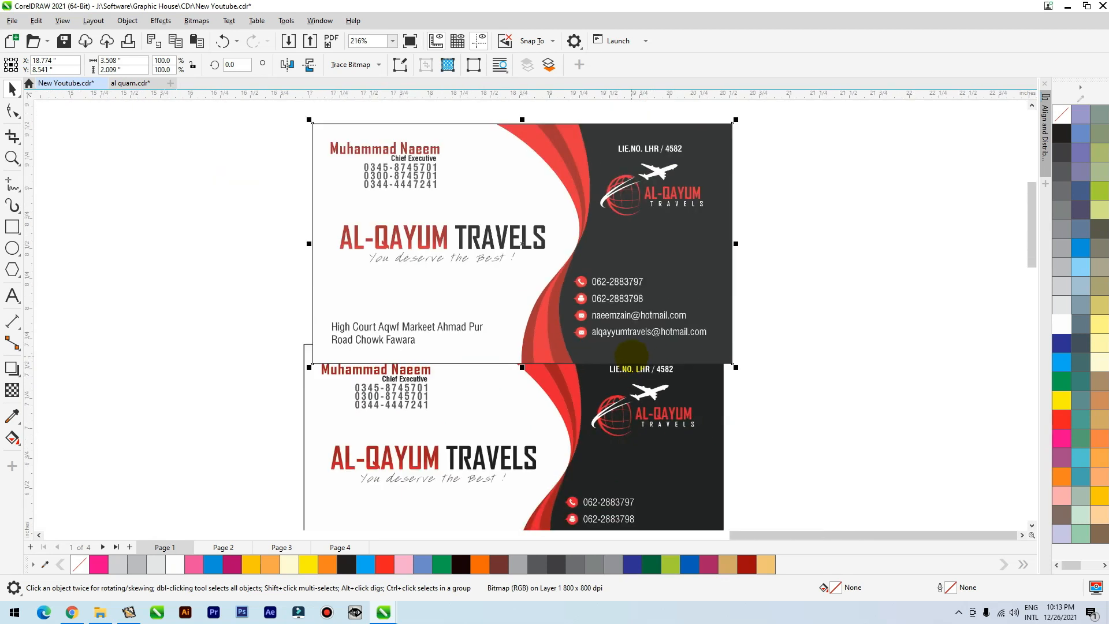
left_click_drag(625, 345, 615, 344)
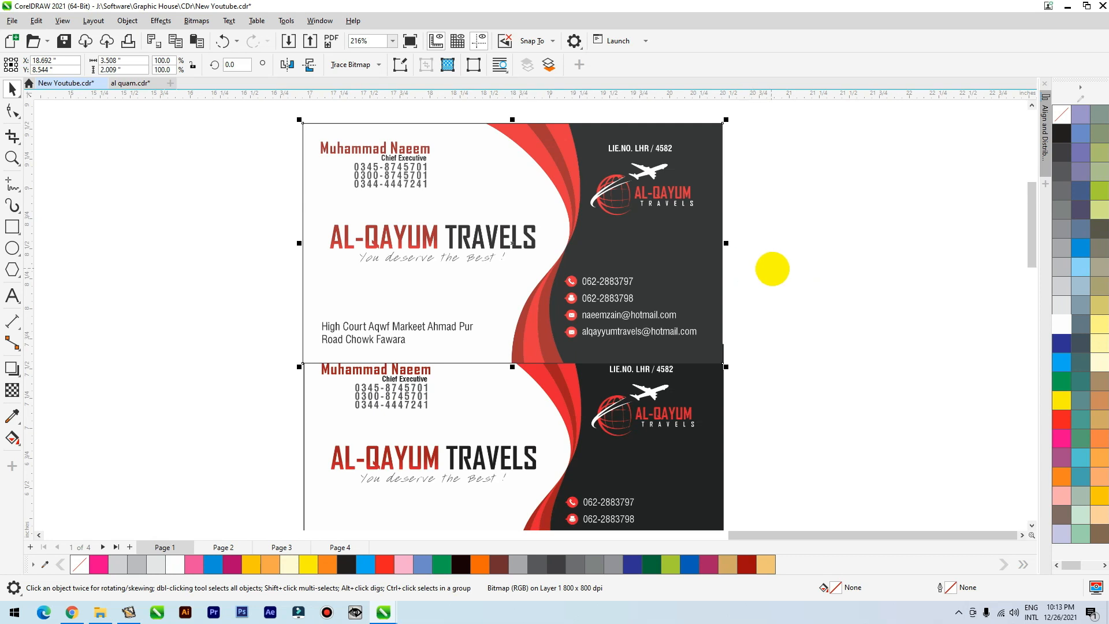
Compare the colours of the RGB bitmap card, the CMYK bitmap card and the original card.
scroll(787, 297, "up", 2)
scroll(788, 297, "down", 3)
scroll(788, 297, "down", 2)
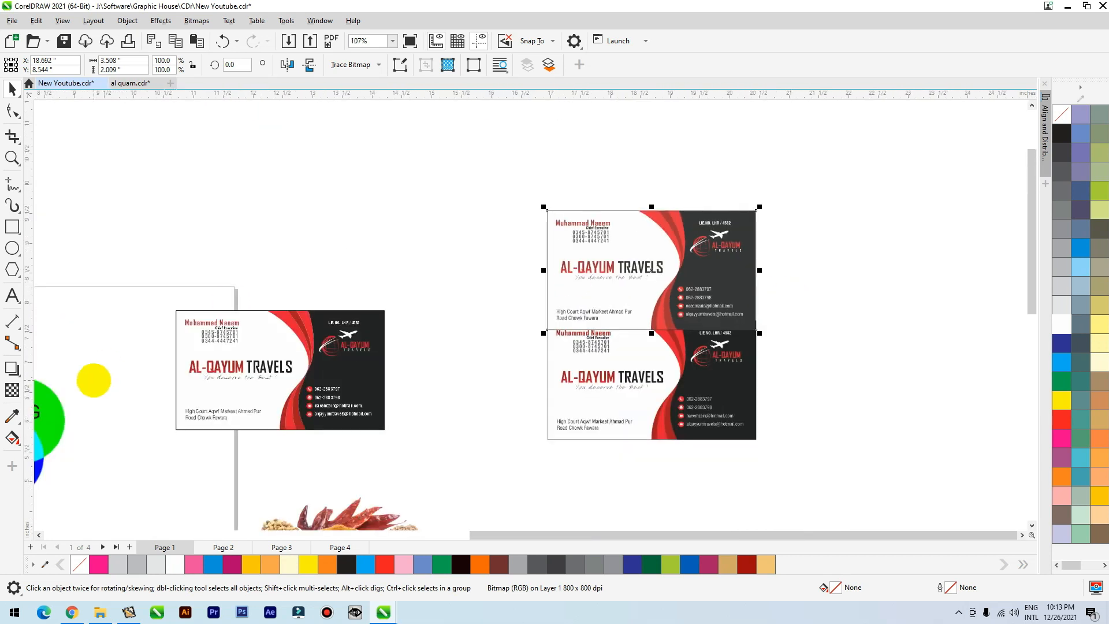
scroll(121, 391, "down", 1)
scroll(159, 398, "down", 2)
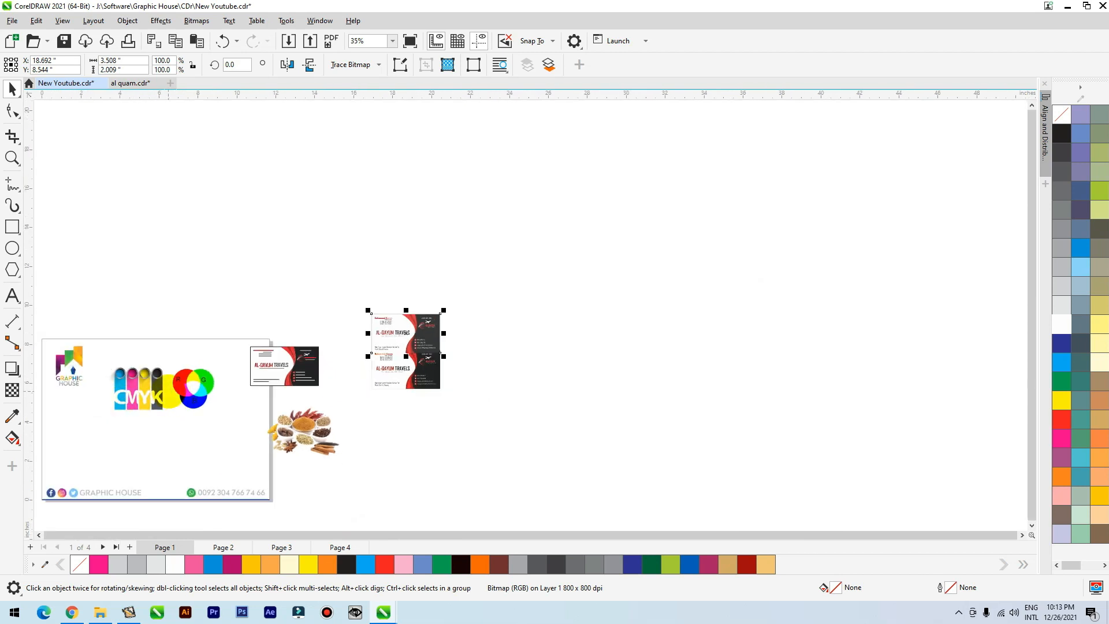
scroll(462, 326, "up", 3)
scroll(250, 388, "up", 2)
scroll(498, 307, "down", 1)
scroll(737, 198, "down", 3)
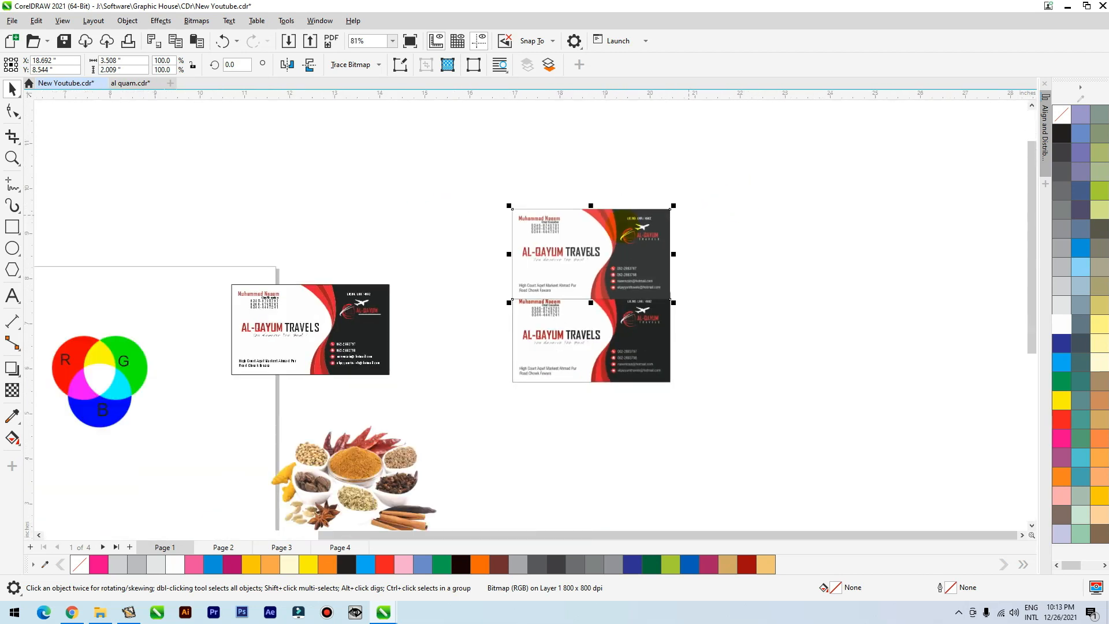
Go to page 3 and examine the CMYK and RGB aurora pictures side by side.
left_click(209, 544)
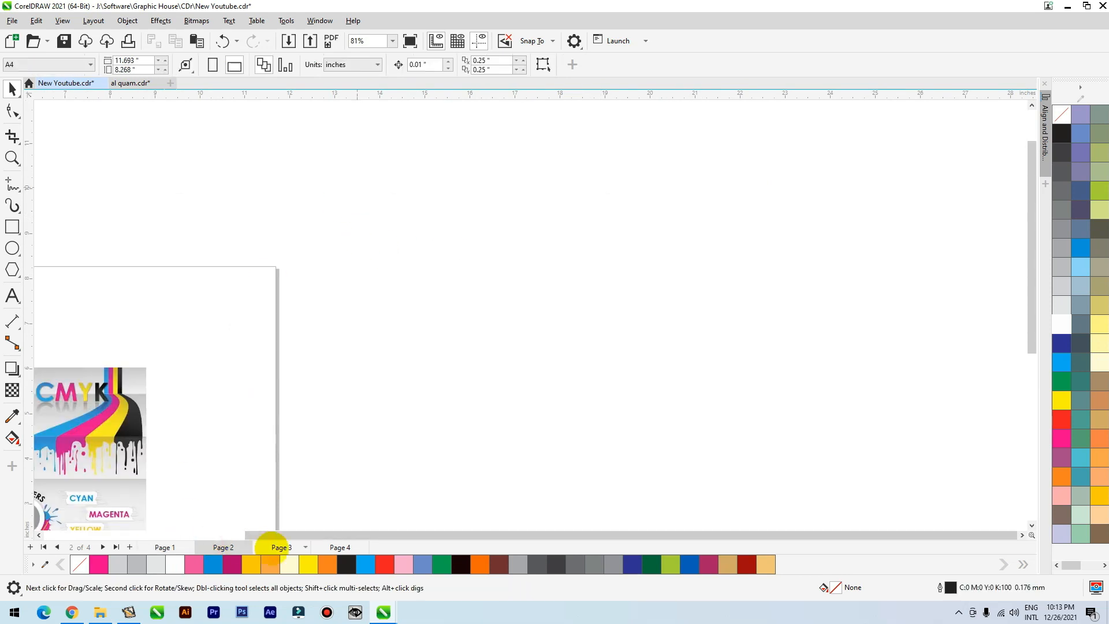
left_click(277, 546)
left_click(141, 462)
scroll(491, 337, "down", 3)
scroll(298, 385, "up", 3)
scroll(342, 284, "up", 3)
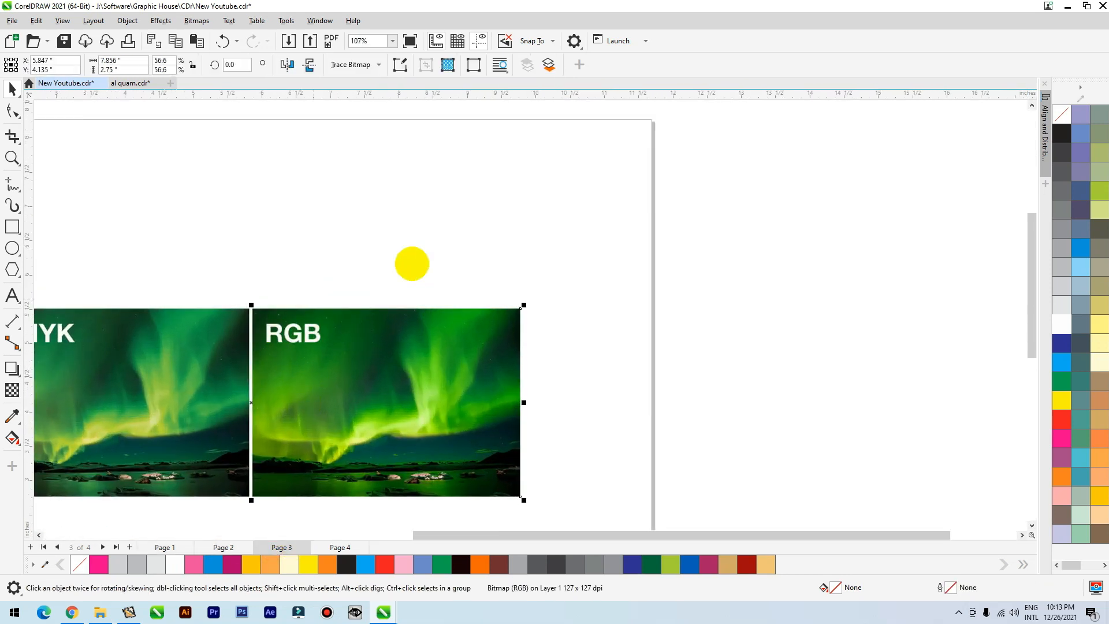
scroll(498, 327, "down", 2)
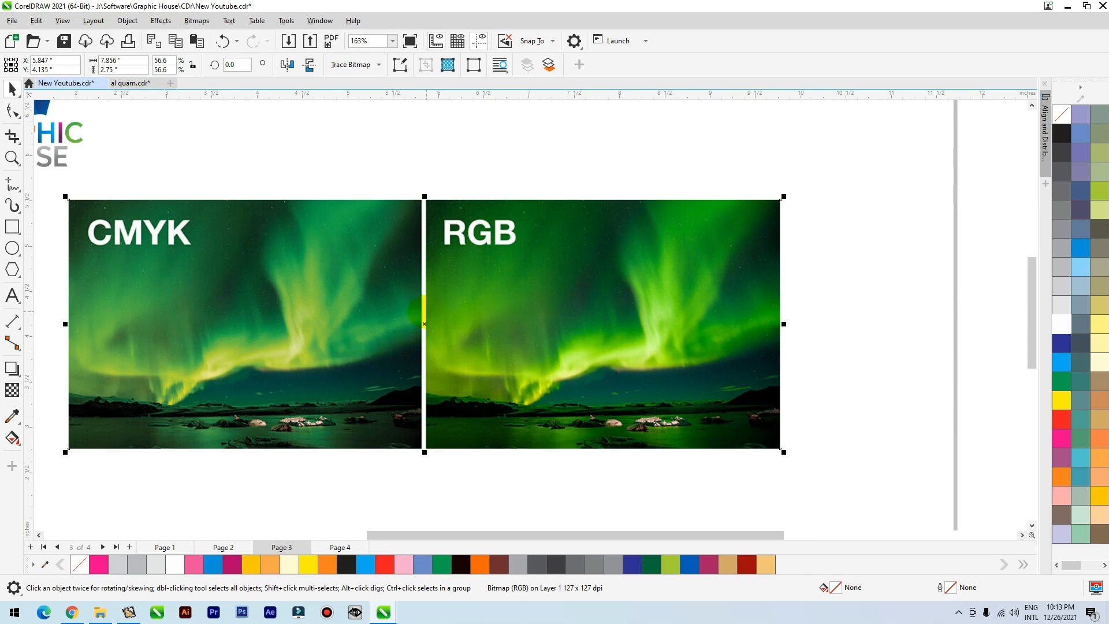
scroll(426, 312, "down", 1)
Duplicate the aurora comparison image up and to the right, and crop the duplicate to its RGB half.
left_click_drag(438, 325, 813, 270)
right_click(813, 270)
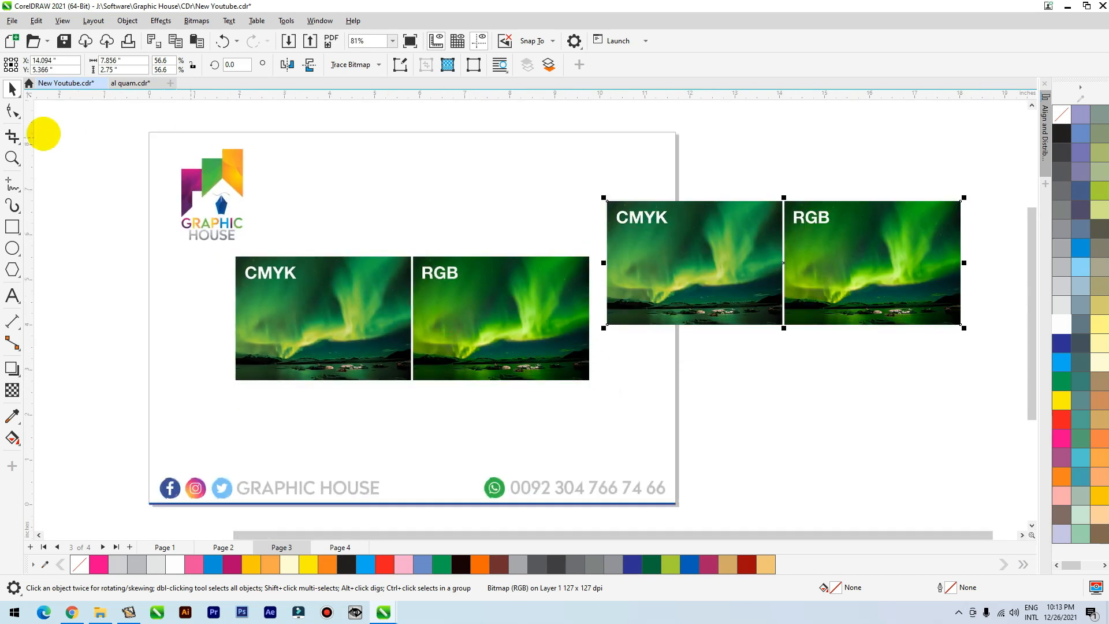
left_click(12, 111)
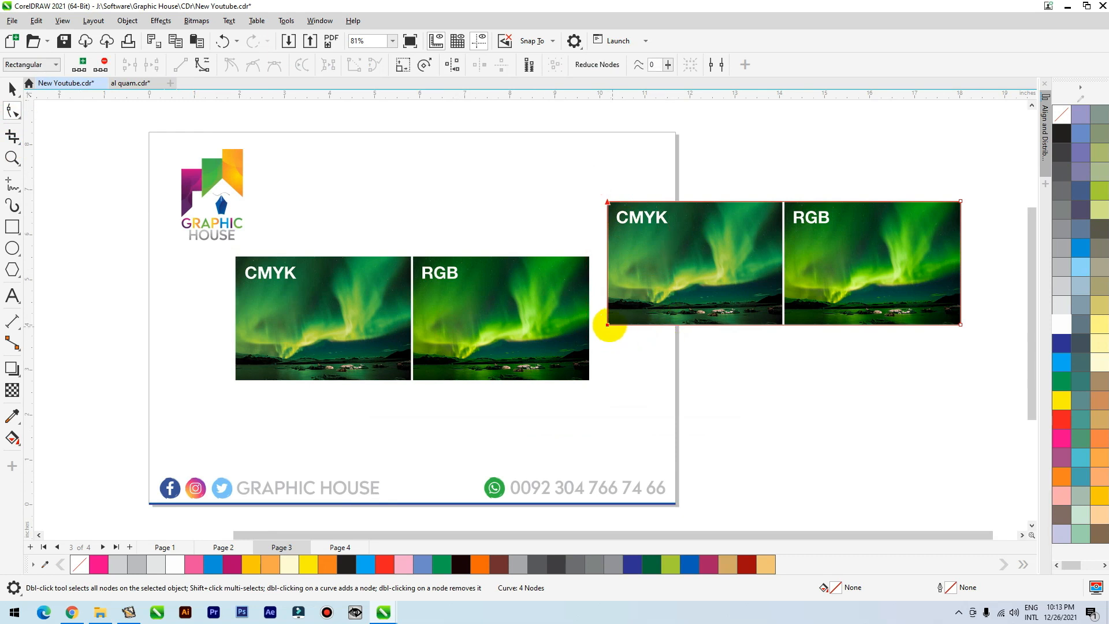
left_click_drag(607, 325, 784, 324)
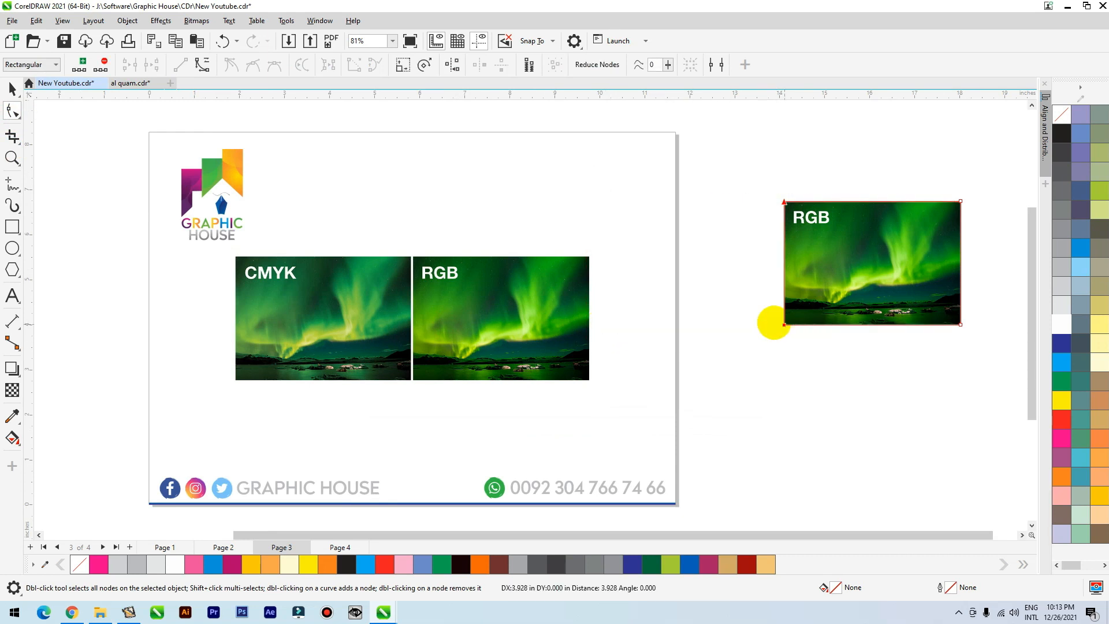
Copy the cropped RGB picture to its upper left and convert the original crop to an 800 dpi CMYK Color (32-bit) bitmap.
left_click(12, 88)
left_click_drag(881, 240, 698, 179)
left_click(197, 21)
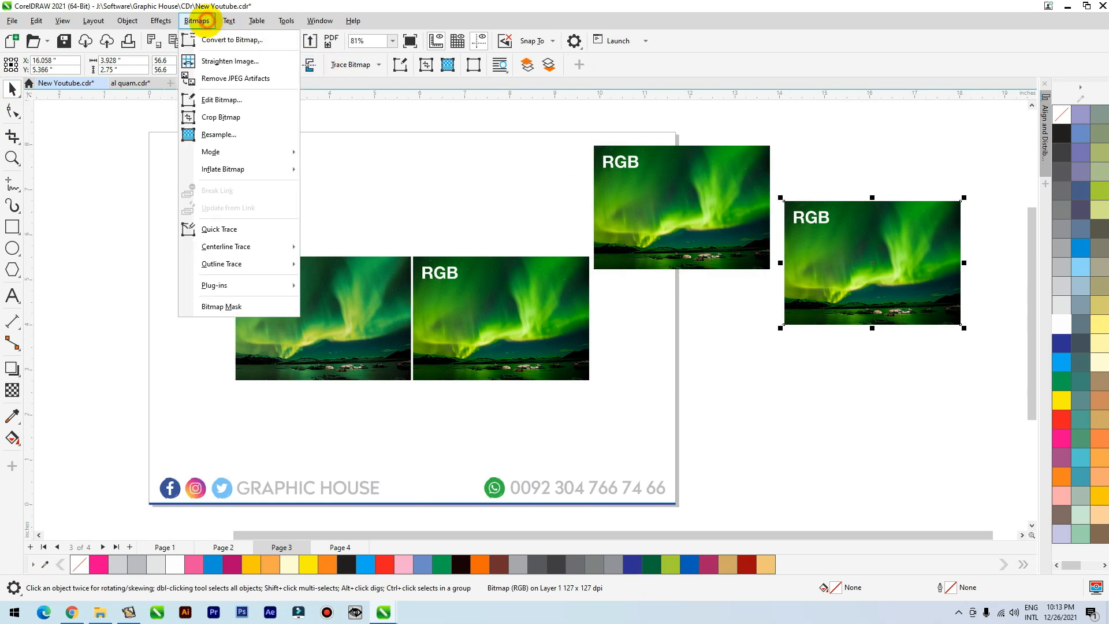
left_click(216, 39)
left_click(549, 271)
left_click(548, 319)
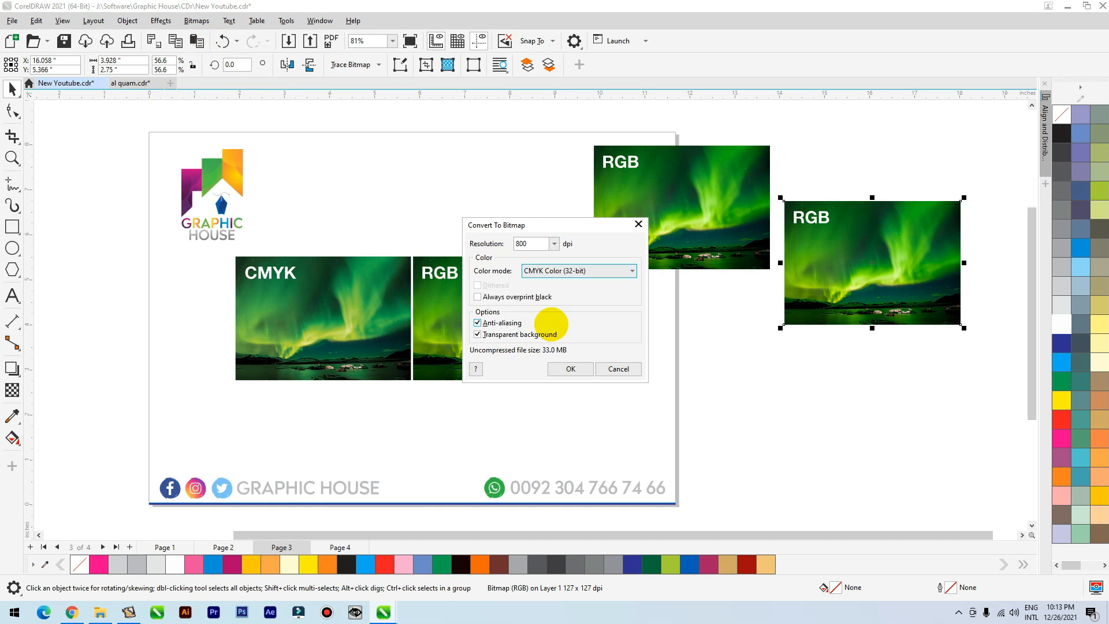
left_click(569, 368)
Move the CMYK-converted aurora picture up against the RGB copy, and place the RGB copy below it for comparison.
left_click_drag(864, 272, 792, 221)
scroll(730, 195, "up", 3)
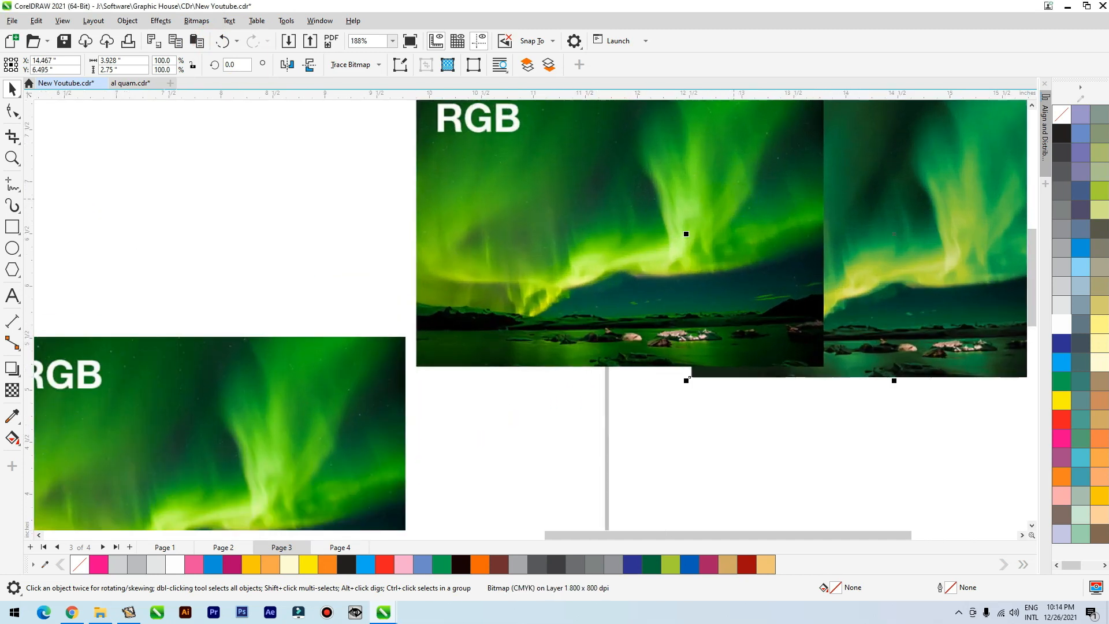
scroll(607, 259, "down", 1)
left_click_drag(609, 206, 603, 363)
scroll(538, 220, "down", 1)
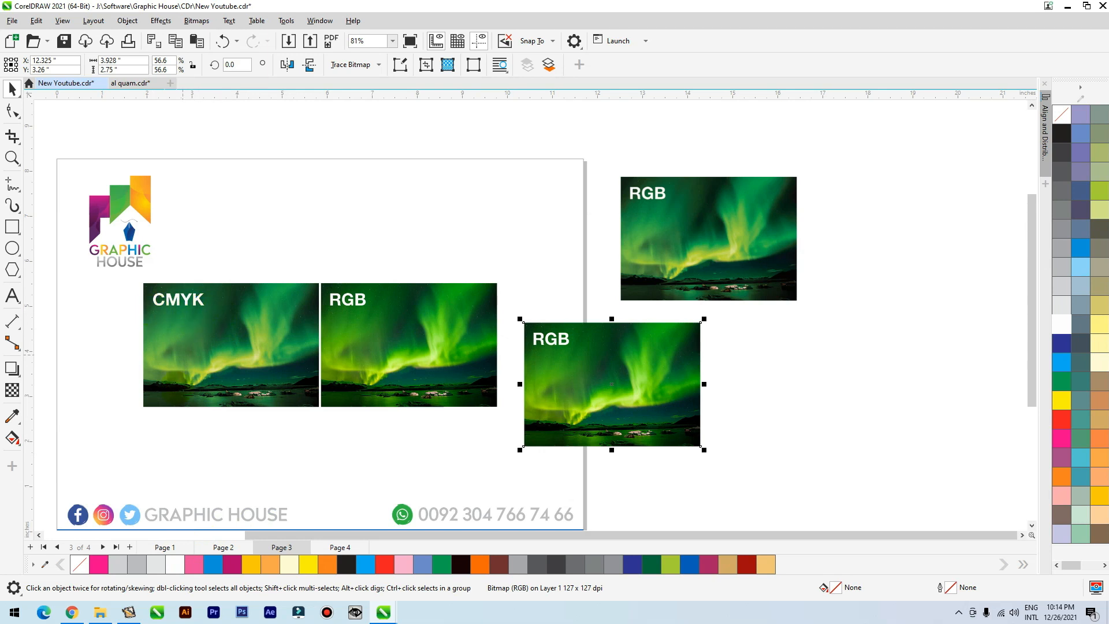
On page 1, draw a circle about 2.4 inches wide below the CMYK logo and fill it with green C100 M0 Y100 K0.
left_click(165, 547)
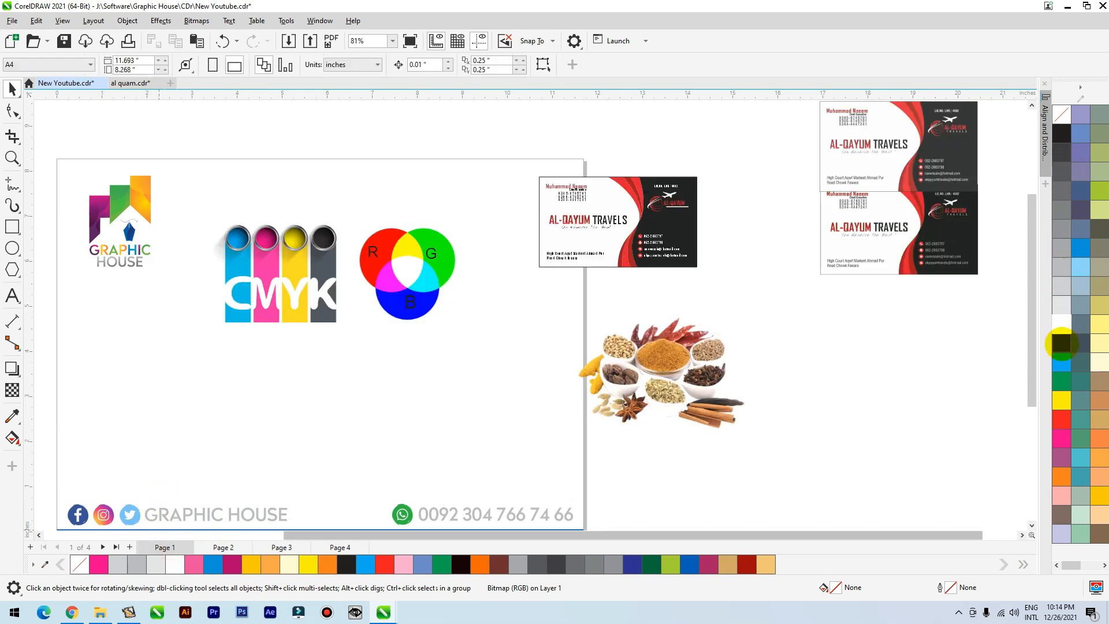
left_click(12, 248)
left_click_drag(247, 373, 362, 487)
left_click(11, 90)
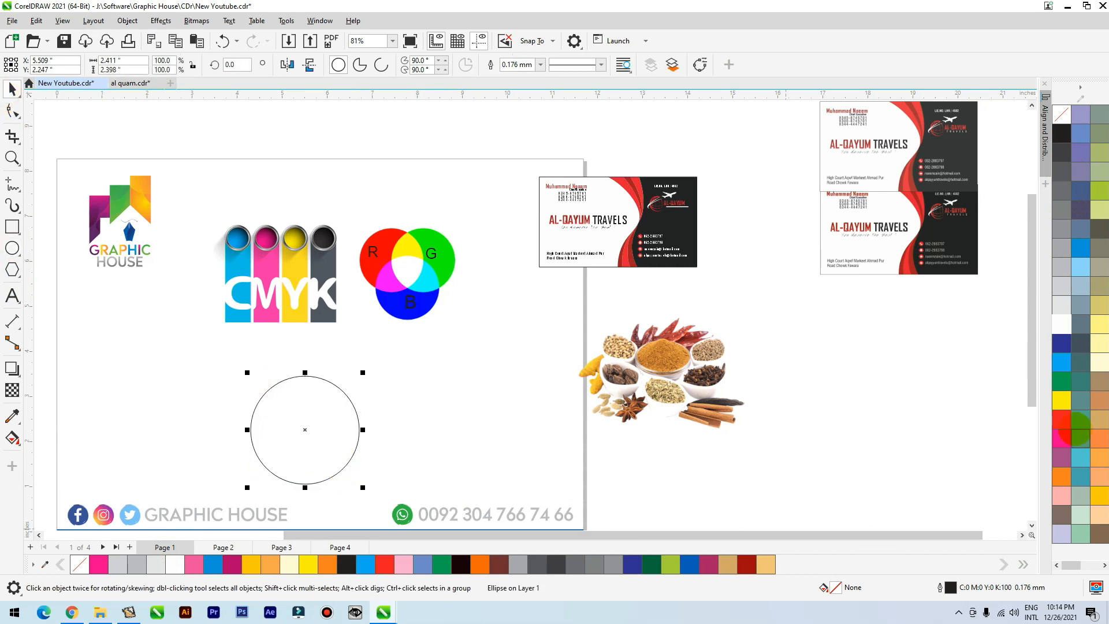
left_click(1060, 381)
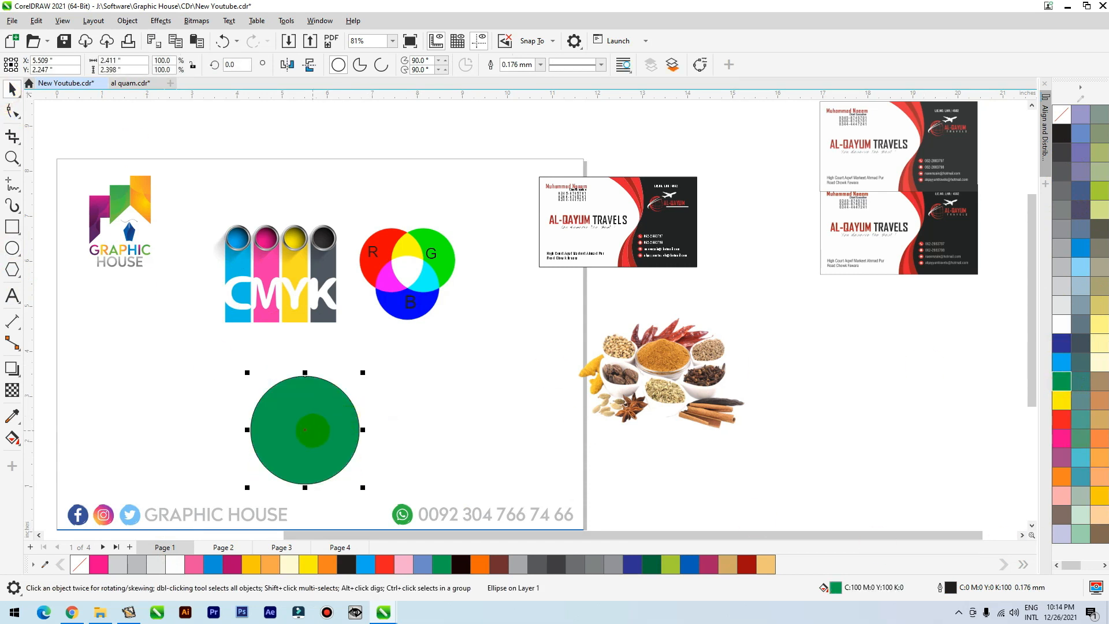
Duplicate the green circle to its right and switch the duplicate's fill to the RGB color model.
left_click(438, 433)
right_click(438, 433)
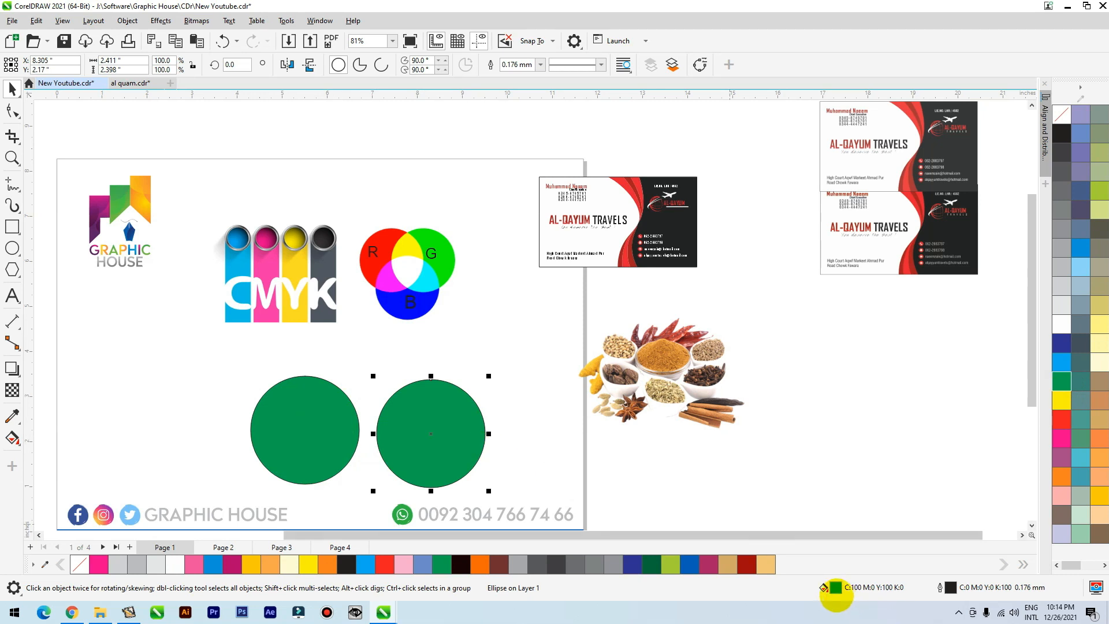
double_click(834, 588)
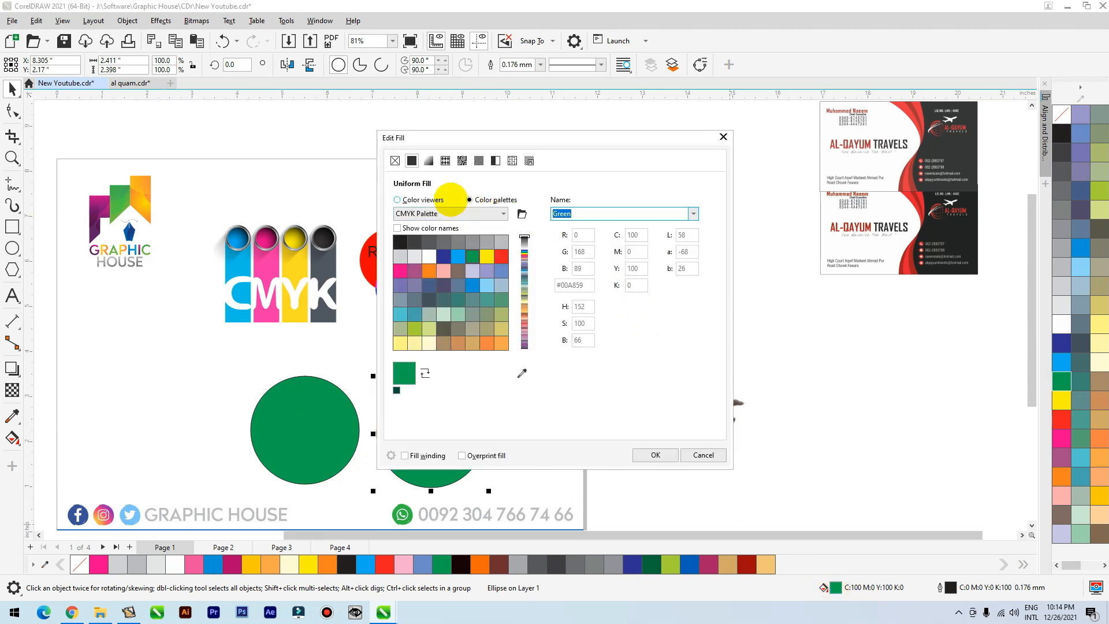
left_click(445, 199)
left_click_drag(611, 139, 797, 25)
left_click(766, 100)
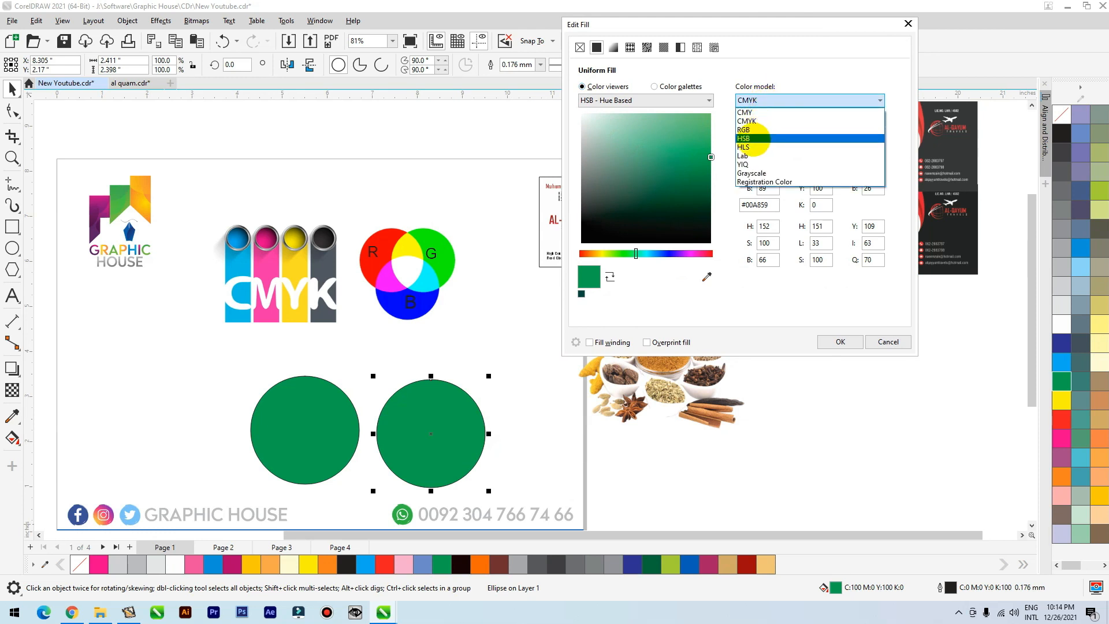
left_click(748, 130)
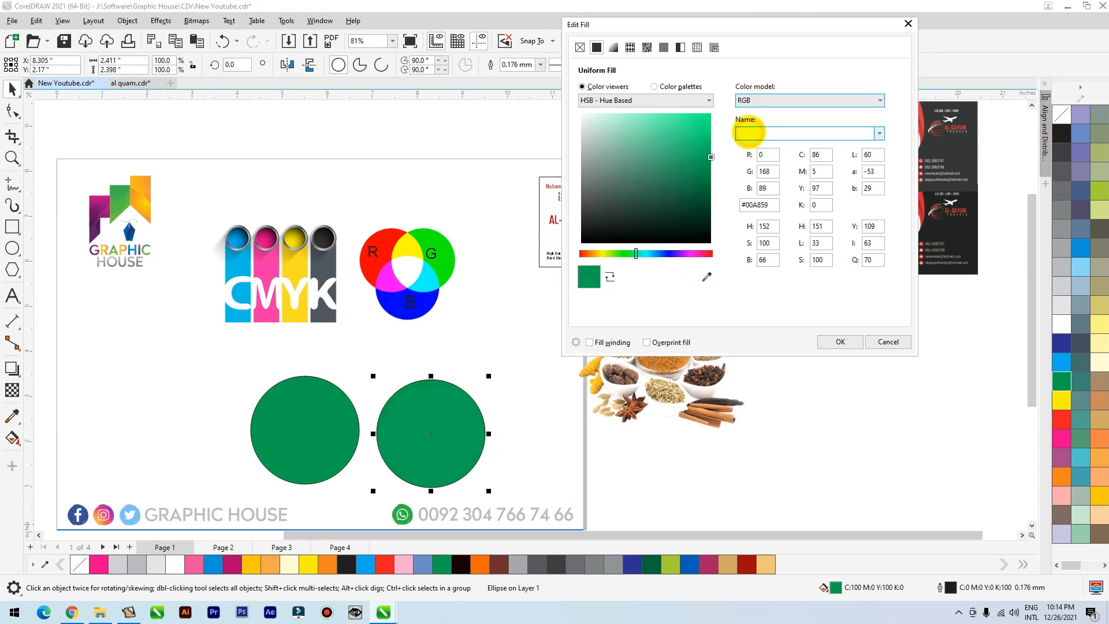
left_click(837, 341)
Move the CMYK green circle right until it partly overlaps the RGB green circle.
scroll(265, 465, "up", 4)
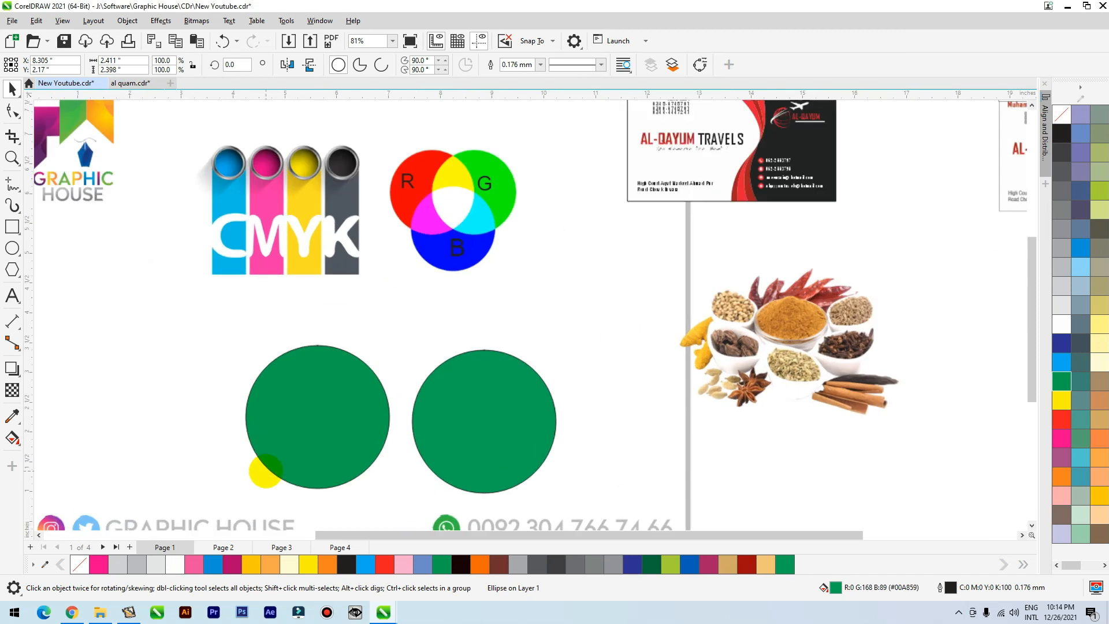
left_click_drag(319, 382, 428, 383)
left_click(609, 205)
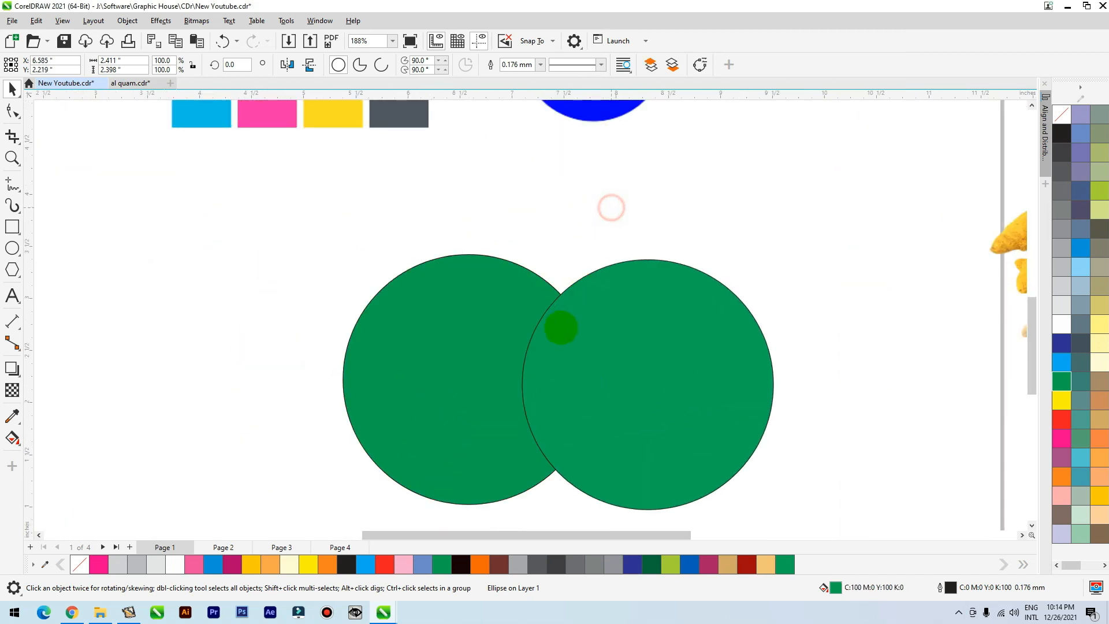
scroll(559, 327, "up", 1)
scroll(511, 316, "up", 1)
scroll(507, 312, "down", 3)
Remove the outlines from both green circles and compare their colours where they overlap.
left_click_drag(379, 200, 773, 422)
right_click(1057, 119)
left_click(713, 177)
scroll(518, 290, "up", 6)
scroll(519, 290, "up", 6)
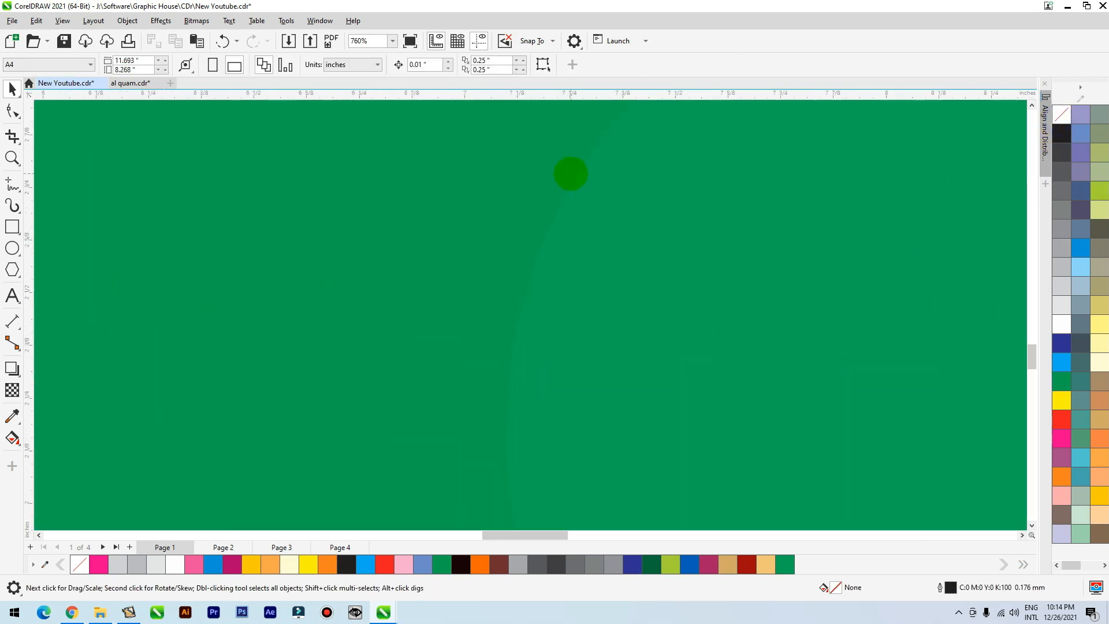
scroll(624, 297, "down", 10)
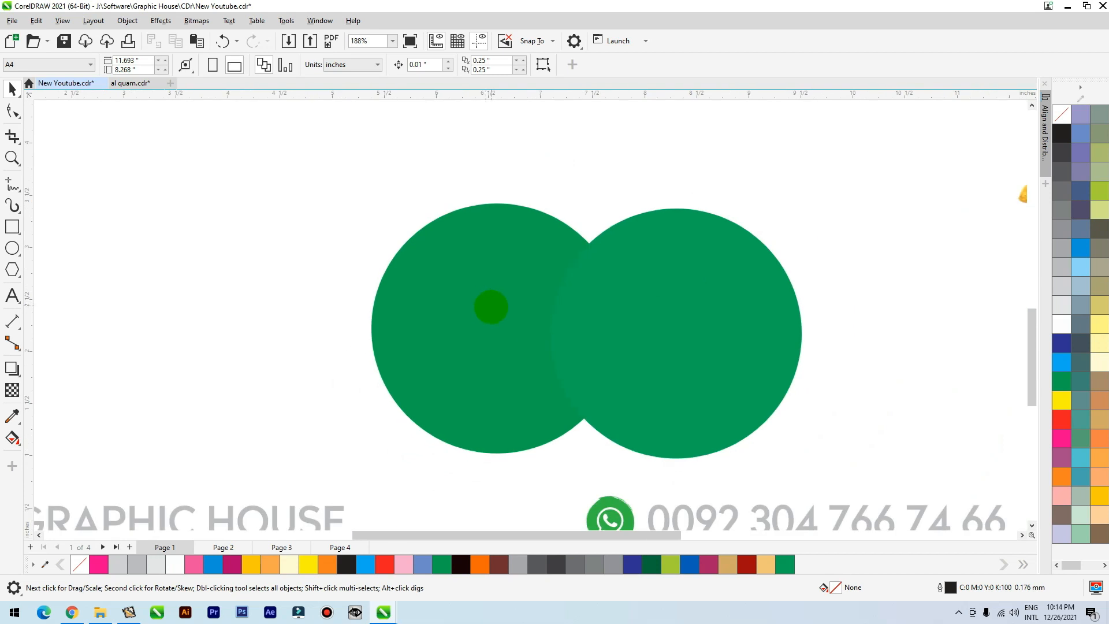
Separate the two green circles and arrange them side by side beneath the CMYK and RGB graphics.
left_click_drag(478, 317, 382, 318)
scroll(475, 327, "down", 7)
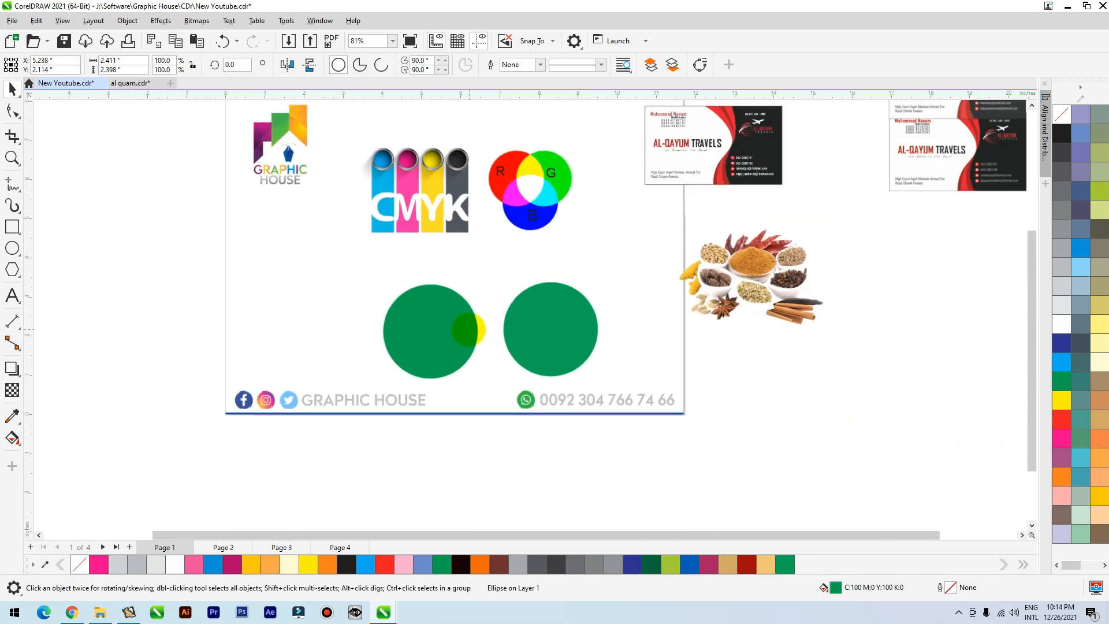
left_click_drag(566, 327, 582, 320)
mouse_move(448, 321)
left_mouse_down()
mouse_move(471, 301)
mouse_move(455, 319)
left_mouse_up()
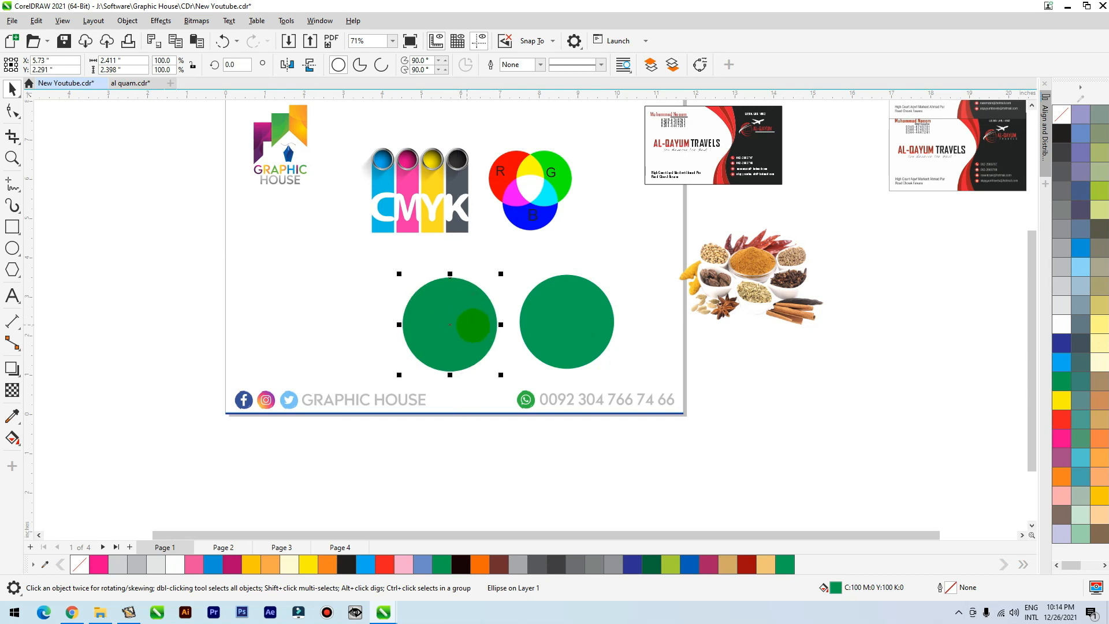
scroll(473, 325, "up", 2)
scroll(462, 329, "down", 4)
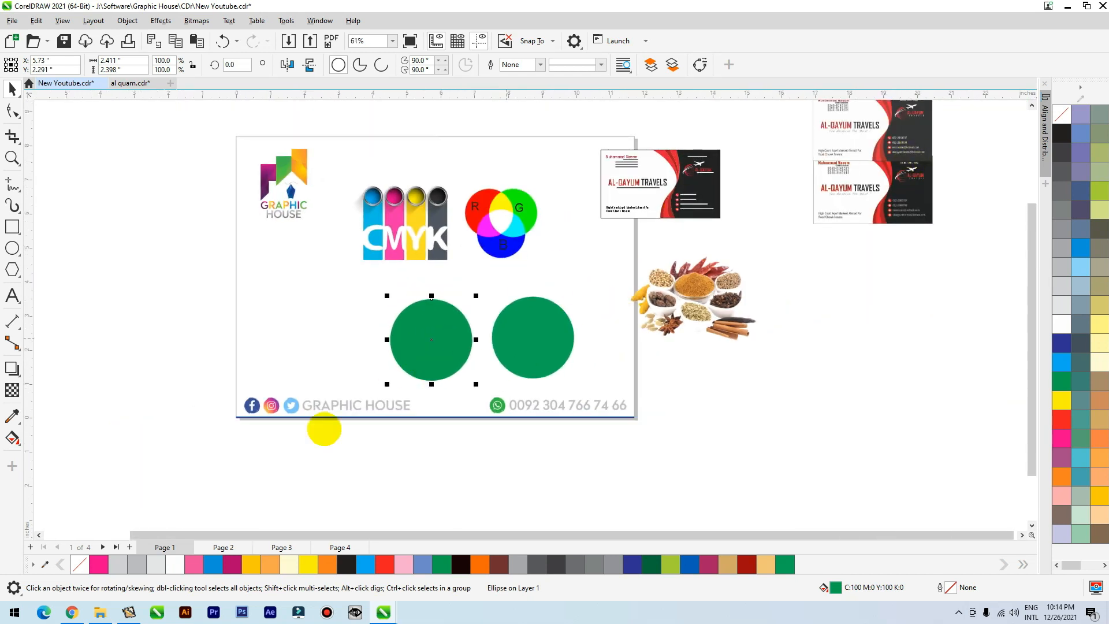
On page 3, convert the lower RGB aurora copy to an 800 dpi bitmap in RGB Color (24-bit) mode and inspect it.
left_click(225, 546)
left_click(280, 546)
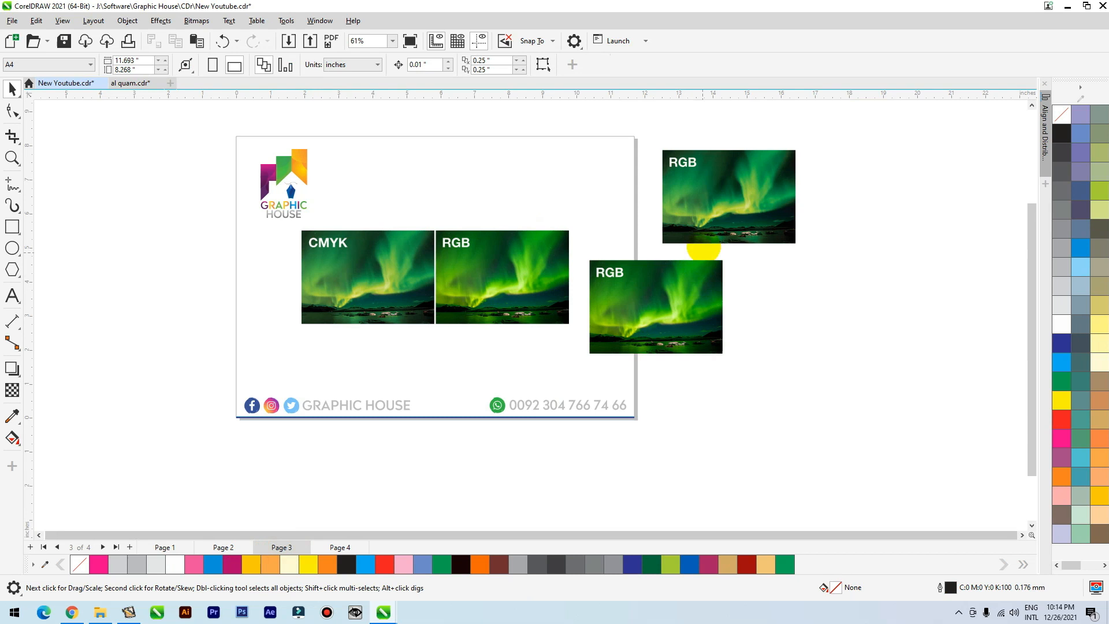
scroll(703, 248, "up", 3)
scroll(630, 287, "down", 2)
left_click(664, 282)
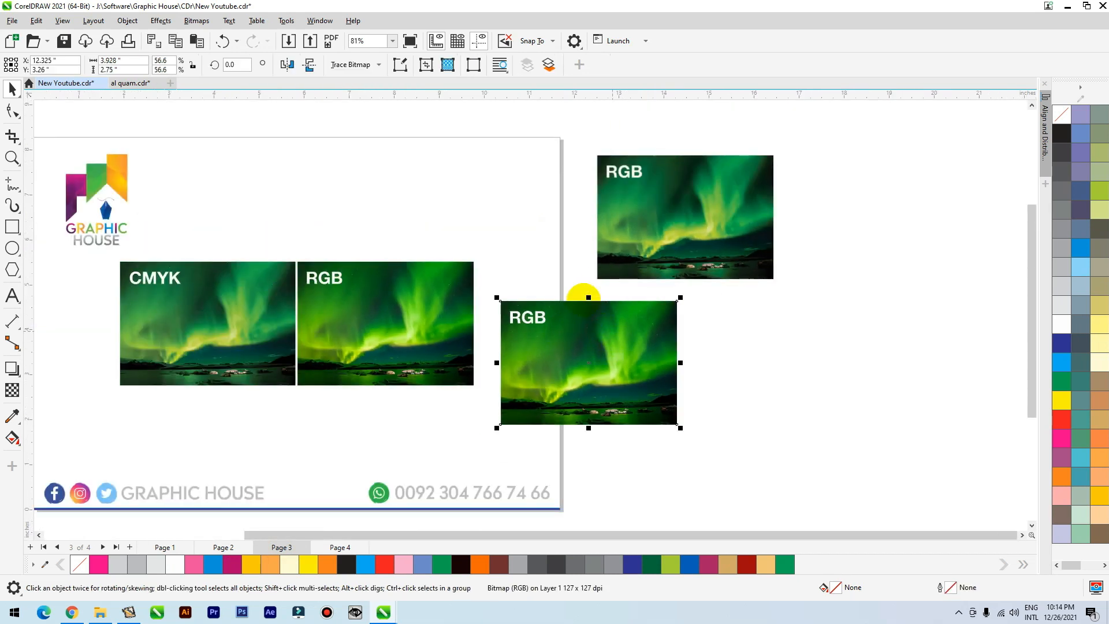
left_click(197, 21)
left_click(223, 38)
left_click(546, 270)
left_click(541, 317)
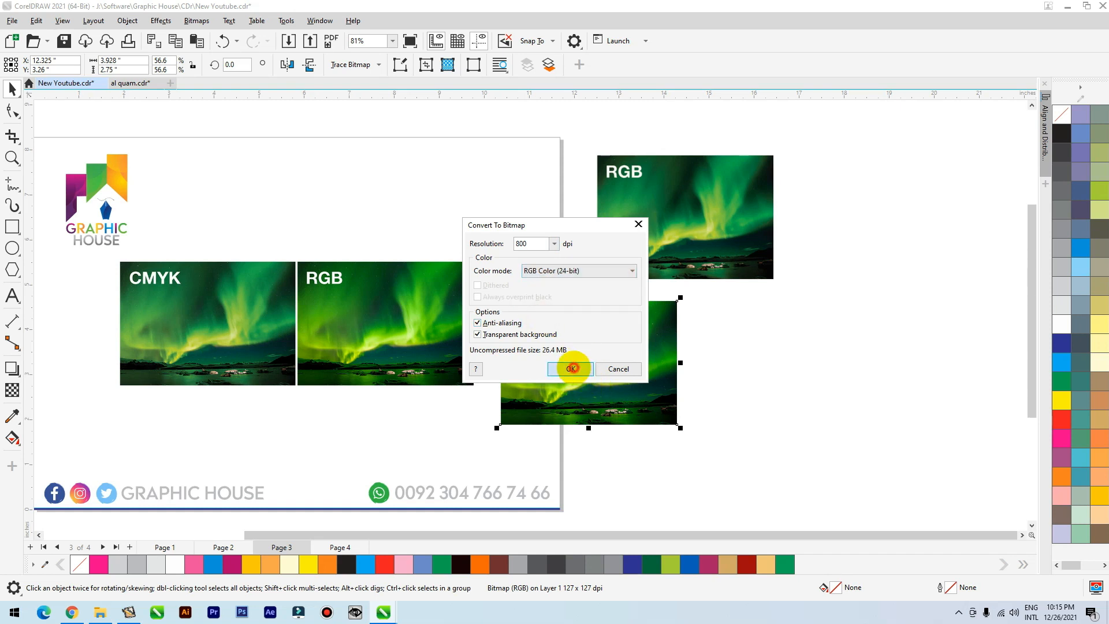
left_click(571, 368)
scroll(639, 413, "up", 4)
scroll(639, 413, "down", 3)
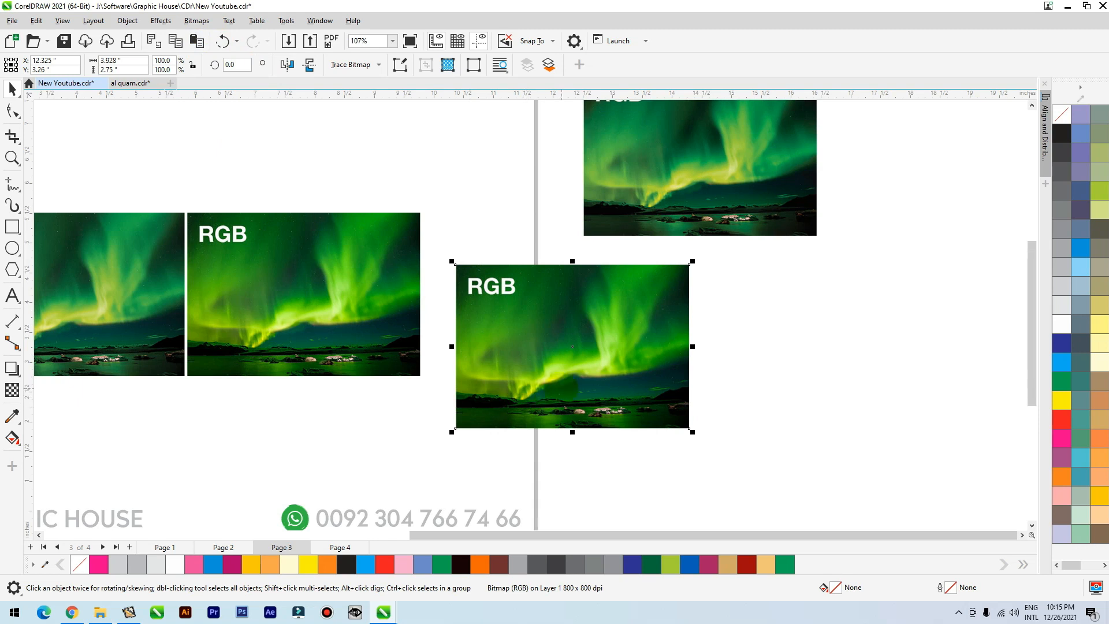
Reposition the converted RGB aurora copy across the page's right edge, beneath the other RGB copy.
mouse_move(520, 337)
left_mouse_down()
mouse_move(555, 356)
mouse_move(541, 352)
left_mouse_up()
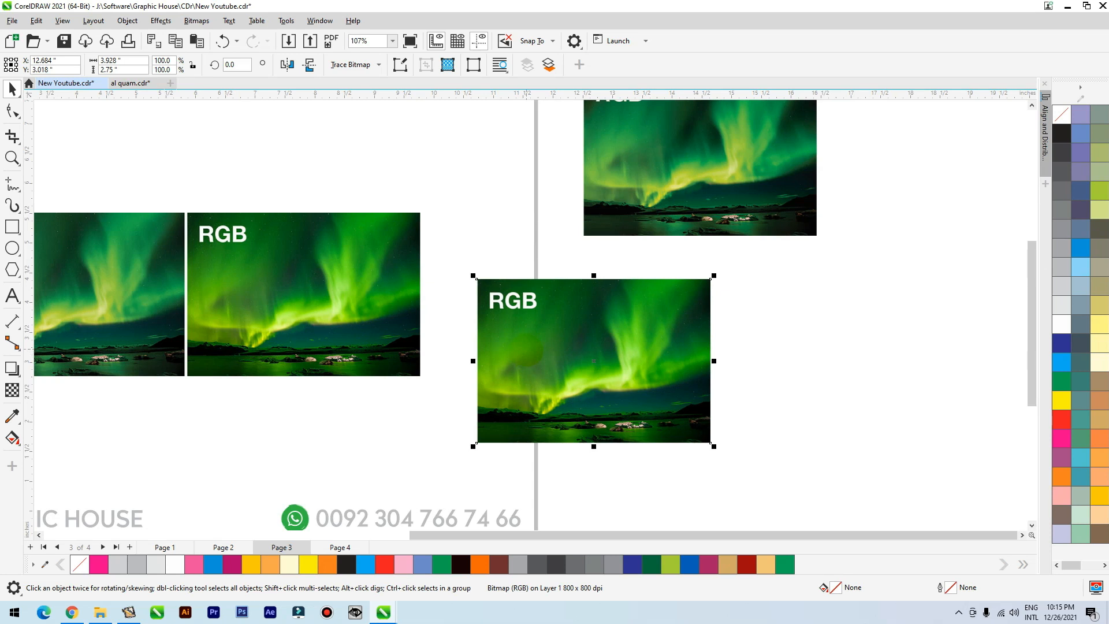
mouse_move(583, 364)
left_mouse_down()
mouse_move(561, 342)
mouse_move(567, 350)
left_mouse_up()
key("shift+F4")
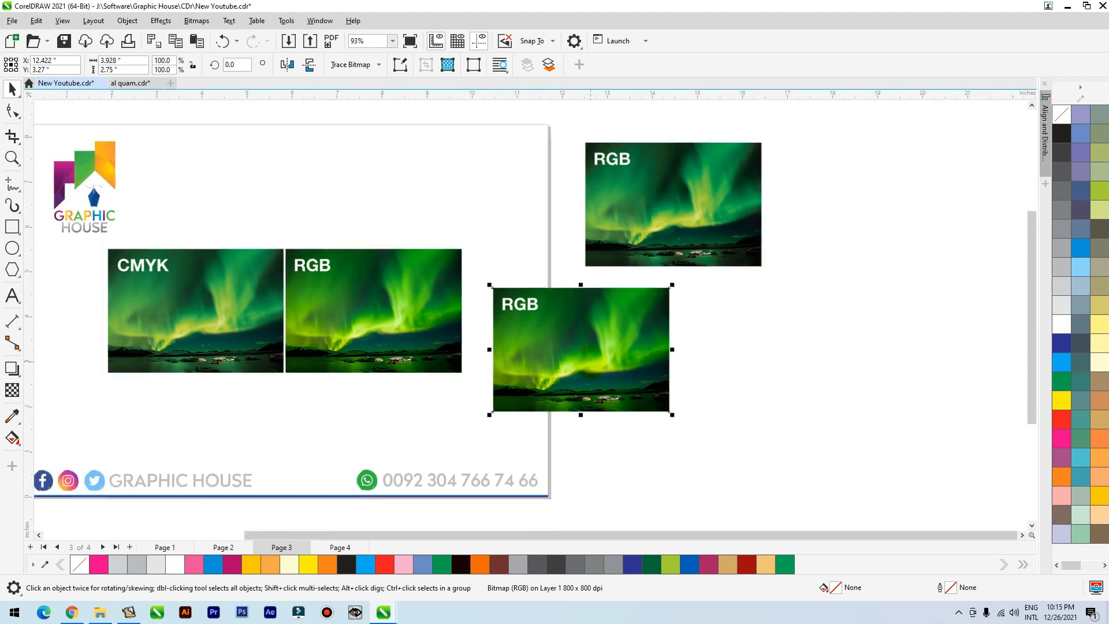
Show page 4 and examine the colour differences between the RGB and CMYK halves of the landscape picture.
left_click(341, 546)
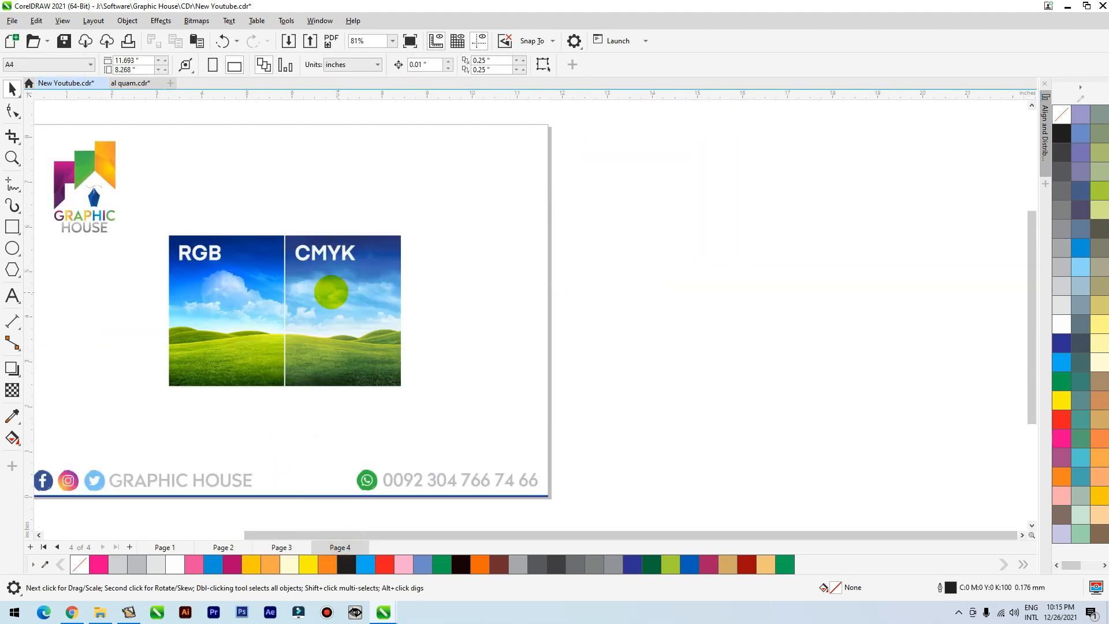
scroll(190, 344, "up", 3)
scroll(520, 334, "down", 2)
scroll(355, 220, "up", 1)
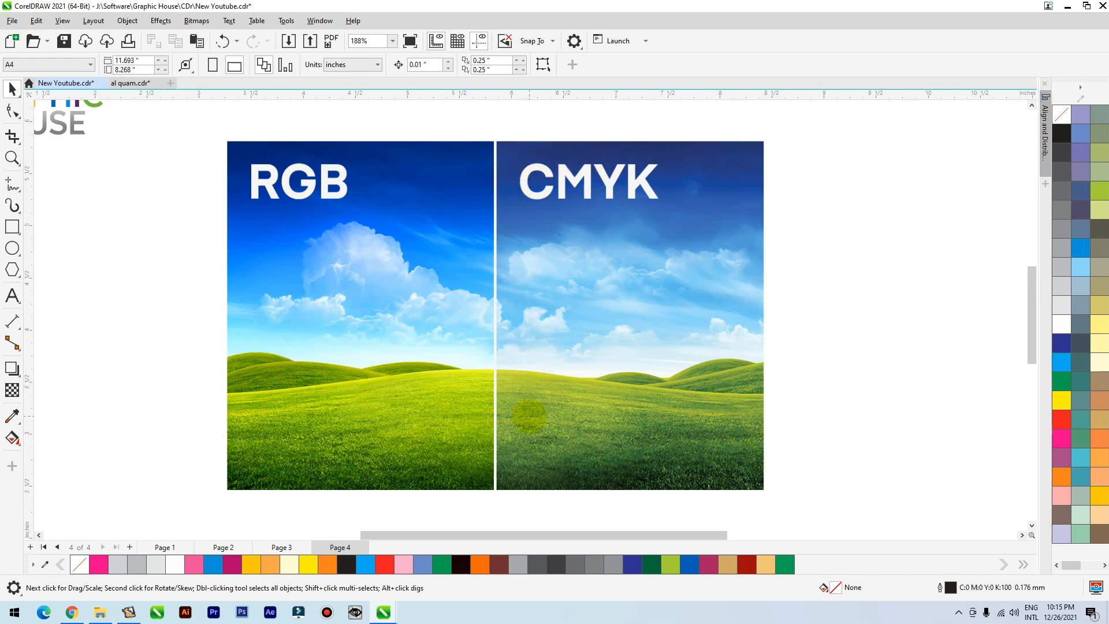
Duplicate the landscape picture to the right of the original and trim the copy to its RGB half.
scroll(444, 391, "down", 2)
left_click_drag(401, 318, 728, 289)
right_click(728, 289)
left_click(12, 109)
left_click_drag(881, 194, 800, 419)
left_click(12, 87)
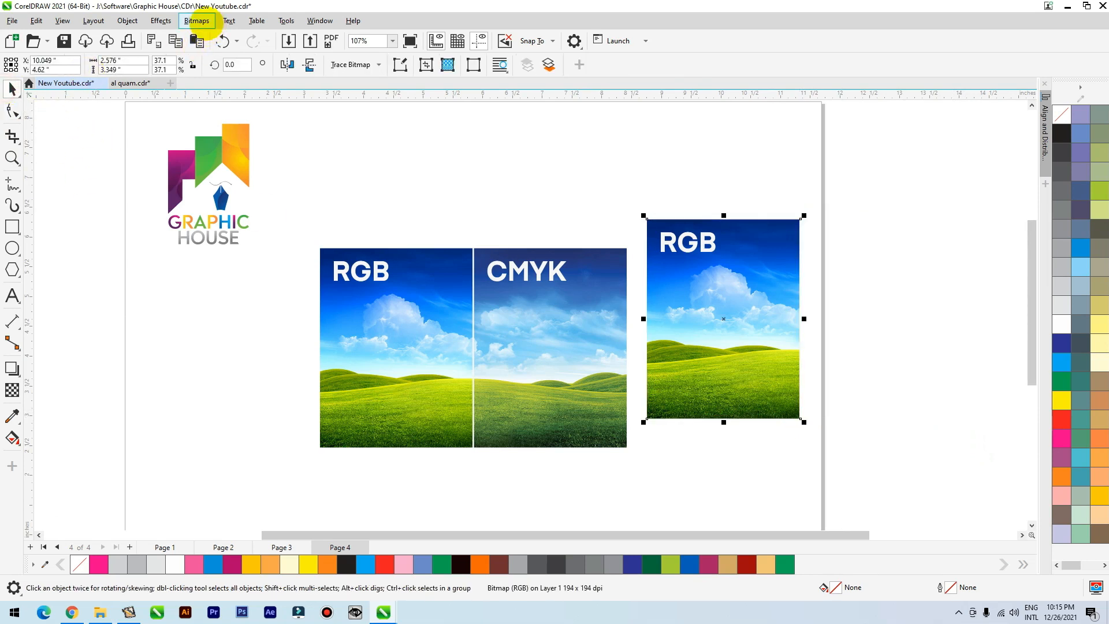
Move the trimmed RGB copy across the page edge and convert it to an 800 dpi bitmap in CMYK Color (32-bit) mode.
left_click(197, 21)
left_click_drag(713, 318, 769, 313)
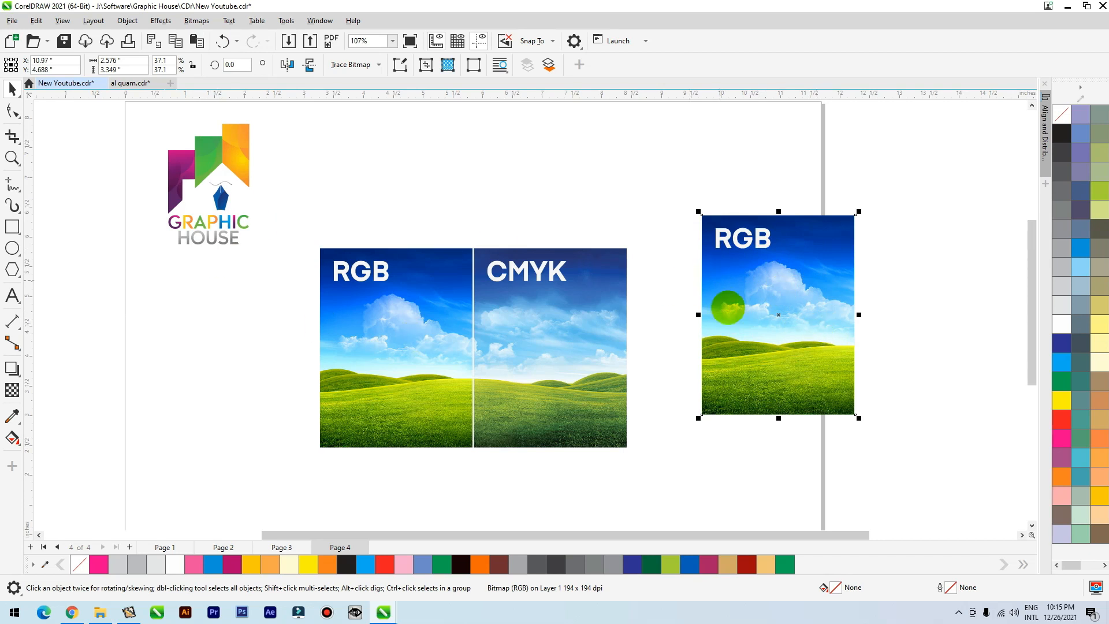
scroll(810, 333, "up", 2)
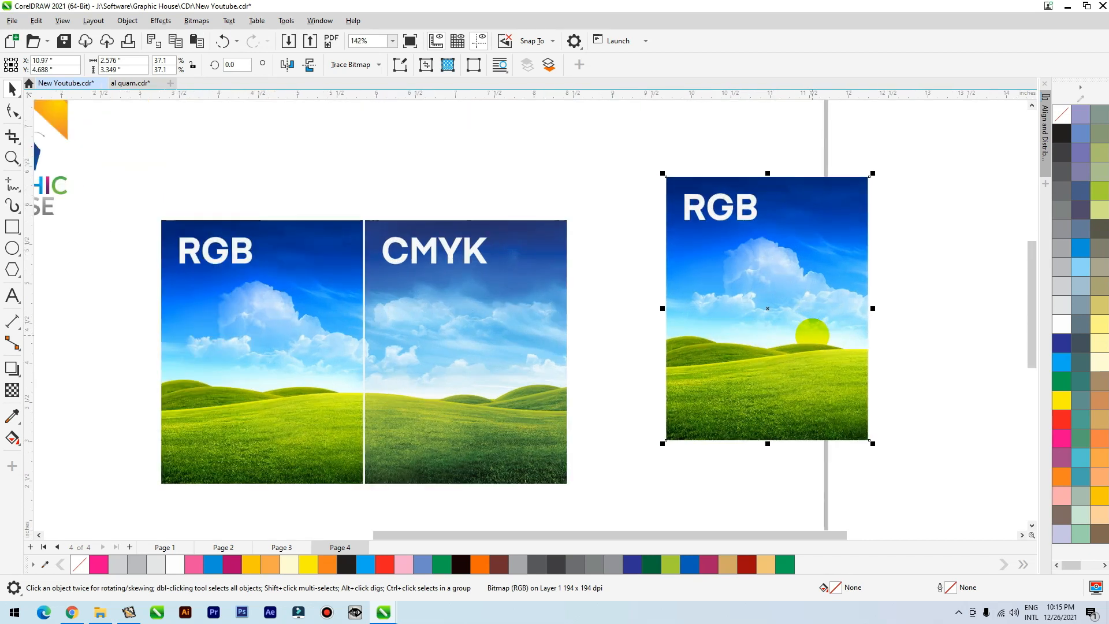
left_click(196, 21)
left_click(218, 39)
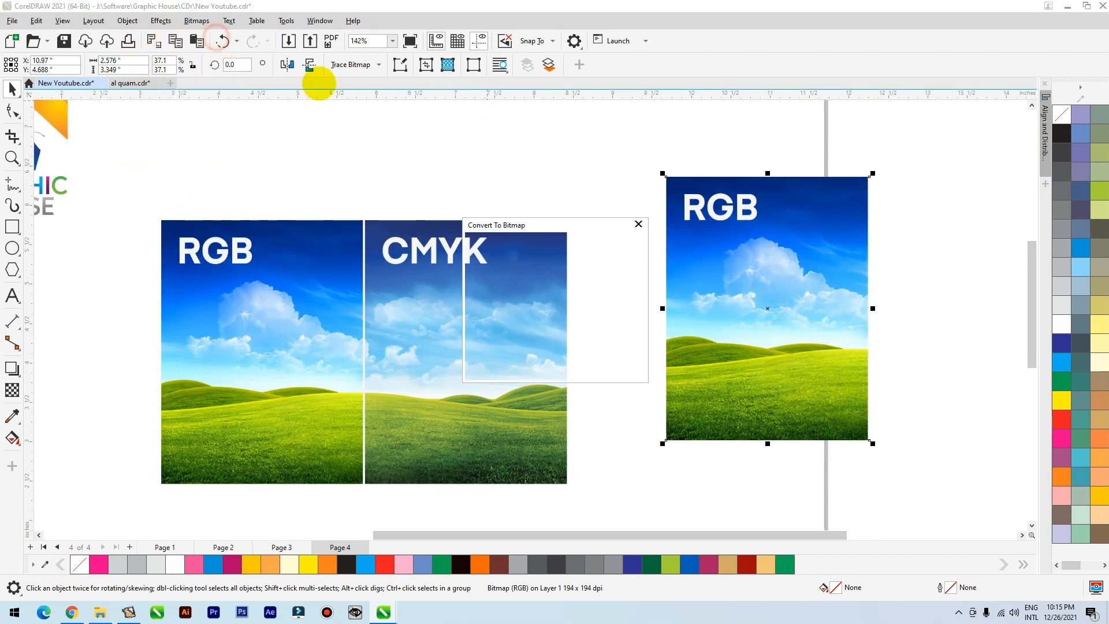
left_click(572, 271)
left_click(560, 319)
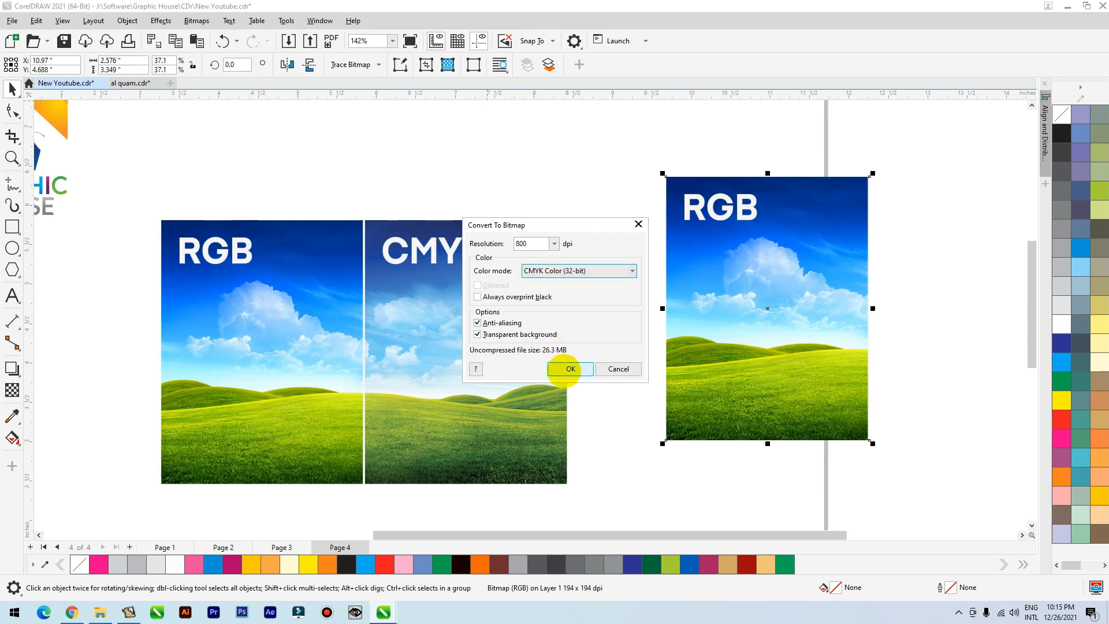
left_click(566, 369)
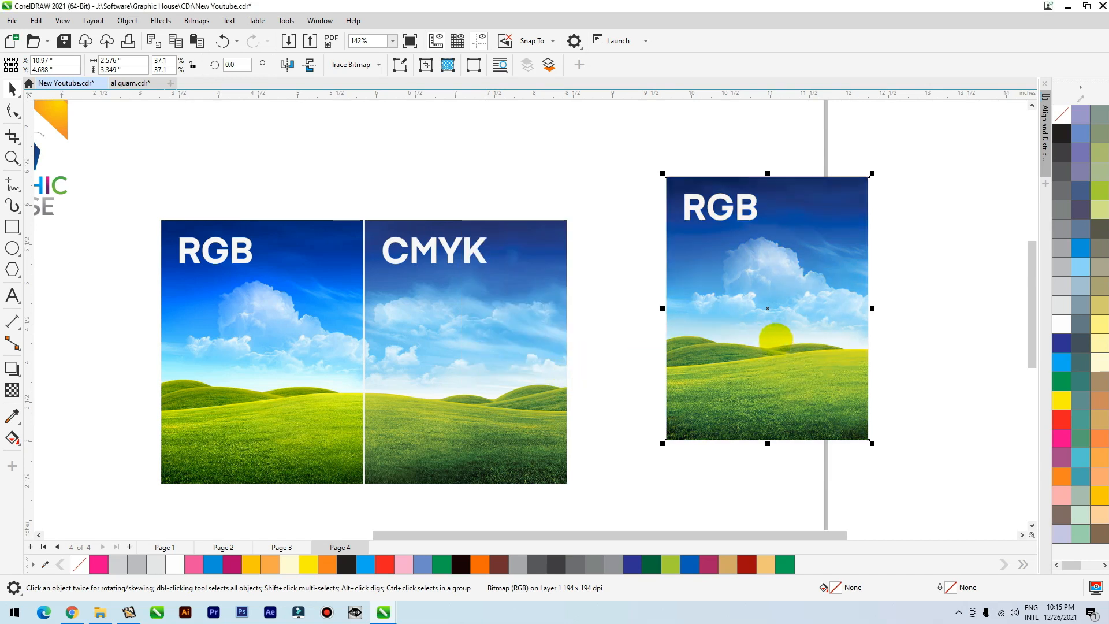
Place the CMYK-converted landscape copy directly left of the original picture, line them up and compare their colours.
left_click_drag(786, 364, 757, 381)
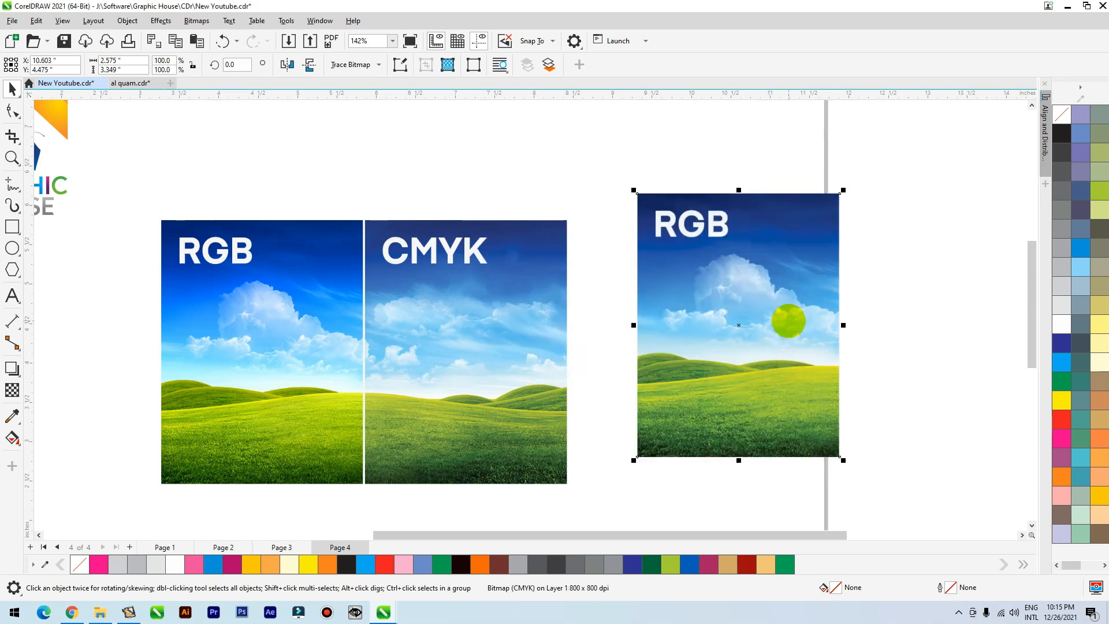
left_click_drag(790, 345, 233, 384)
scroll(233, 384, "up", 2)
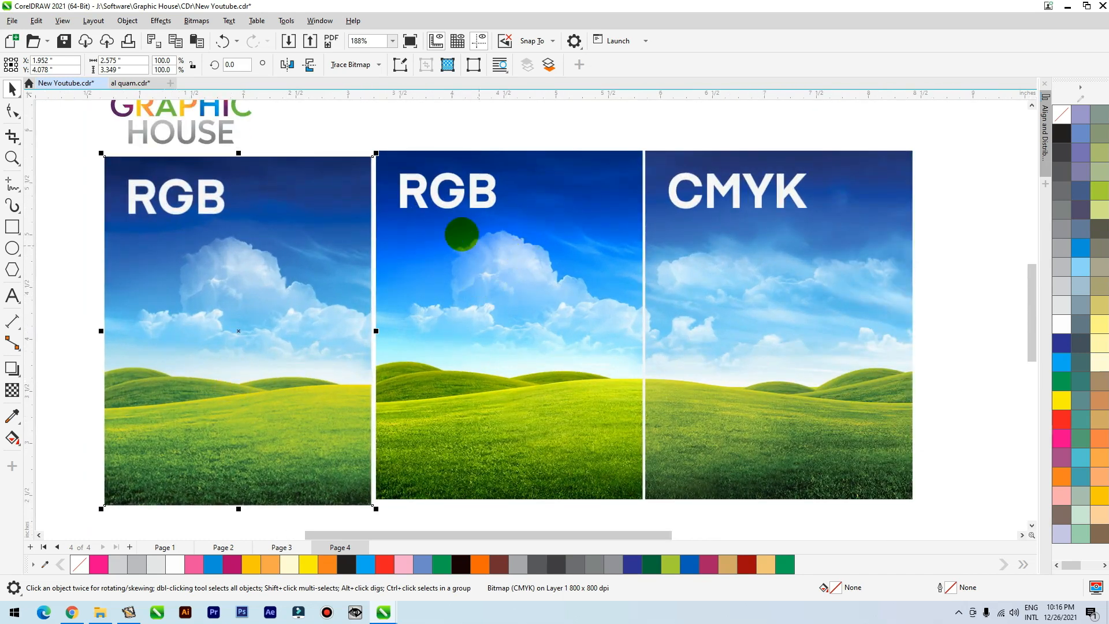
left_click(466, 284)
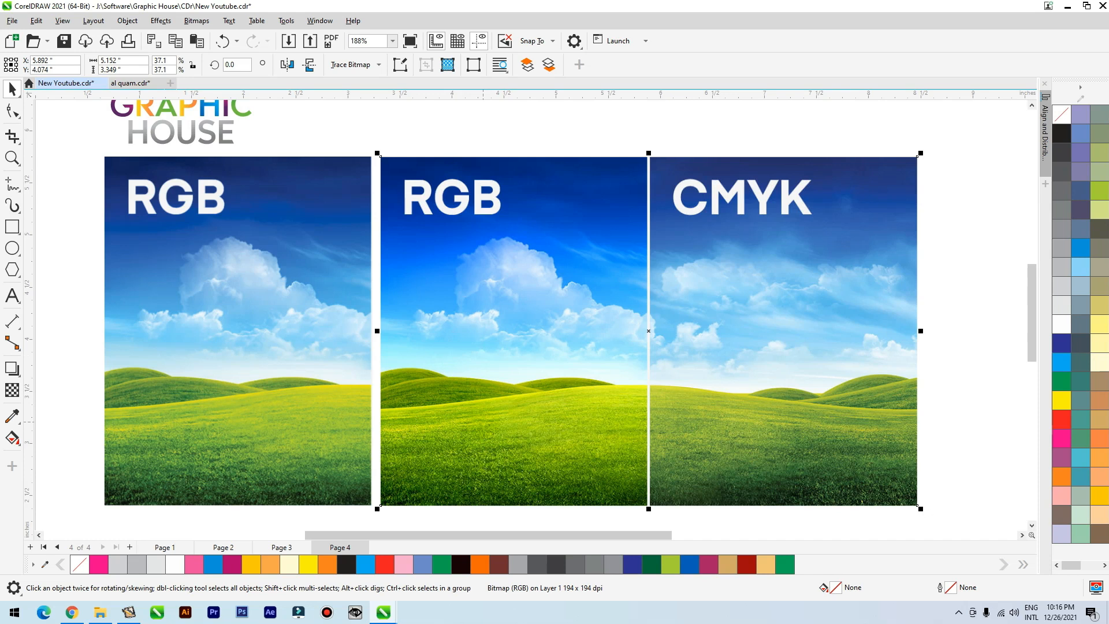
left_click_drag(237, 288, 242, 292)
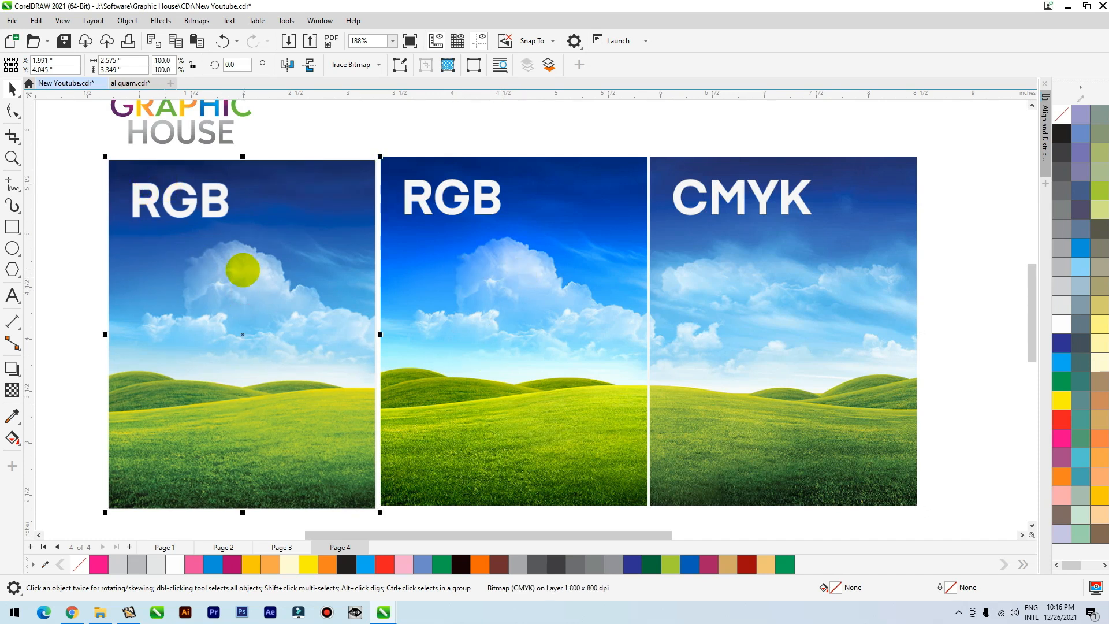
scroll(459, 269, "down", 1)
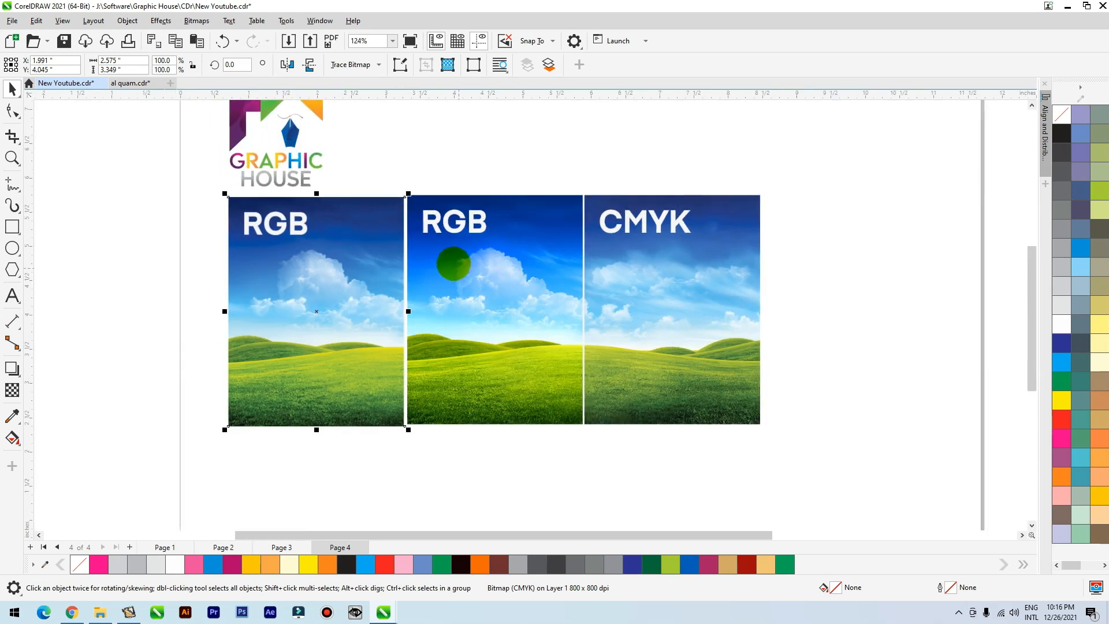
left_click(298, 276)
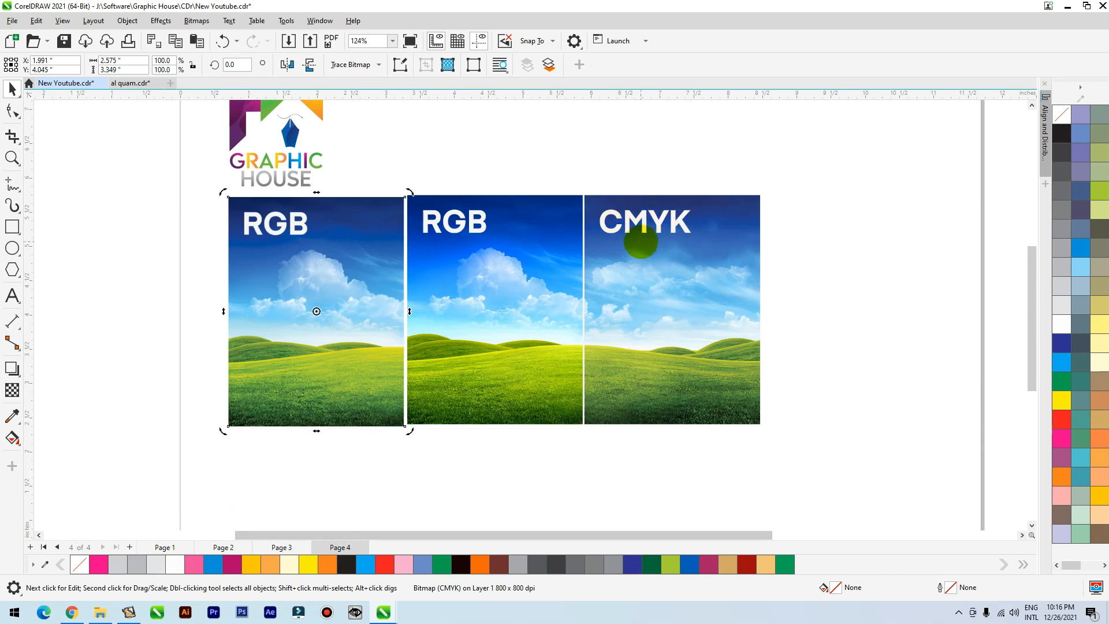
Review the comparisons on the other pages, return to page 4 and shift the converted landscape copy away from the original.
left_click(282, 546)
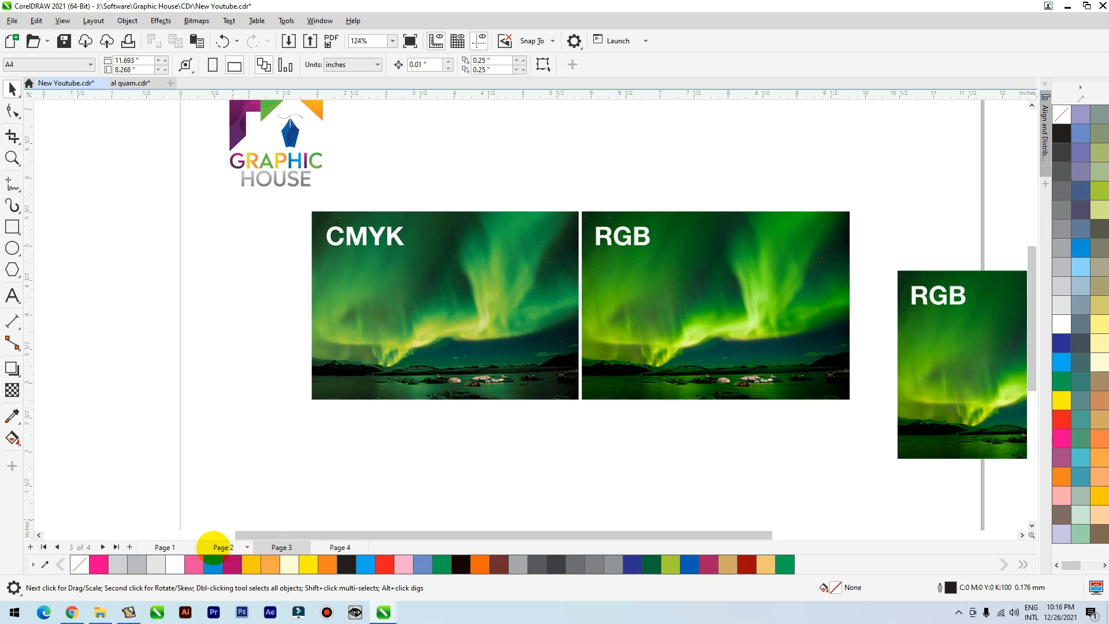
left_click(163, 547)
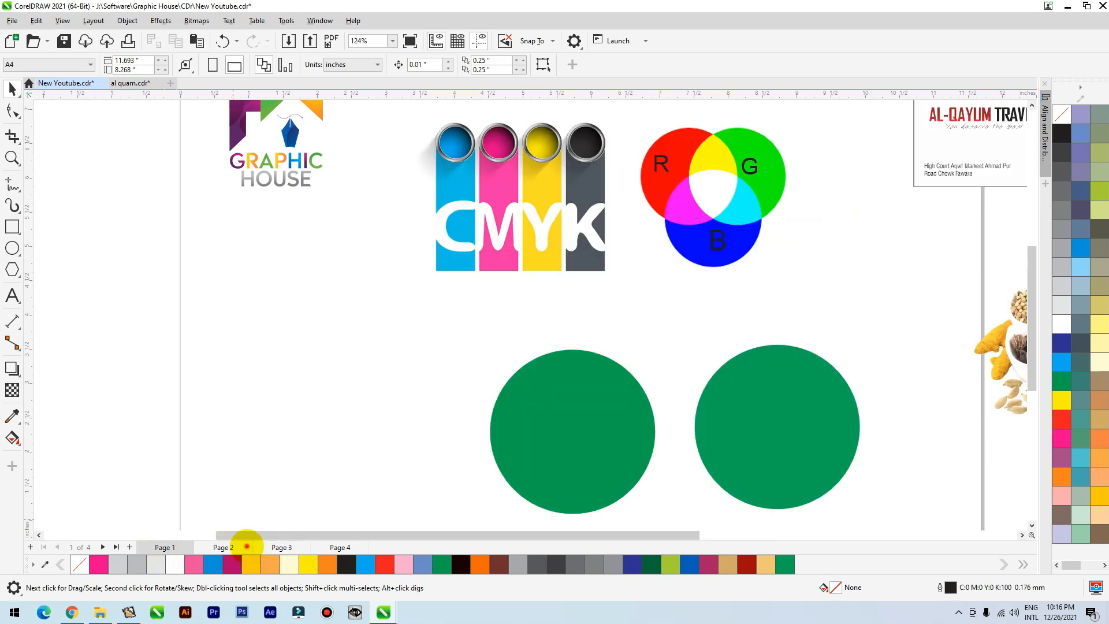
left_click(247, 546)
left_click(281, 546)
left_click(340, 547)
mouse_move(351, 332)
left_mouse_down()
mouse_move(328, 354)
mouse_move(338, 348)
left_mouse_up()
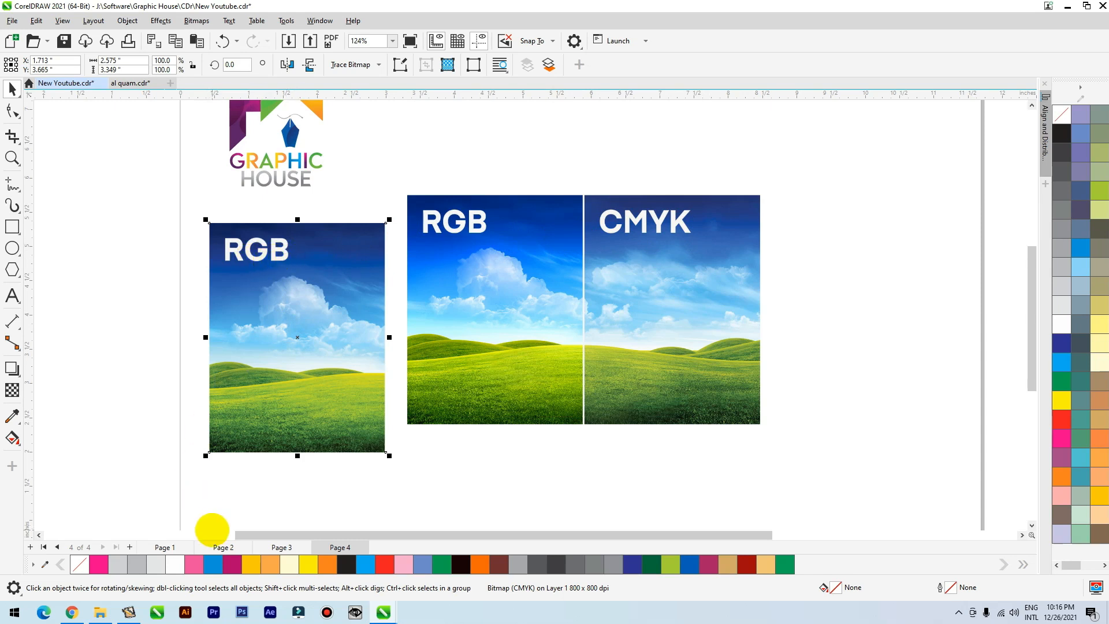
On page 1, place a duplicate of the AL-QAYUM TRAVELS business card below the stacked cards beside the page.
left_click(165, 543)
left_click(238, 476)
scroll(238, 475, "down", 1)
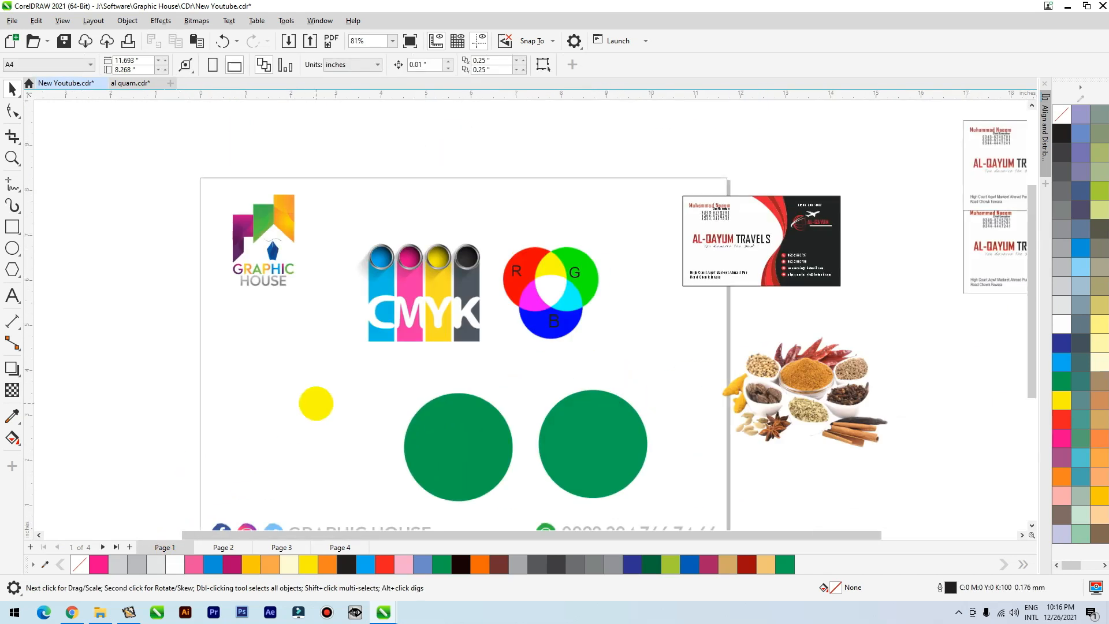
scroll(257, 321, "down", 2)
scroll(595, 310, "up", 3)
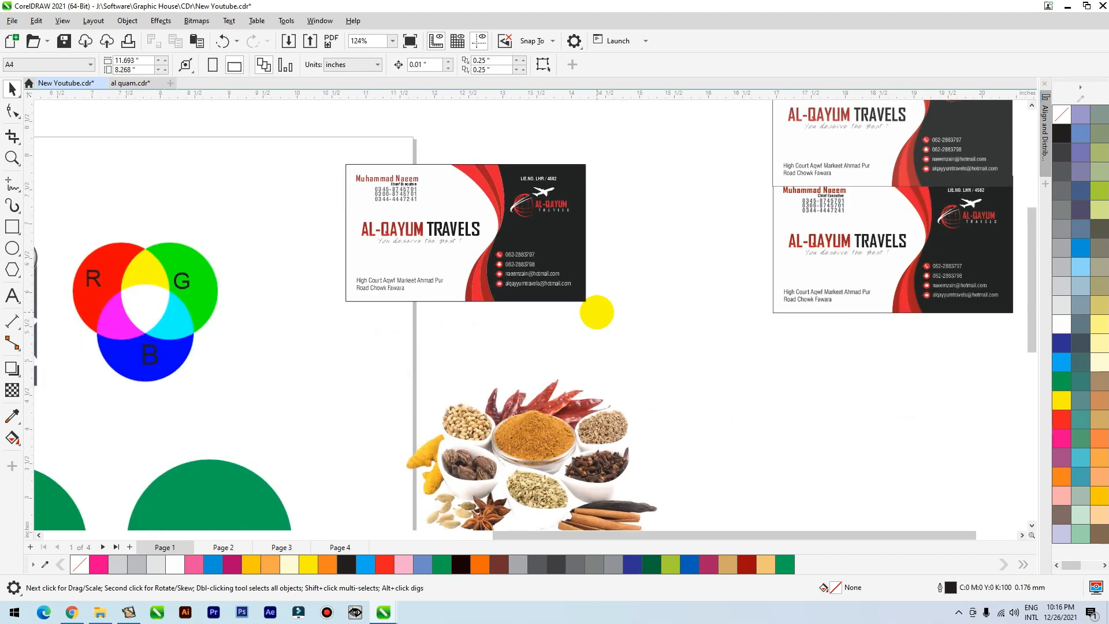
scroll(455, 307, "down", 1)
left_click(517, 255)
left_click_drag(604, 170, 355, 336)
left_click_drag(535, 259, 837, 433)
right_click(836, 433)
Inside the duplicate card's PowerClip, set the dark curved shape's fill to RGB black (0, 0, 0) and finish editing the contents.
scroll(812, 455, "up", 2)
left_click(534, 258)
double_click(871, 431)
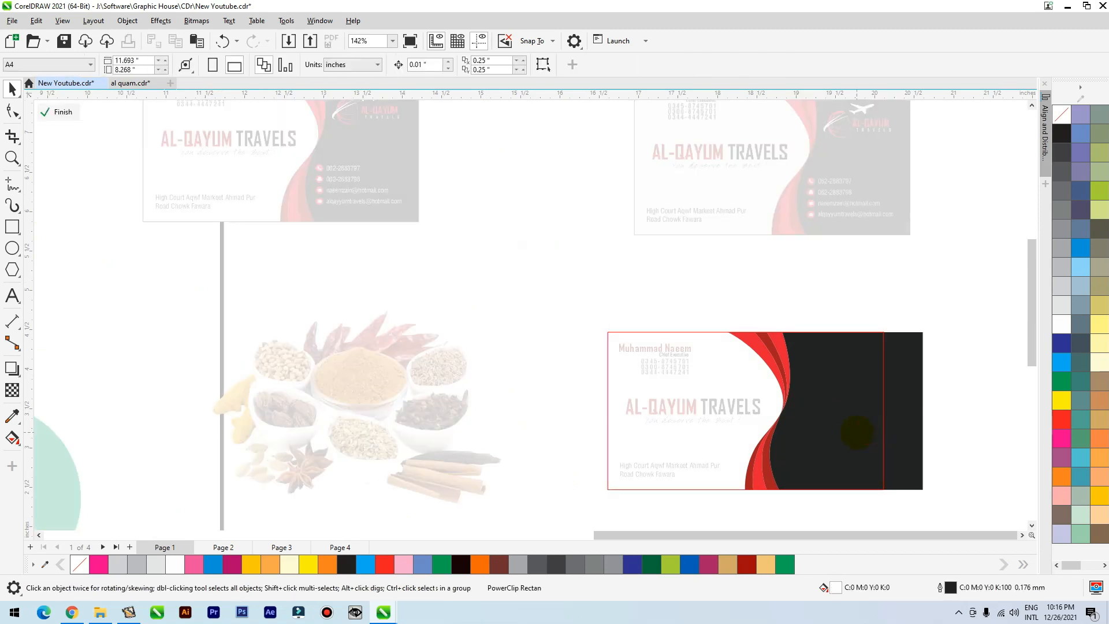
left_click(857, 433)
double_click(832, 588)
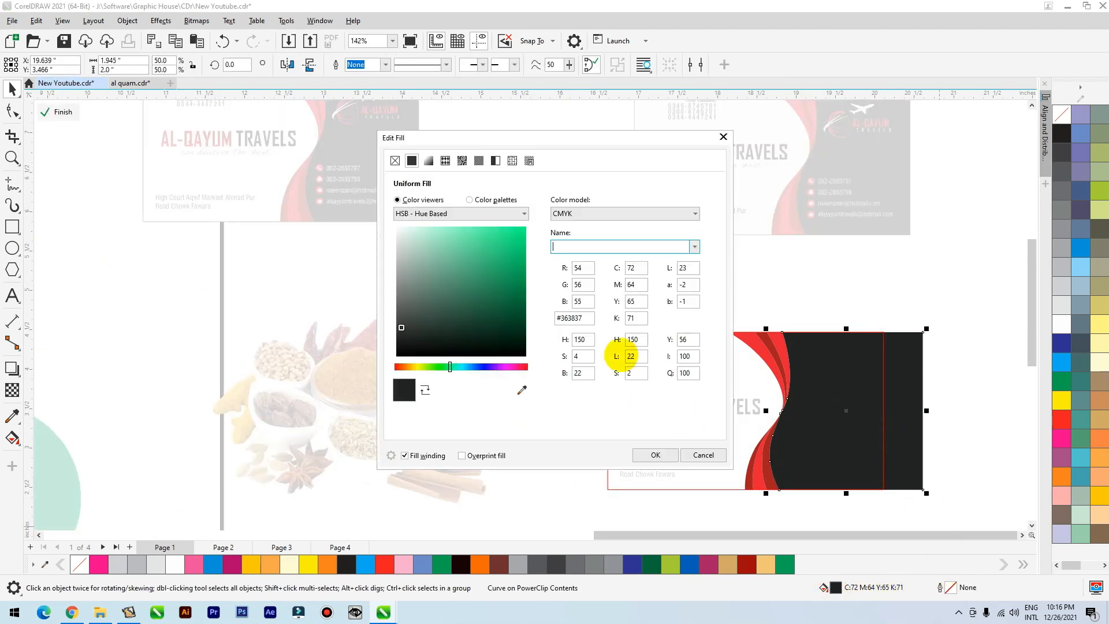
left_click(563, 213)
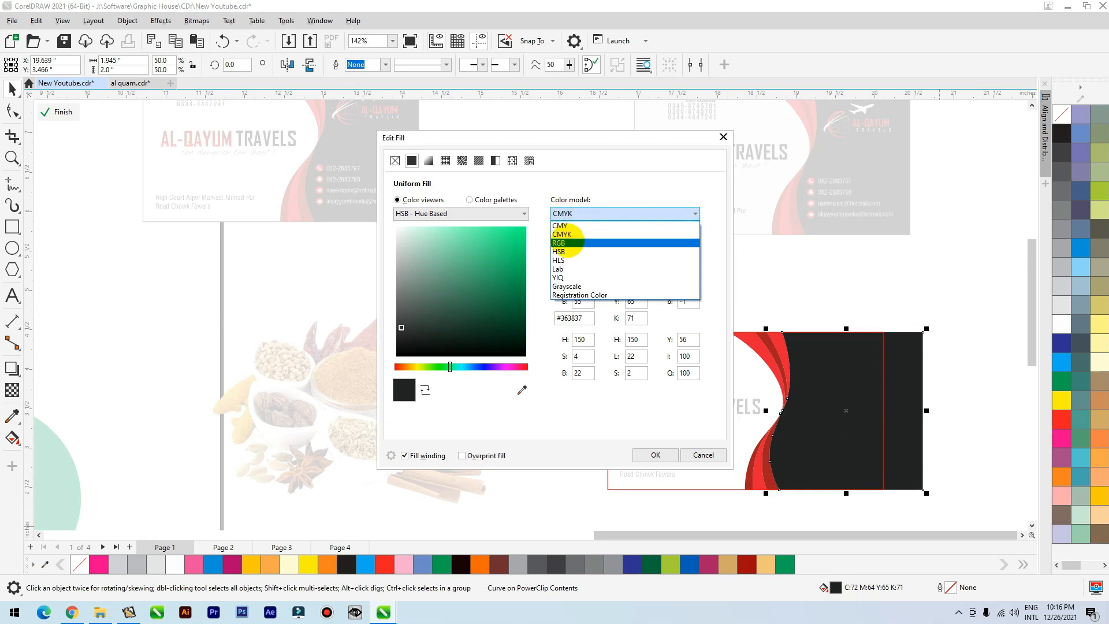
left_click(563, 240)
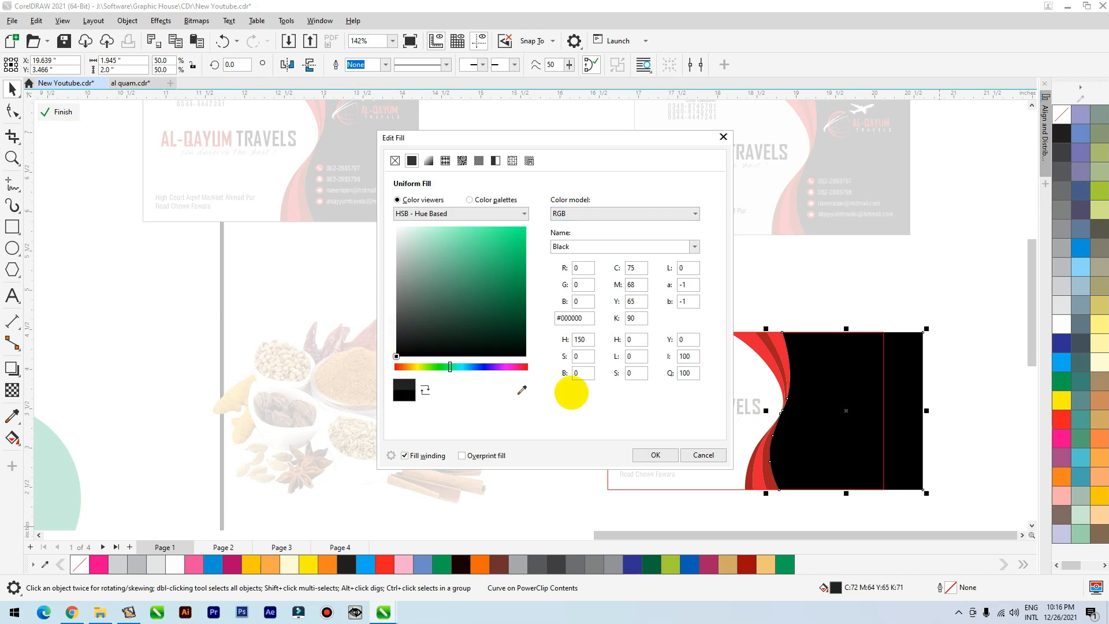
left_click(656, 455)
left_click(811, 284)
key("z")
left_click_drag(587, 306, 970, 525)
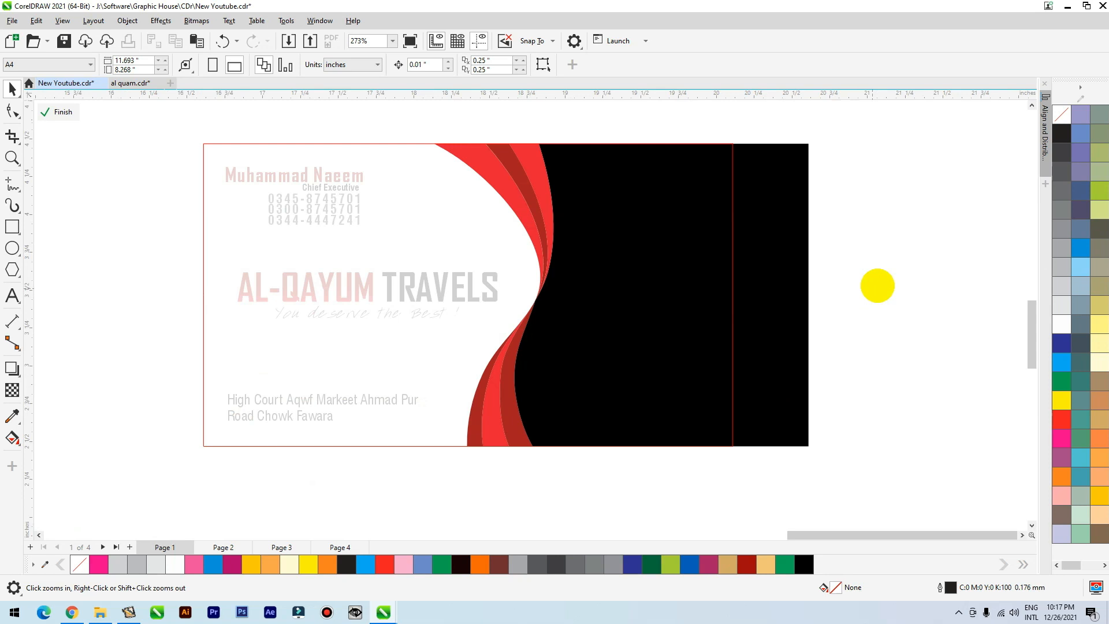
left_click(873, 261, "ctrl")
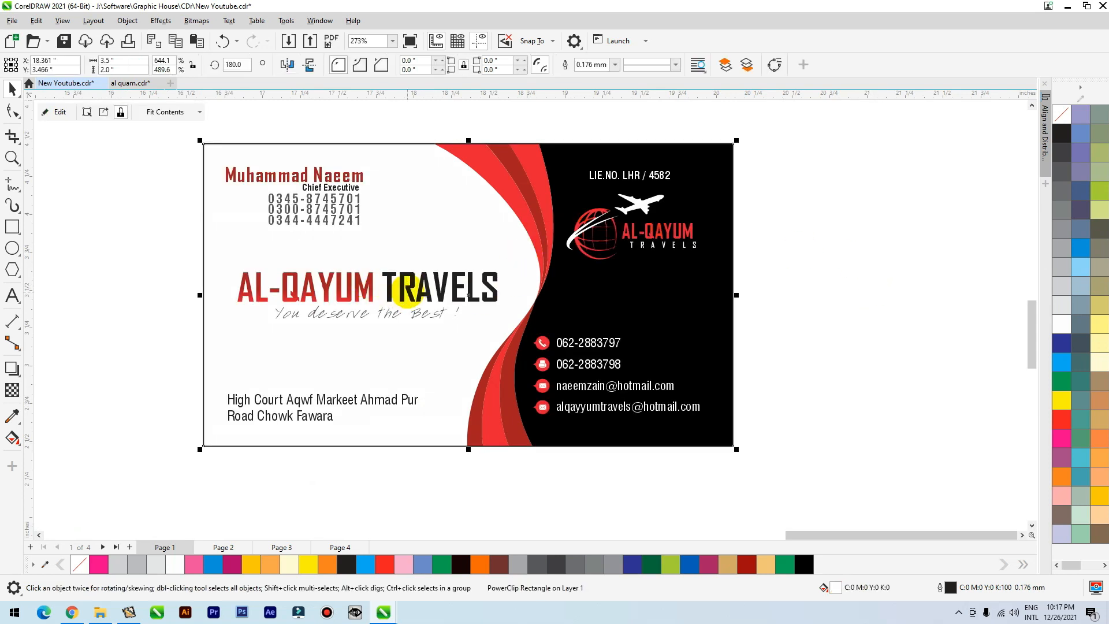
Recolour the duplicate card's phone numbers and address text with the new black swatch and remove the card's outline.
left_click(334, 218)
left_click_drag(104, 264, 407, 180)
left_click(799, 568)
left_click_drag(383, 450, 228, 381)
left_click(263, 405)
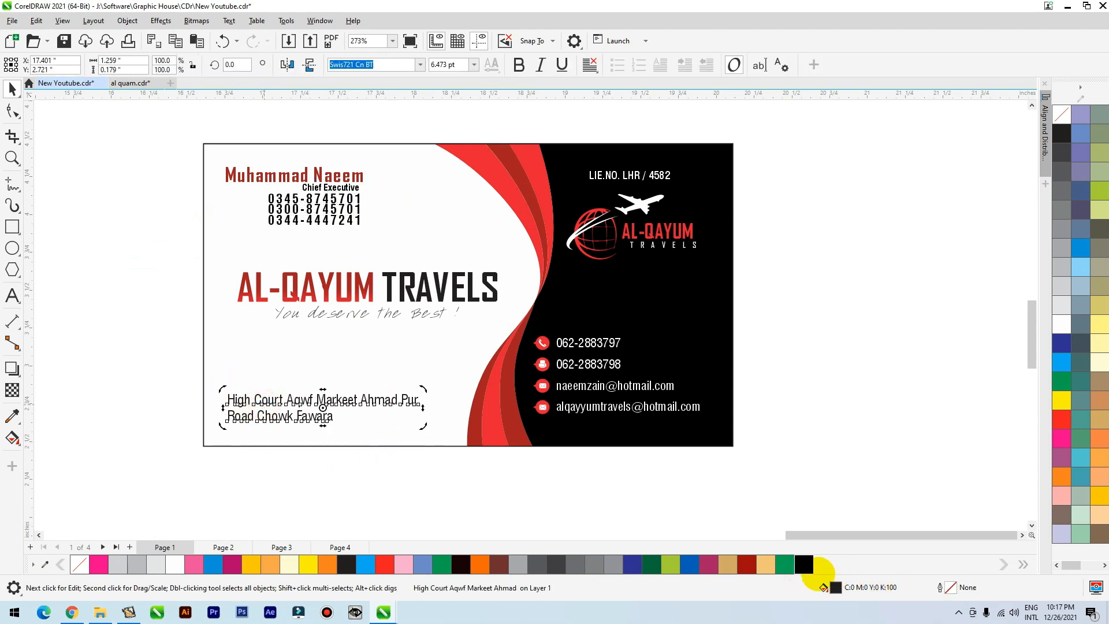
left_click(421, 441)
right_click(1061, 114)
Duplicate all objects of the black-filled business card to the right of it.
scroll(555, 381, "down", 2)
left_click_drag(712, 221, 300, 475)
left_click_drag(594, 365, 961, 320)
right_click(960, 319)
Convert the right-hand card duplicate to an 800 dpi bitmap in RGB Color (24-bit) mode.
left_click(195, 21)
left_click(231, 40)
left_click(586, 279)
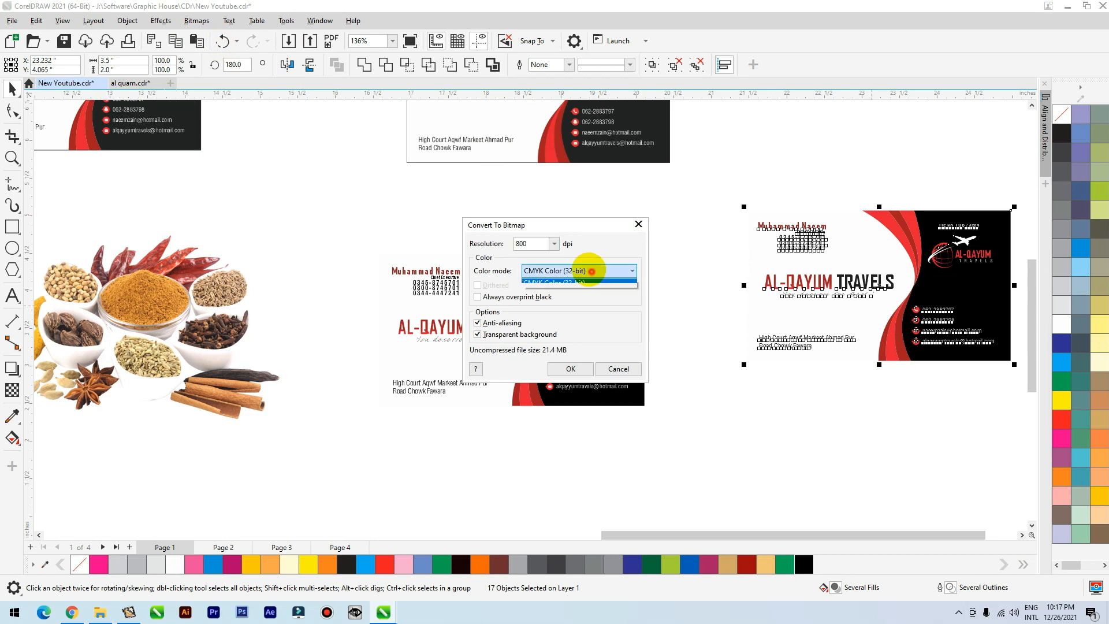
left_click(549, 320)
left_click(570, 369)
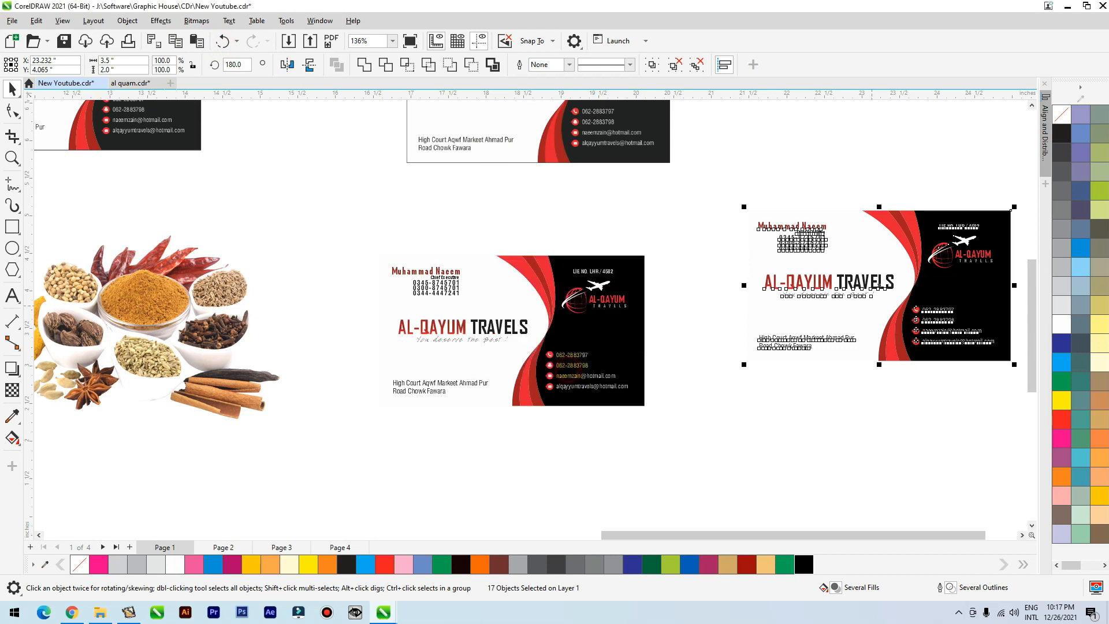
Convert the left black-filled card, with all its objects, to an 800 dpi bitmap in CMYK Color (32-bit) mode.
left_click_drag(665, 233, 344, 456)
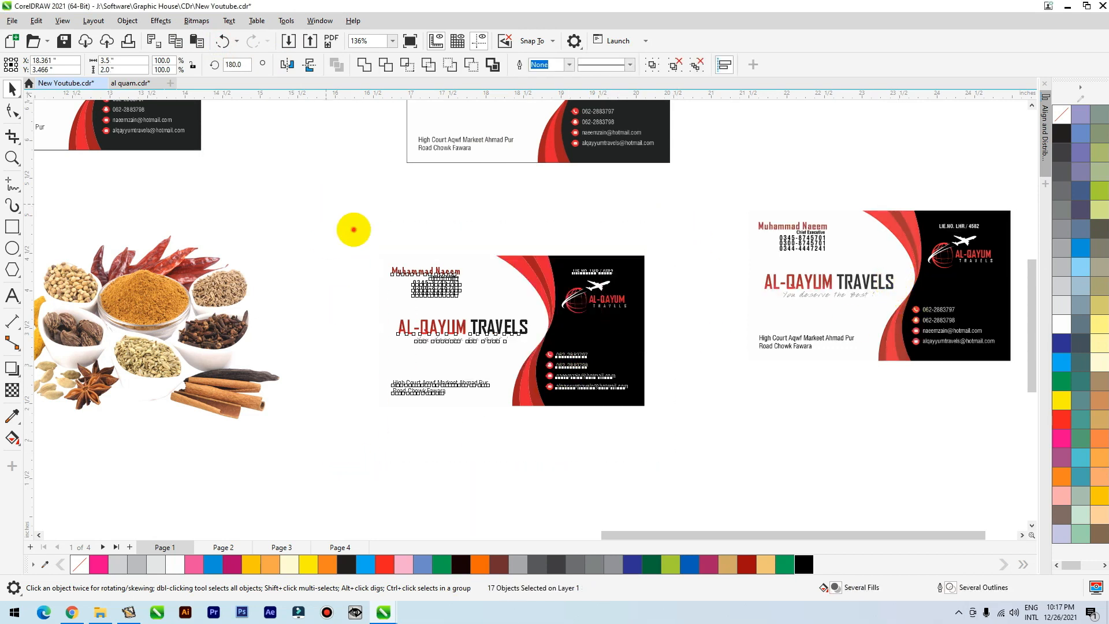
left_click(197, 20)
left_click(231, 39)
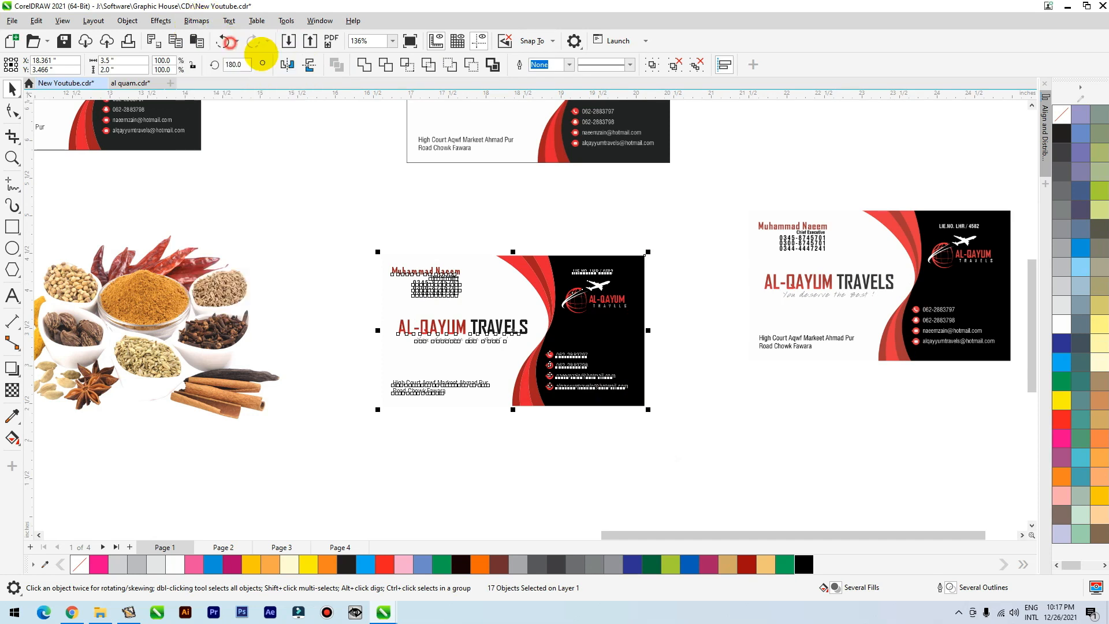
left_click(554, 270)
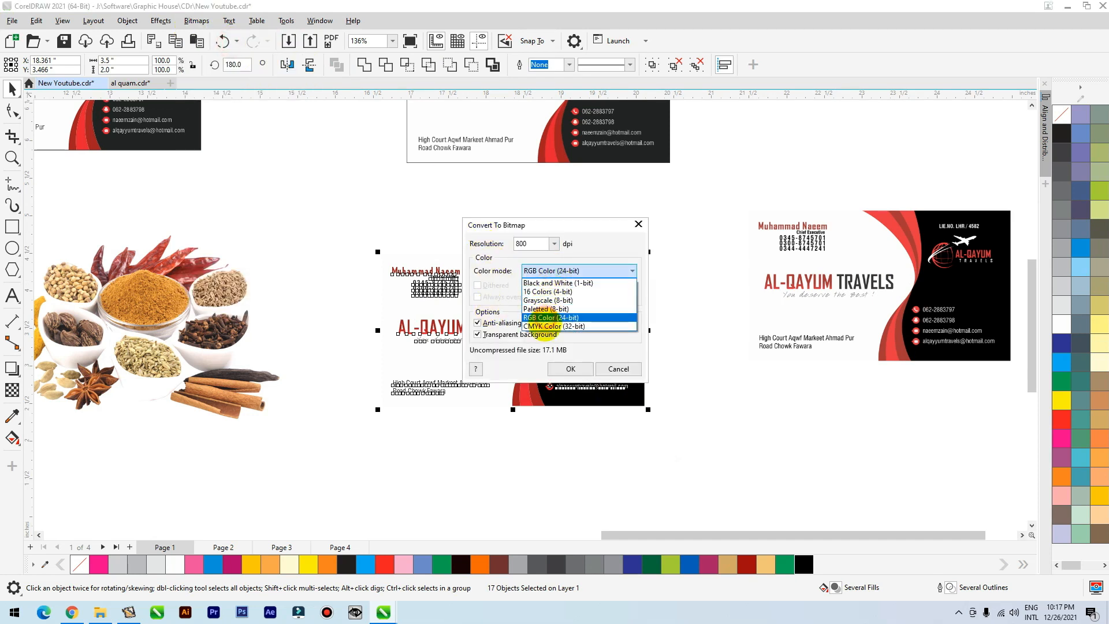
left_click(544, 326)
left_click(570, 369)
Move the CMYK card bitmap so it partly overlaps the RGB card bitmap and compare their colours up close.
scroll(483, 354, "down", 2)
left_click_drag(541, 339, 773, 376)
scroll(844, 316, "up", 5)
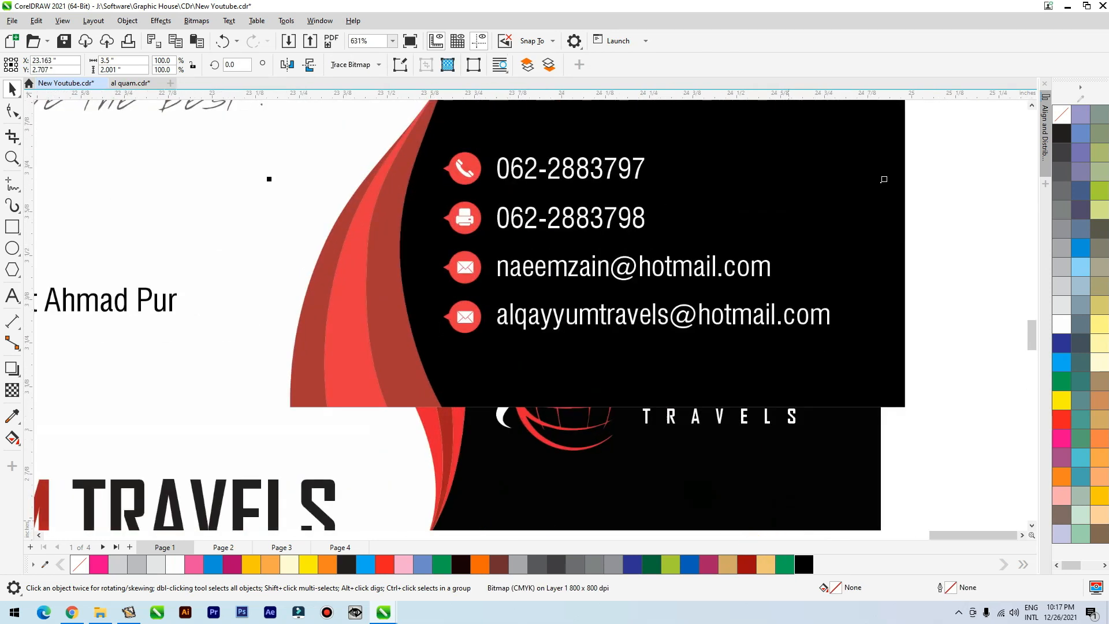
scroll(557, 305, "down", 2)
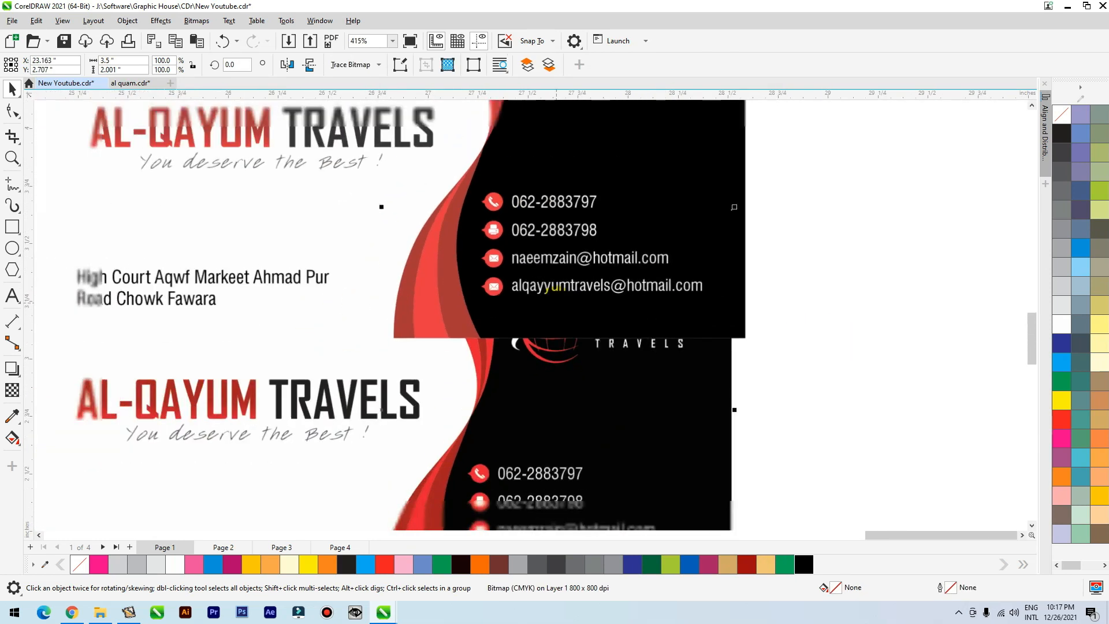
Move the black CMYK card bitmap directly below the RGB card bitmap and compare their colours up close.
left_click_drag(639, 391, 680, 410)
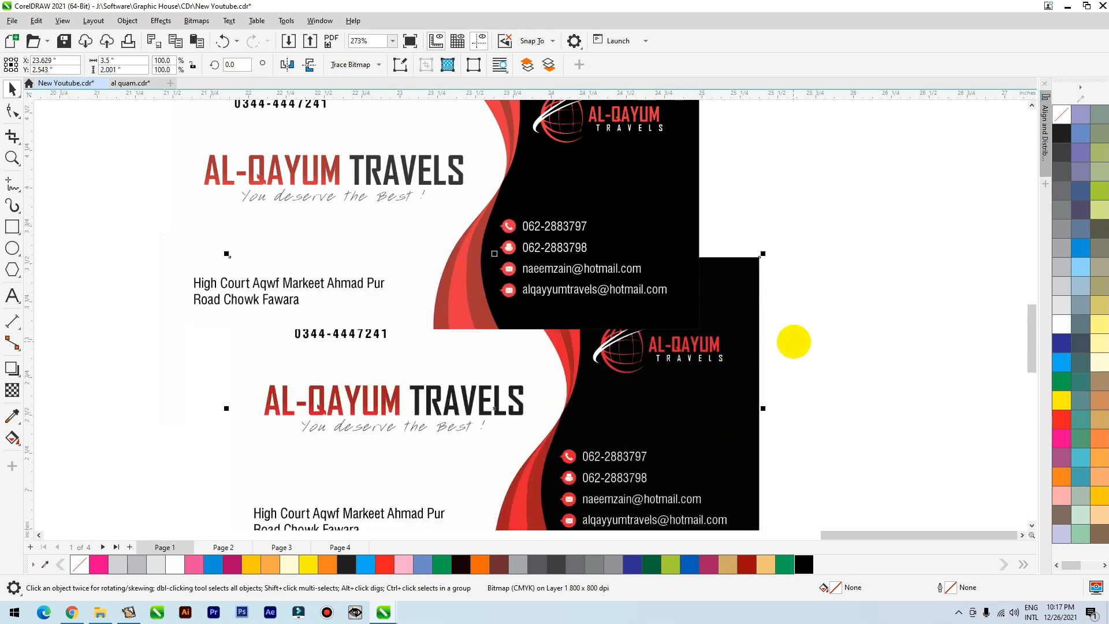
scroll(715, 275, "up", 3)
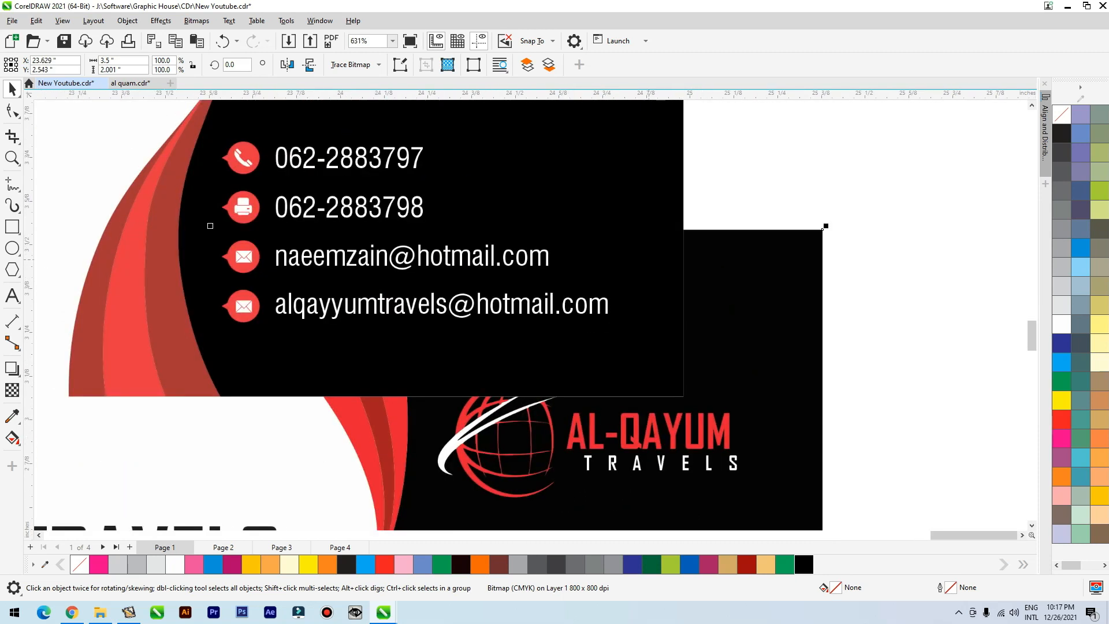
scroll(635, 338, "down", 3)
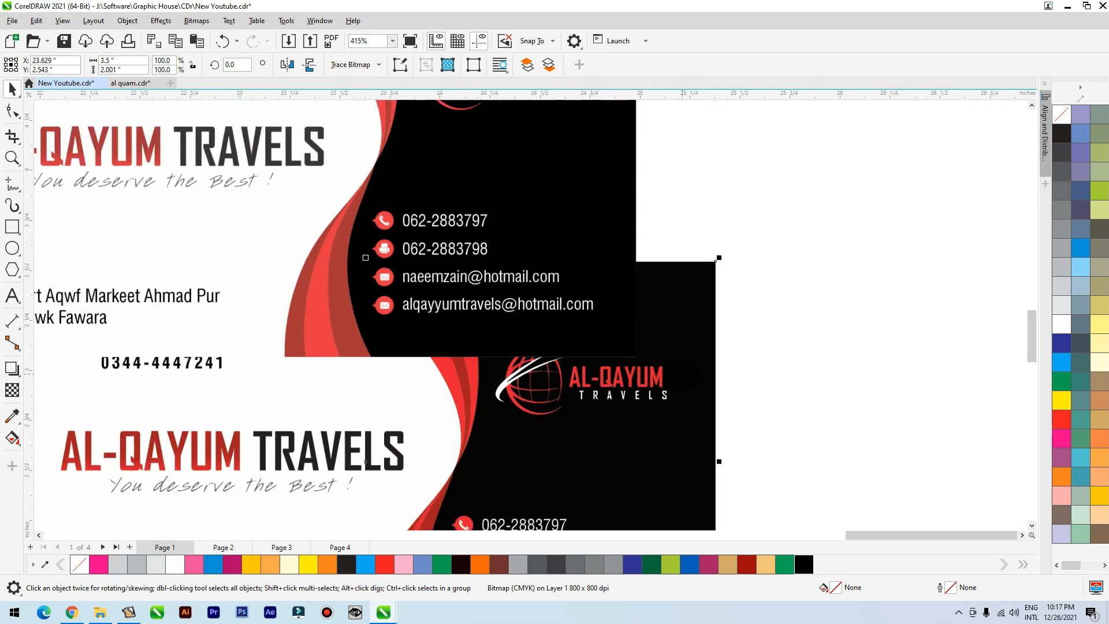
scroll(705, 335, "down", 1)
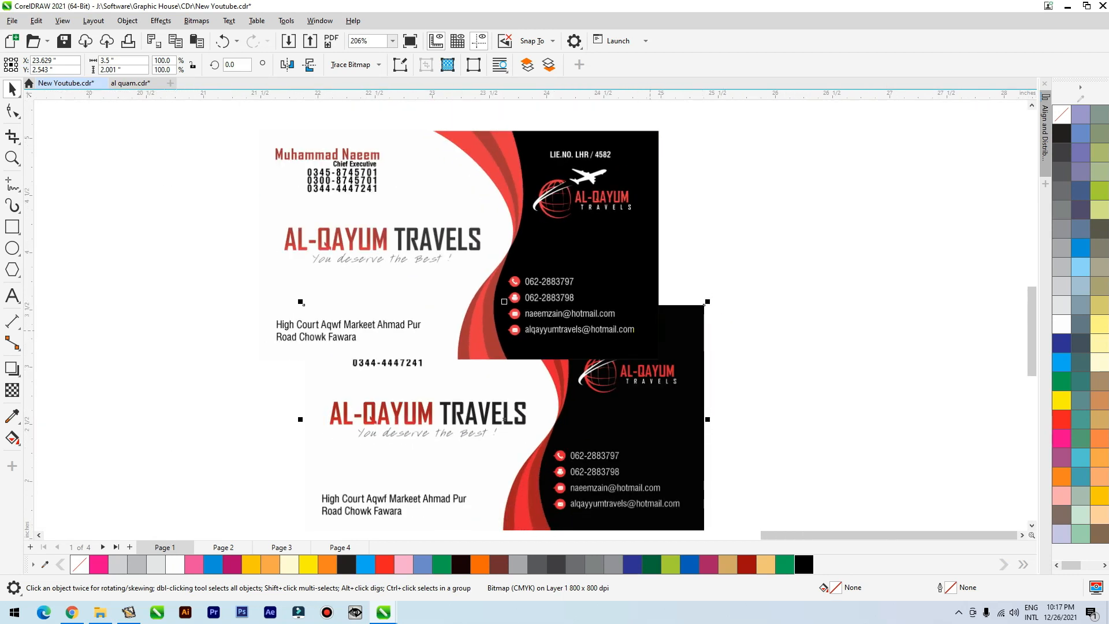
scroll(699, 395, "down", 4)
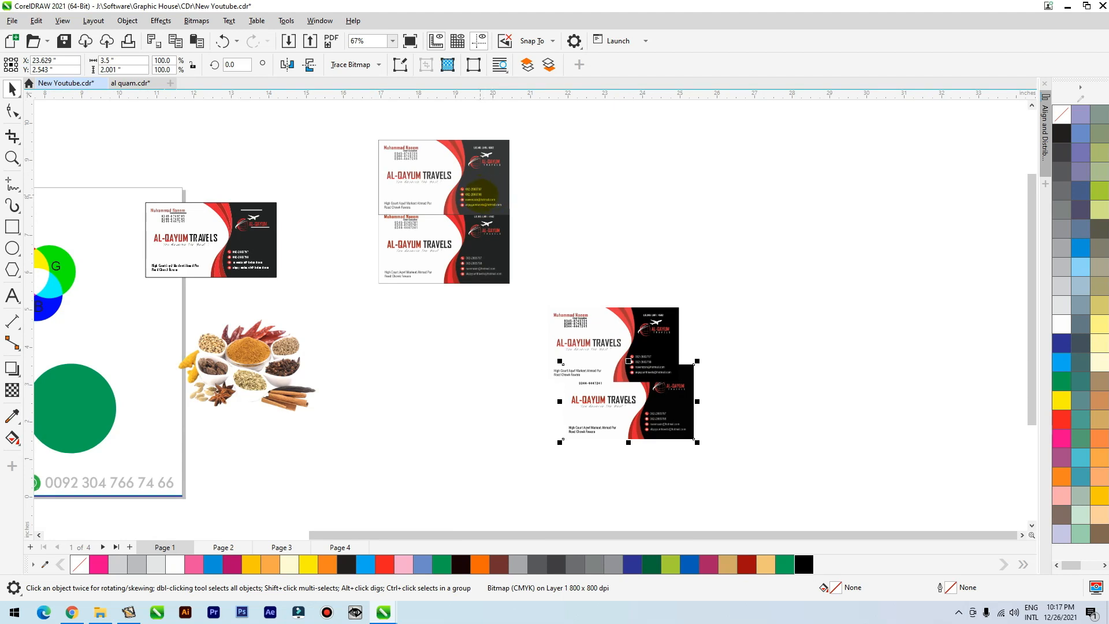
left_click_drag(639, 391, 624, 412)
scroll(692, 398, "down", 2)
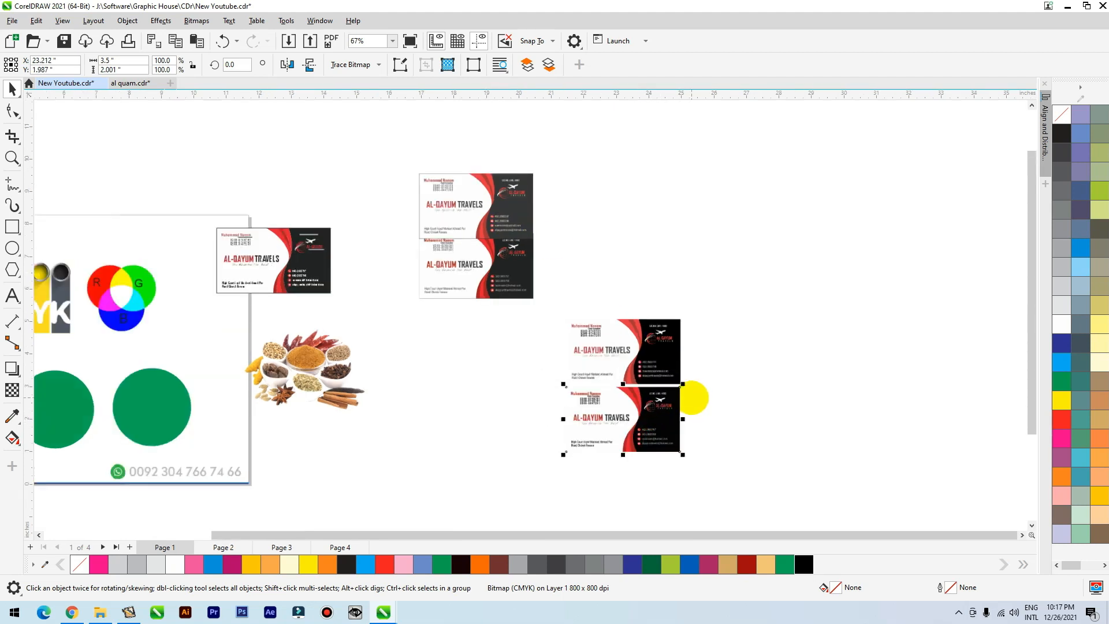
scroll(259, 341, "up", 3)
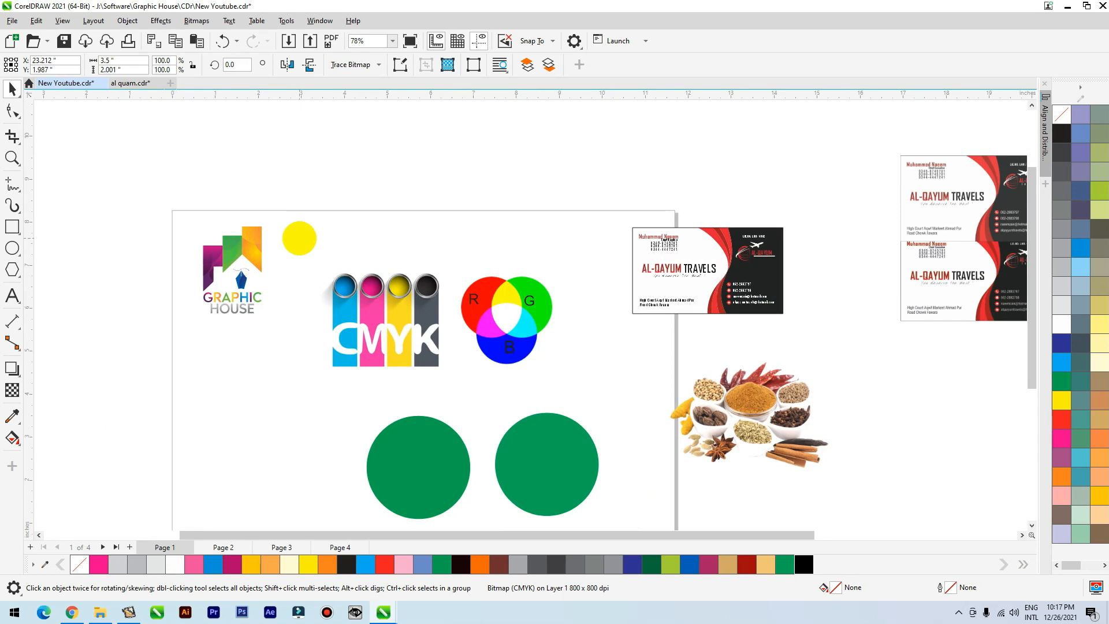
Open page 4, shift the separate landscape picture slightly downward, and compare it with the RGB and CMYK landscapes.
left_click(221, 546)
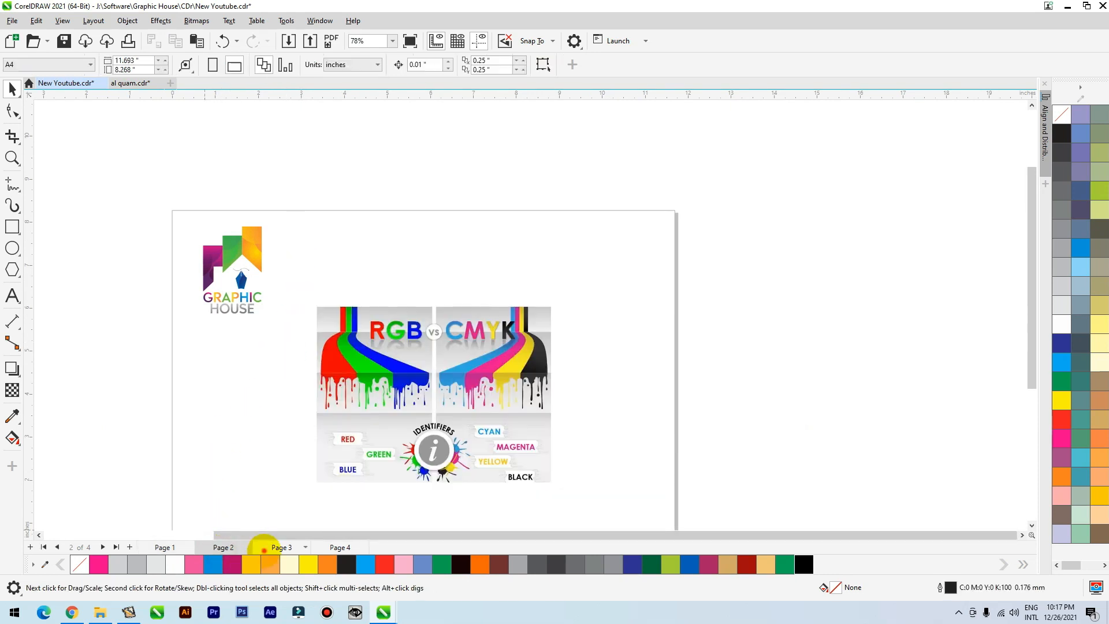
left_click(267, 546)
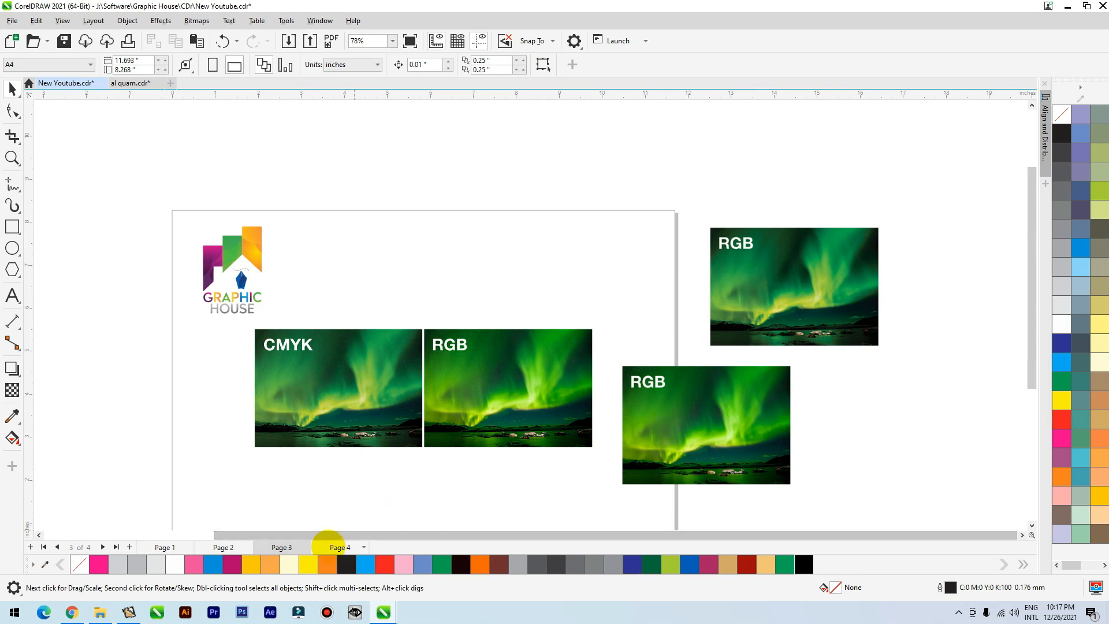
left_click(327, 546)
left_click(233, 385)
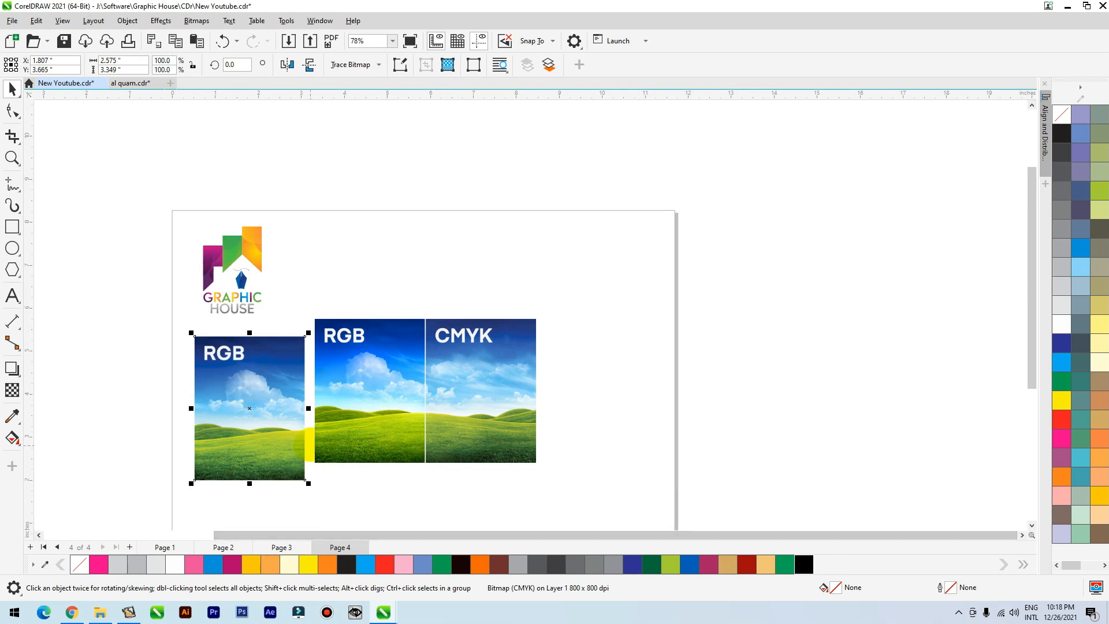
left_click_drag(265, 369, 268, 384)
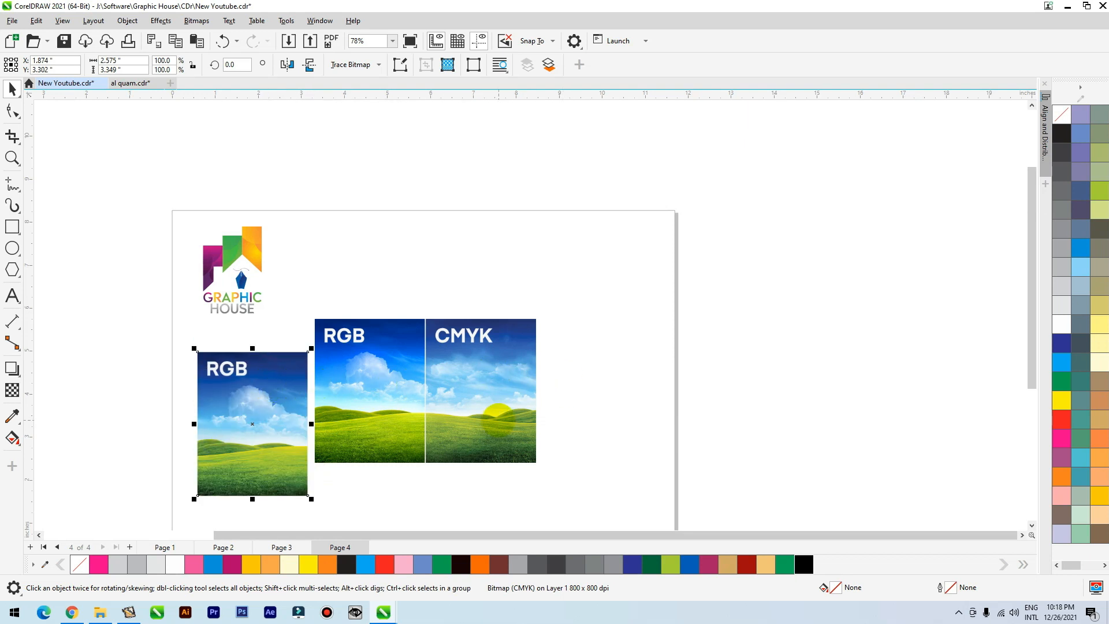
scroll(497, 413, "up", 3)
scroll(408, 317, "down", 2)
scroll(278, 384, "up", 2)
scroll(262, 362, "up", 1)
scroll(265, 354, "down", 2)
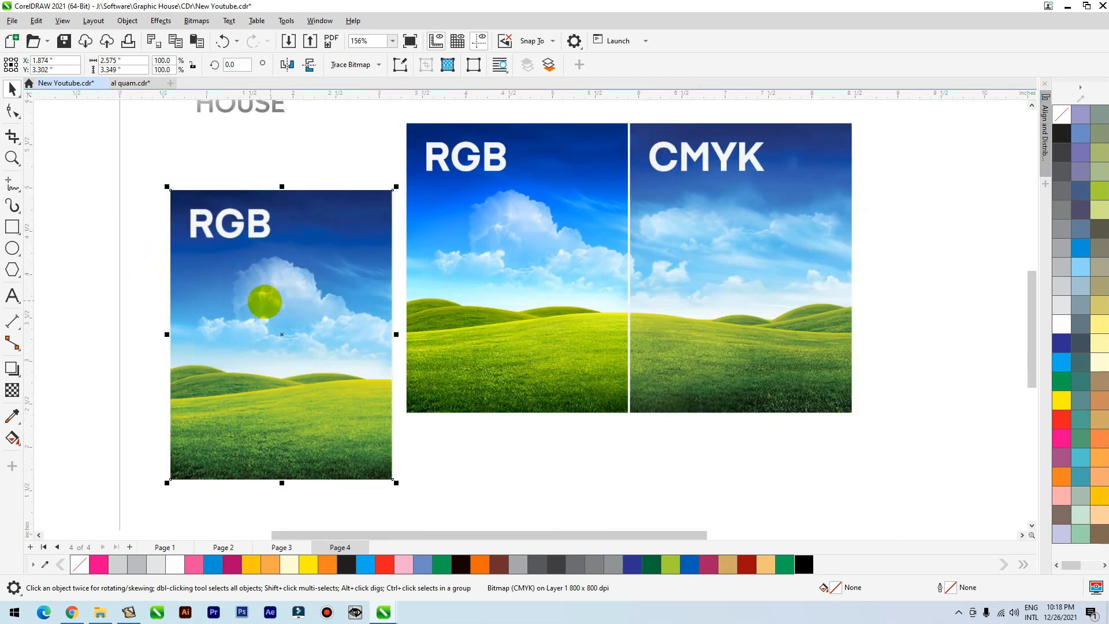
Nudge the separate landscape picture away from the RGB–CMYK pair and duplicate it to its left.
mouse_move(274, 328)
left_mouse_down()
mouse_move(273, 345)
mouse_move(254, 335)
mouse_move(86, 350)
mouse_move(265, 333)
left_mouse_up()
scroll(368, 353, "down", 1)
right_click(86, 350)
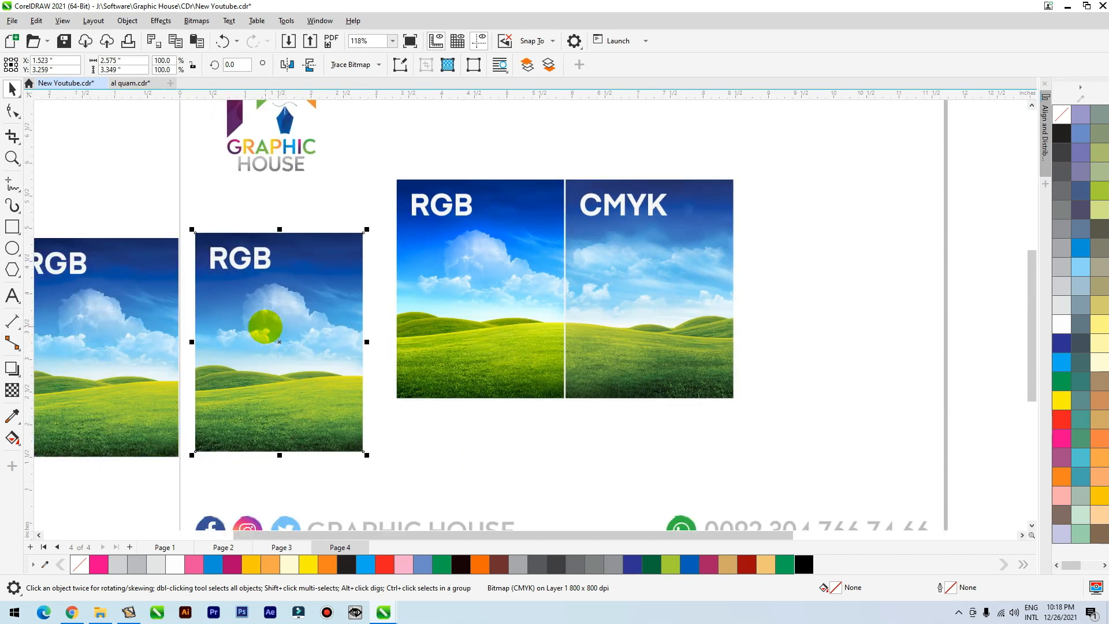
Adjust the landscape picture nearest the pair to brightness -1, contrast -36 and intensity 6.
key("ctrl+b")
left_click_drag(527, 215, 539, 98)
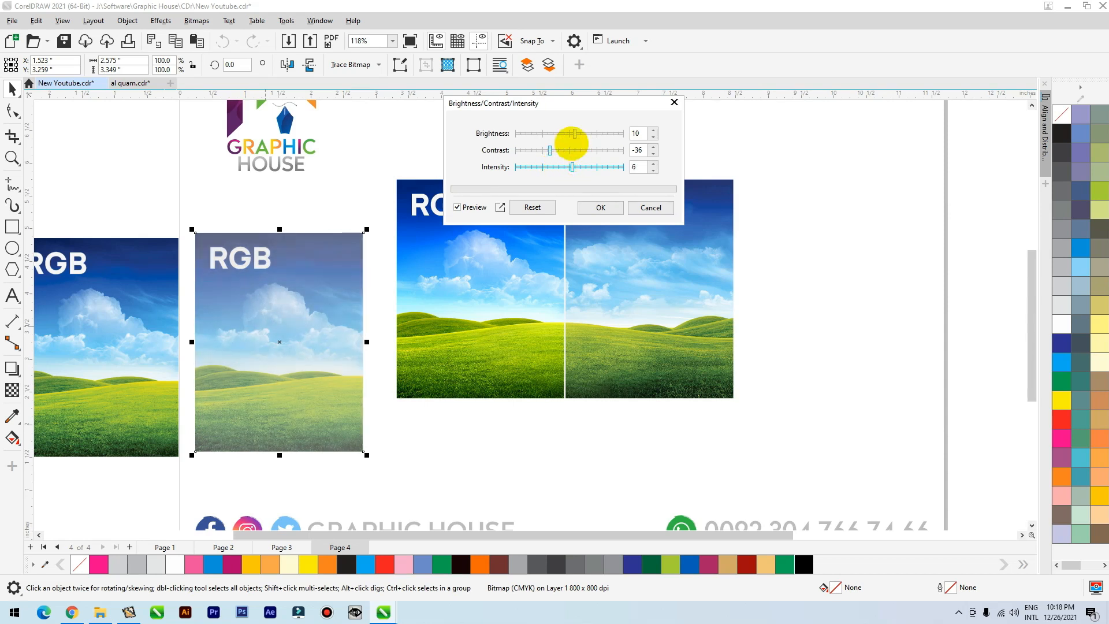
mouse_move(568, 134)
left_mouse_down()
mouse_move(583, 134)
mouse_move(549, 131)
mouse_move(567, 132)
left_mouse_up()
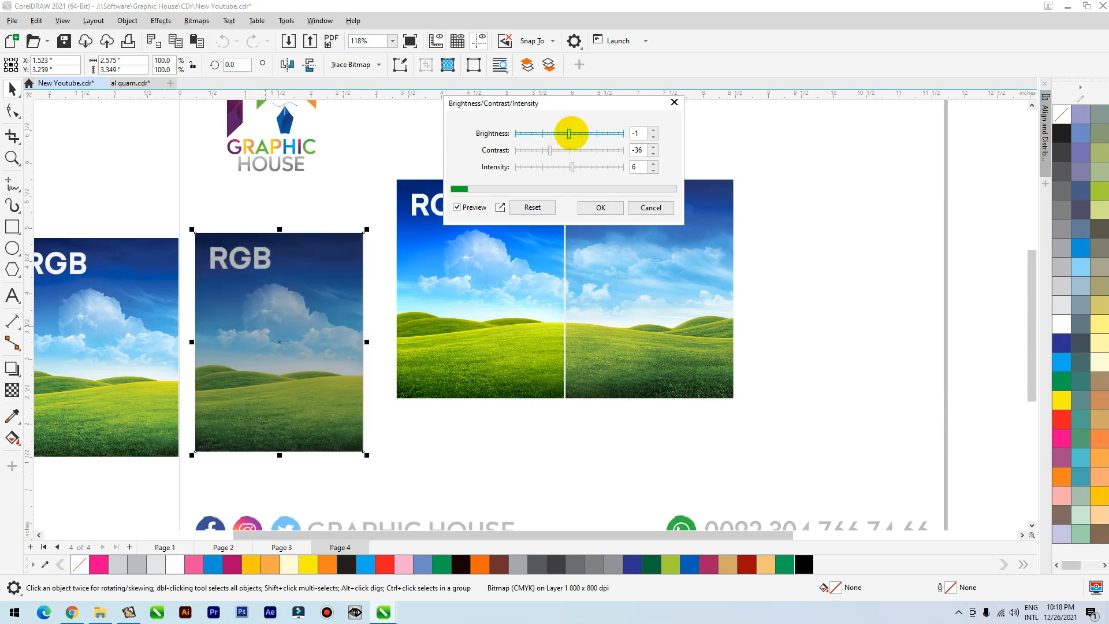
left_click(599, 207)
Arrange the adjusted landscape and its unadjusted duplicate side by side across the page's left edge and compare their colours.
scroll(622, 220, "down", 2)
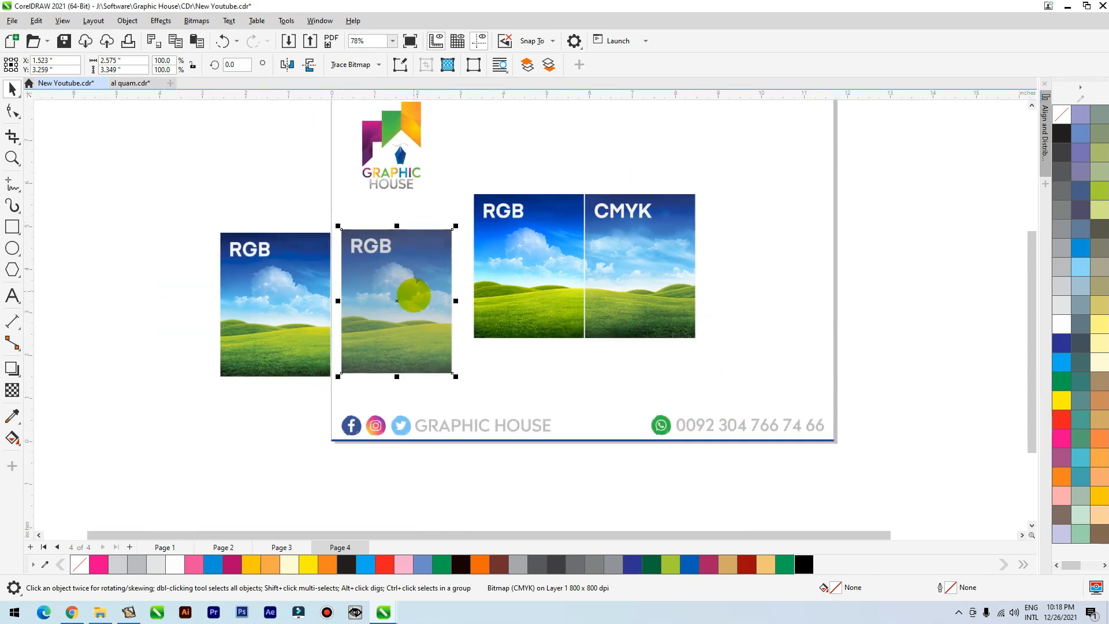
scroll(277, 272, "up", 2)
left_click_drag(571, 280, 570, 304)
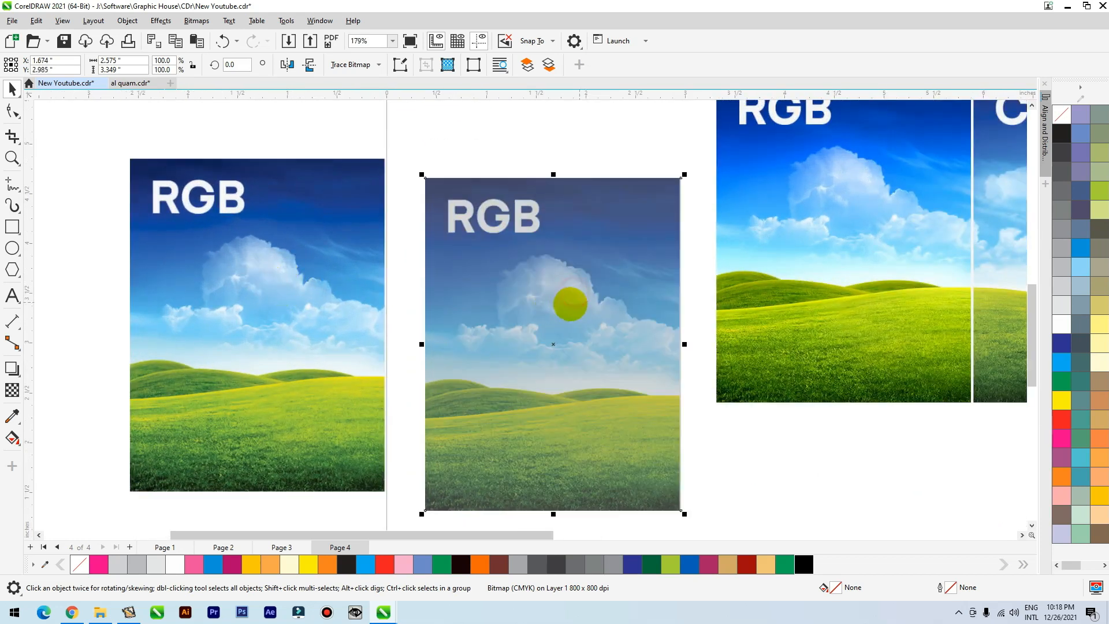
left_click_drag(492, 301, 465, 302)
scroll(396, 346, "down", 1)
left_click_drag(299, 306, 272, 315)
left_click_drag(298, 322, 304, 325)
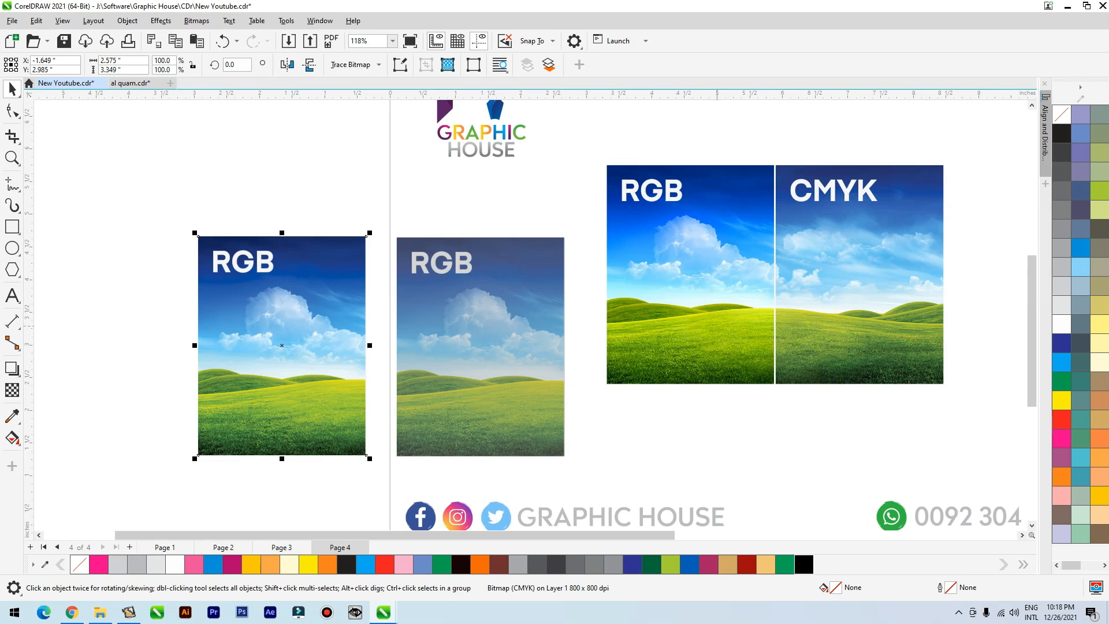
scroll(453, 329, "down", 2)
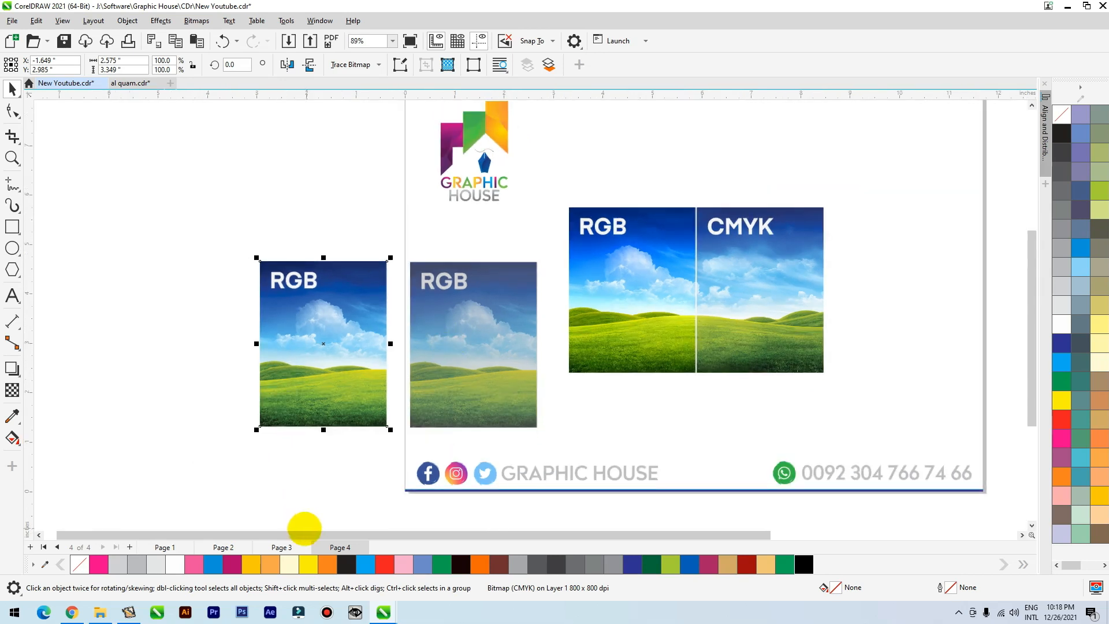
Return to page 1 and duplicate the spices picture to the right of it.
left_click(176, 546)
scroll(173, 480, "down", 3)
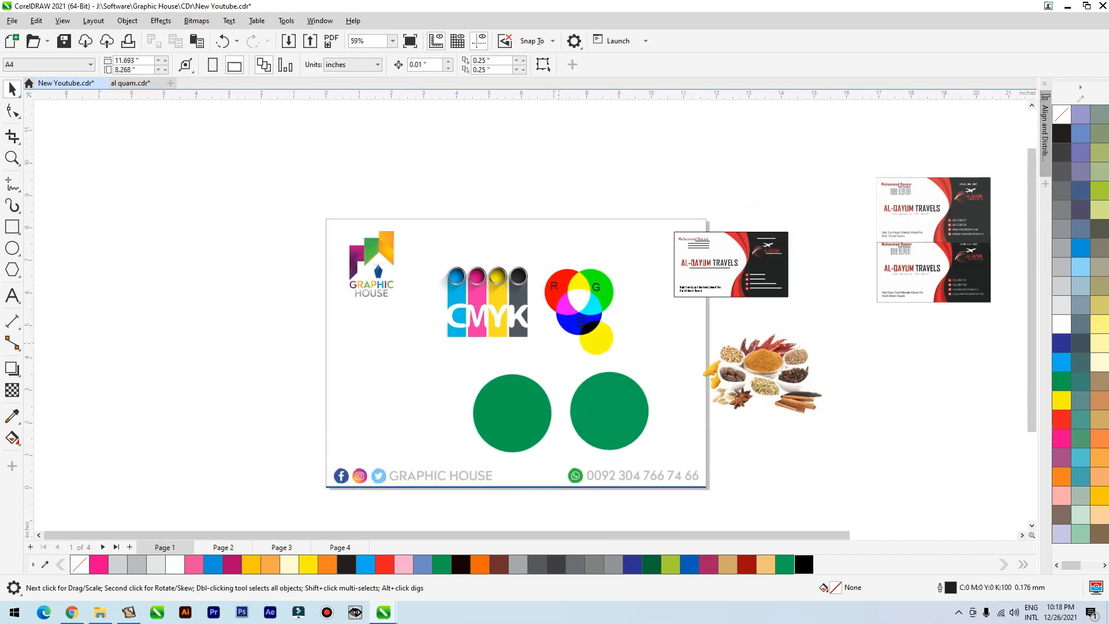
scroll(736, 534, "up", 1)
scroll(798, 355, "up", 3)
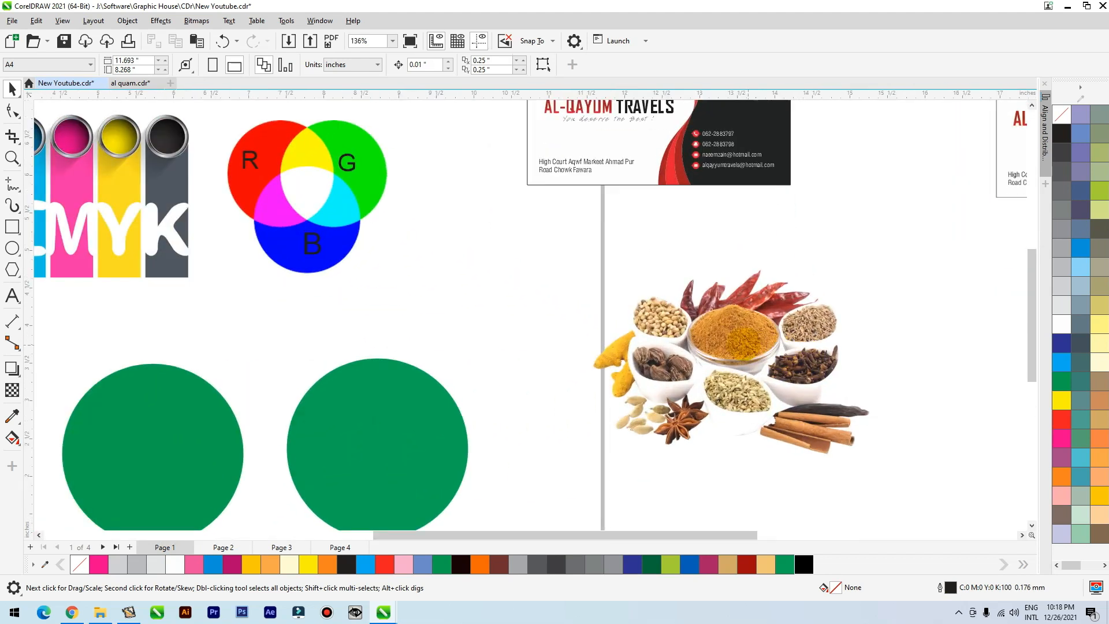
scroll(461, 343, "down", 2)
left_click_drag(613, 335, 819, 328)
right_click(818, 328)
Convert the left spices picture to an 800 dpi bitmap in RGB Color (24-bit) mode.
left_click(196, 20)
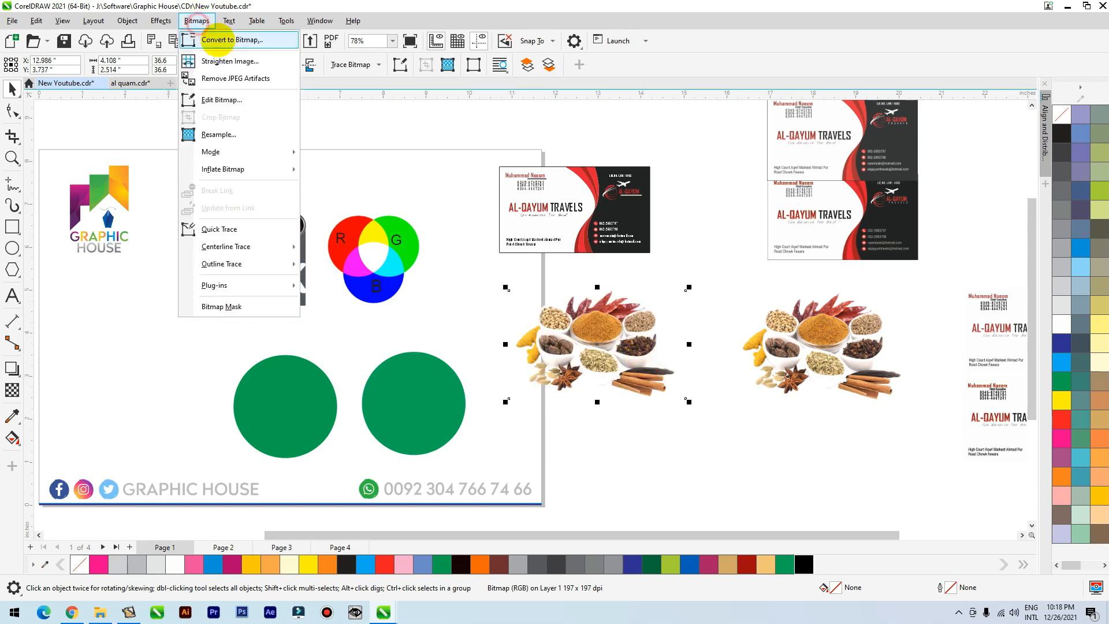
left_click(223, 40)
left_click(548, 270)
left_click(553, 319)
left_click(566, 369)
Move the RGB spices bitmap to the front over the right green circle and the other spices picture over the left circle.
scroll(614, 347, "up", 3)
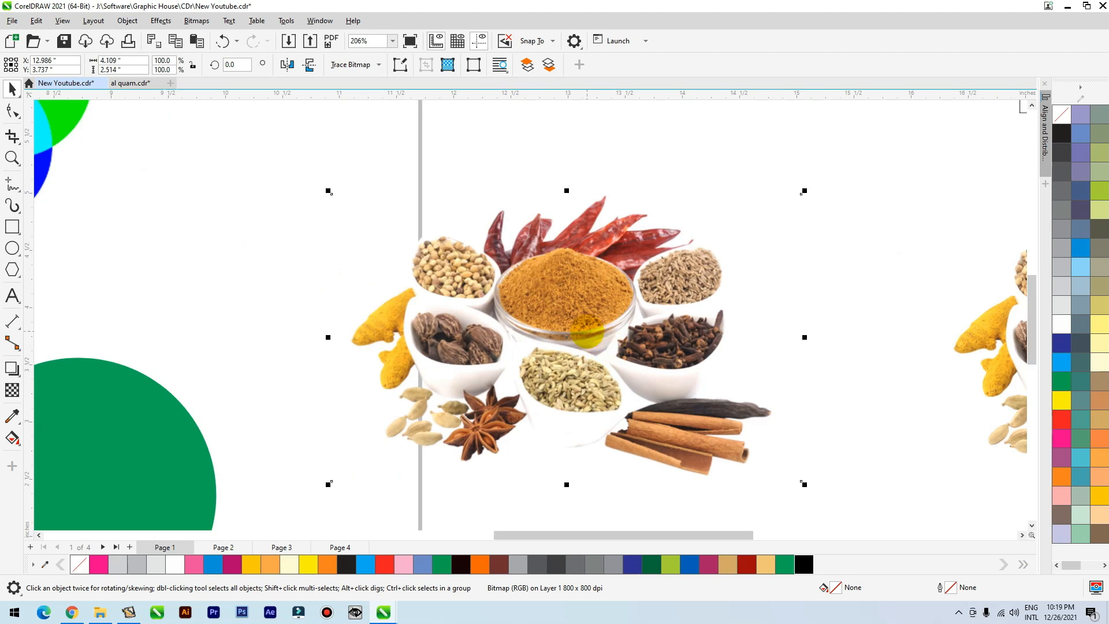
scroll(586, 334, "down", 3)
left_click_drag(586, 334, 432, 372)
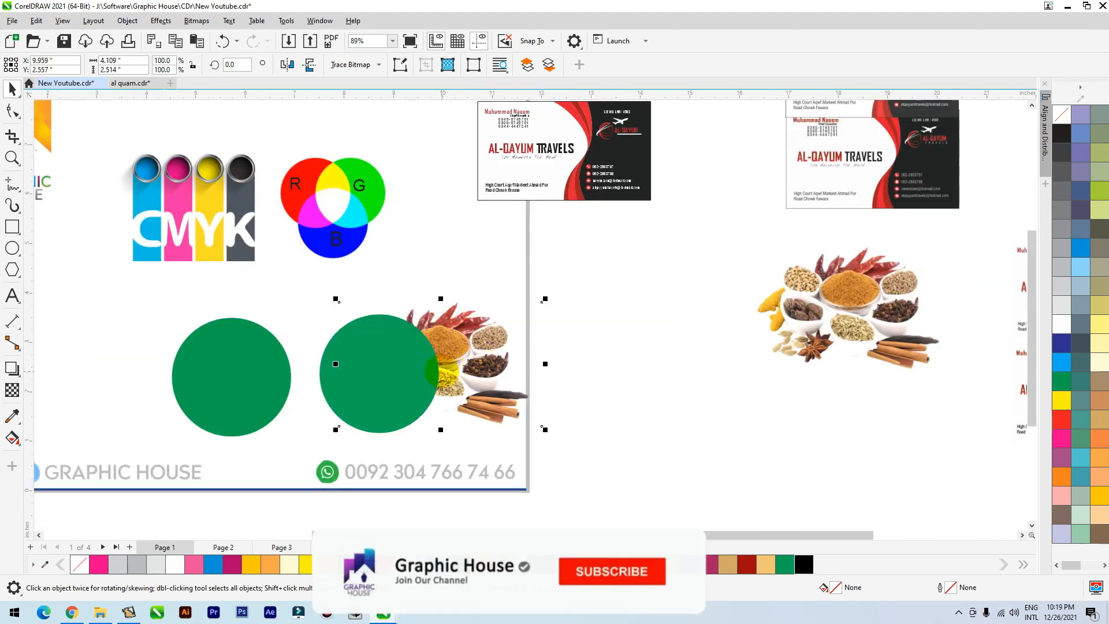
key("shift+Page_Up")
left_click_drag(839, 304, 182, 378)
scroll(200, 368, "up", 3)
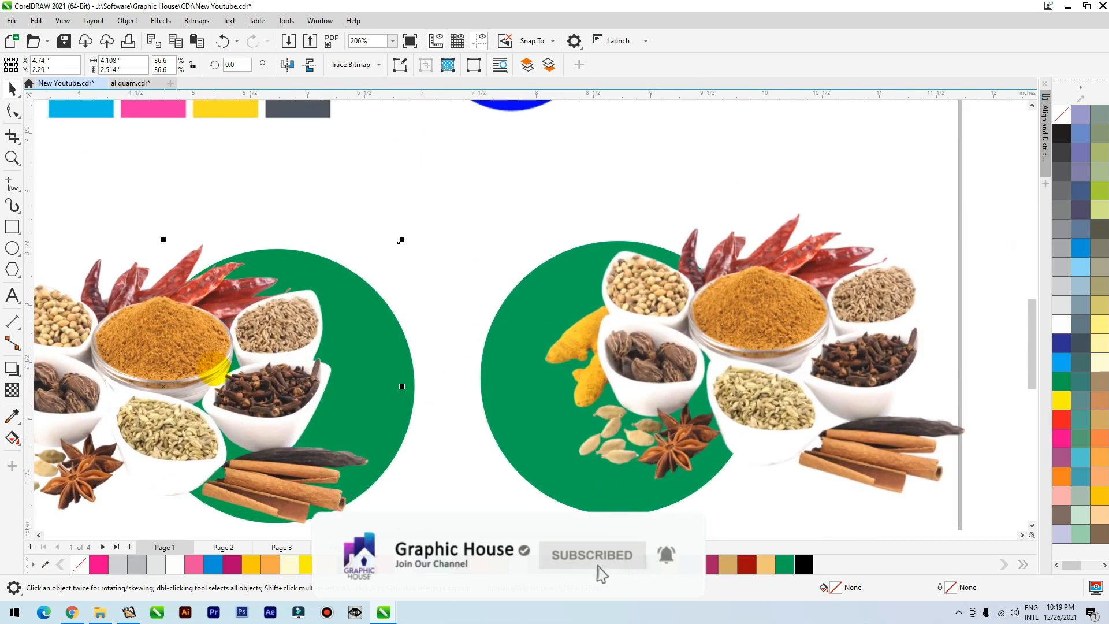
Convert the spices picture on the left green circle to an 800 dpi bitmap in CMYK Color (32-bit) mode.
left_click(197, 20)
left_click(203, 41)
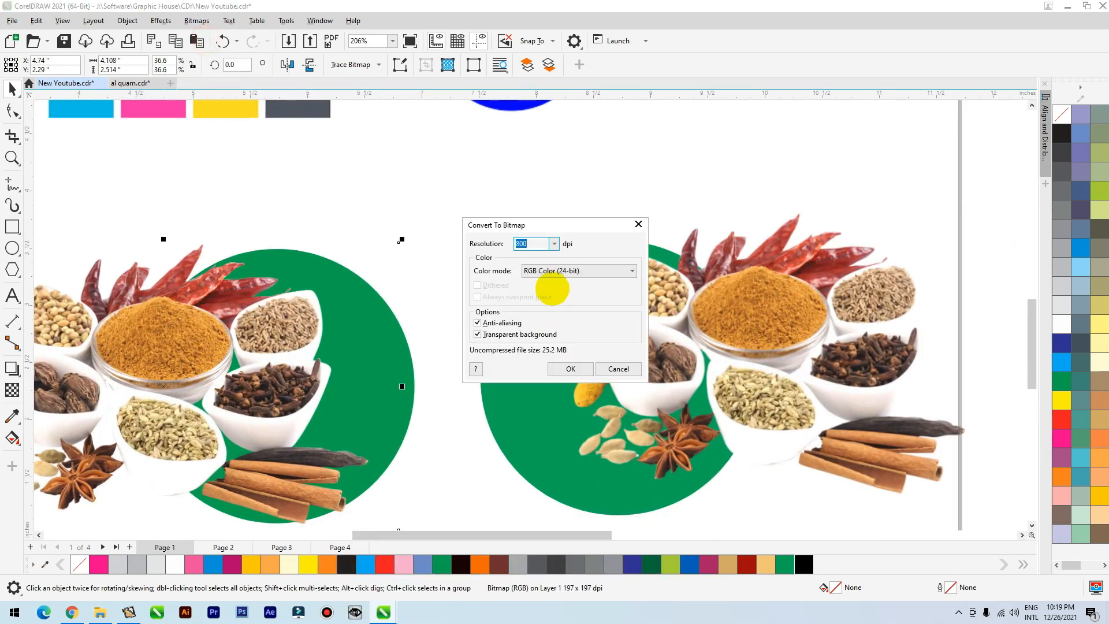
left_click(552, 271)
left_click(546, 326)
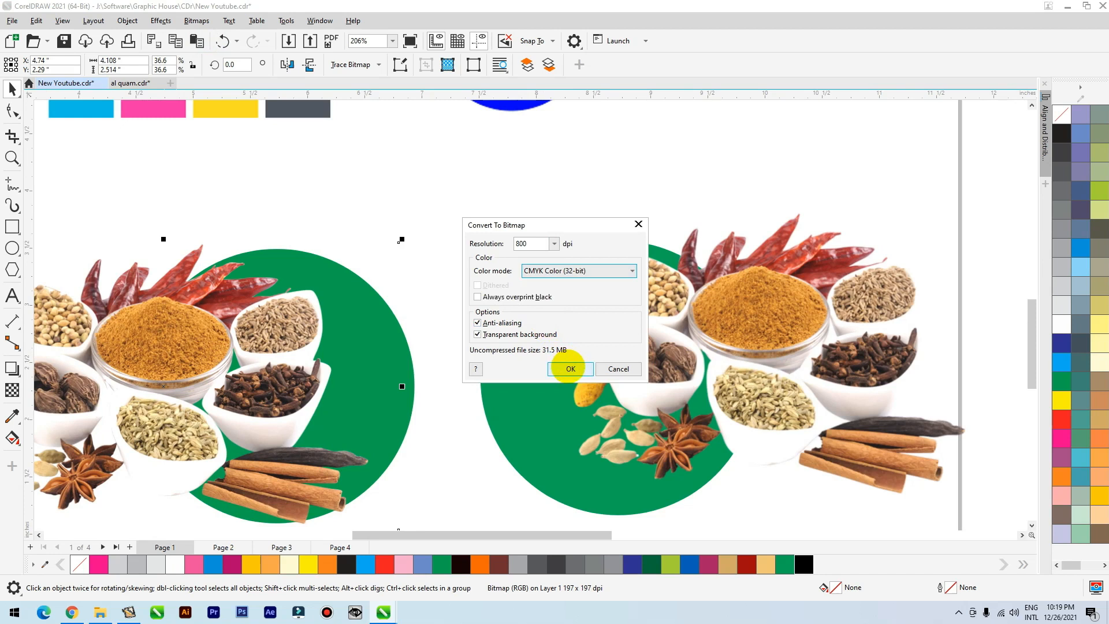
left_click(569, 368)
Move the CMYK spices bitmap so it partly overlaps the RGB spices bitmap and compare their colours up close.
left_click_drag(204, 396, 462, 386)
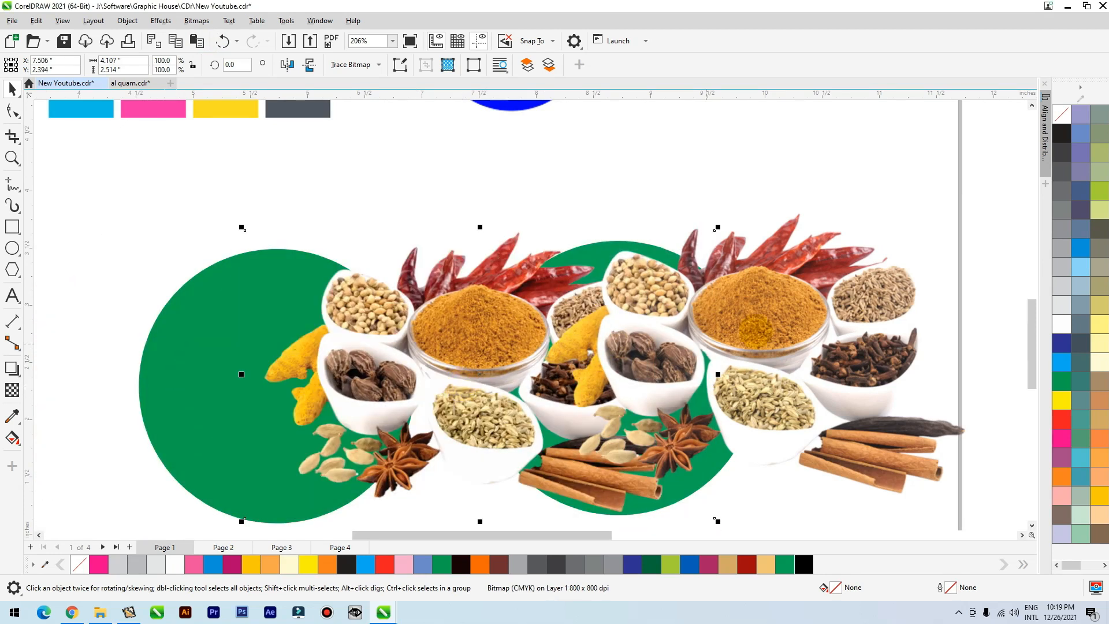
scroll(564, 327, "up", 3)
scroll(421, 233, "down", 1)
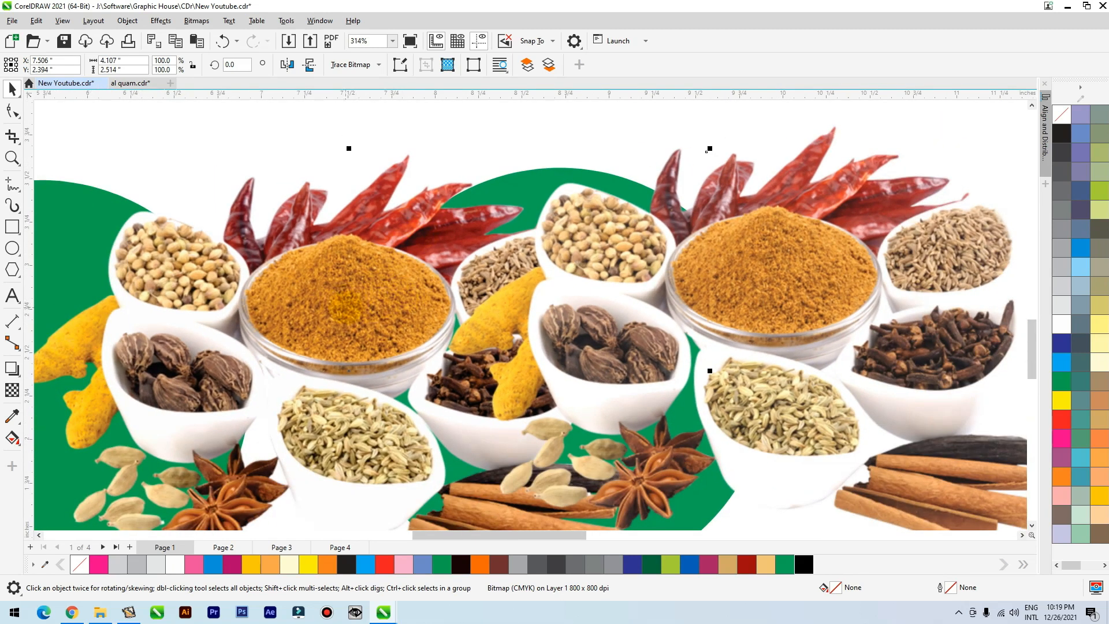
scroll(799, 366, "down", 2)
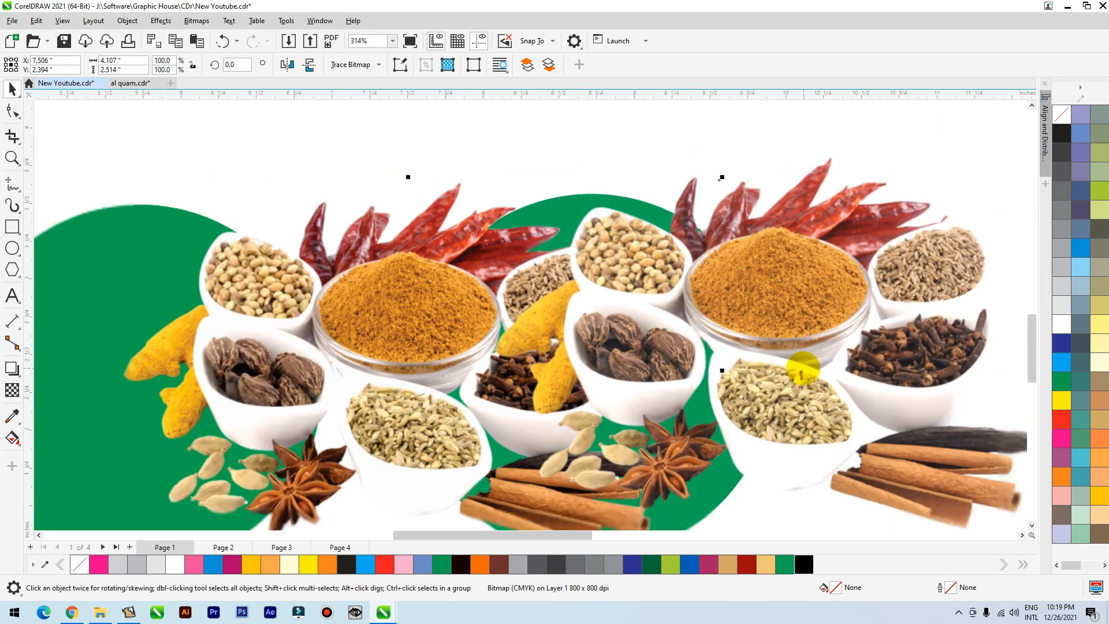
Move the CMYK spices bitmap back over the left green circle, clear of the RGB one.
left_click_drag(577, 343, 439, 352)
scroll(324, 358, "down", 4)
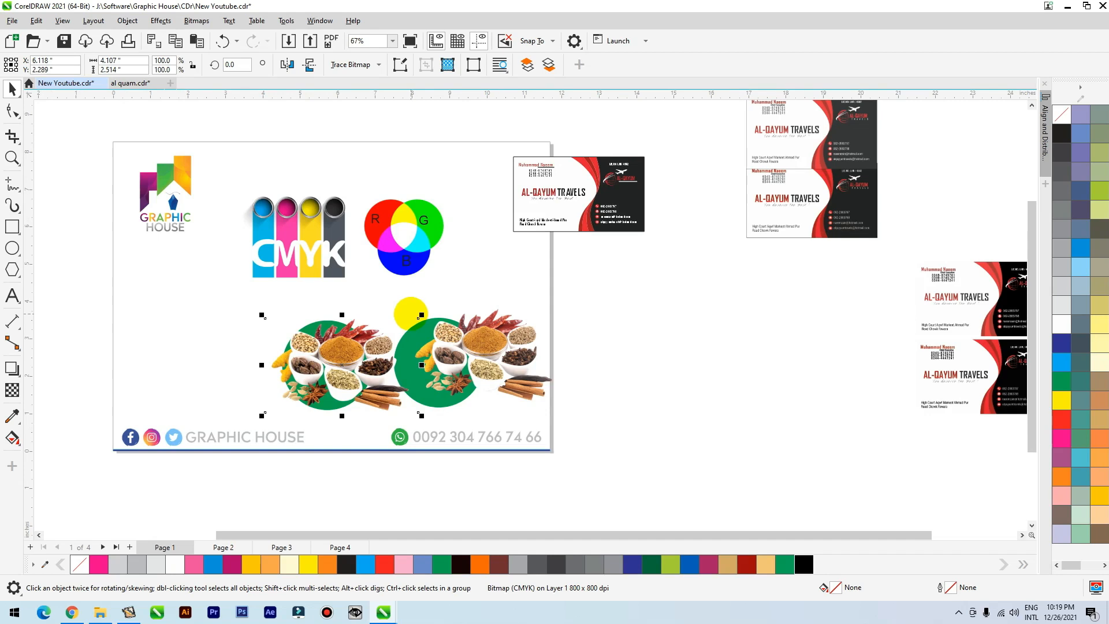
left_click_drag(345, 365, 335, 356)
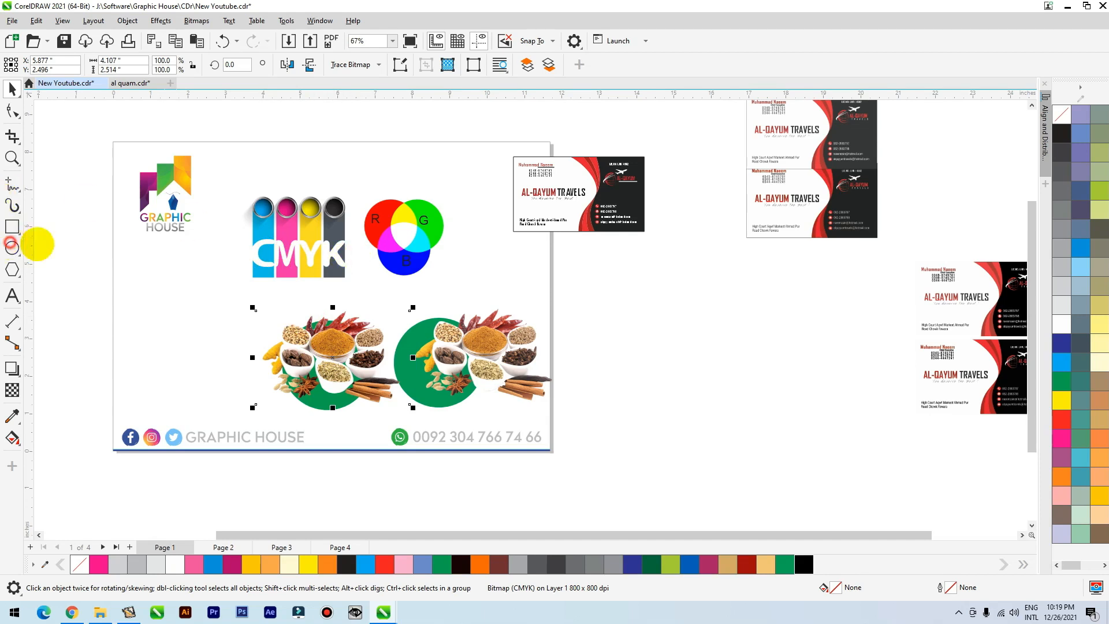
Draw a circle about 0.83 inches in diameter below the Graphic House logo.
left_click(11, 244)
left_click_drag(151, 262, 182, 294)
key("space")
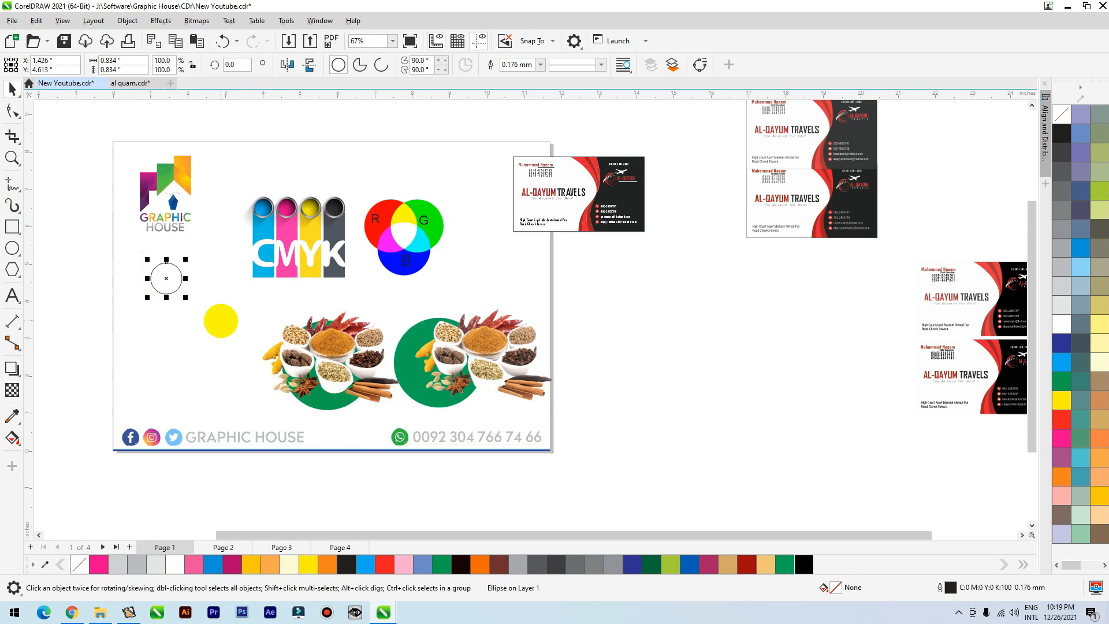
On page 3, move the lower separate RGB aurora picture completely off the page, down and to the right.
left_click(282, 547)
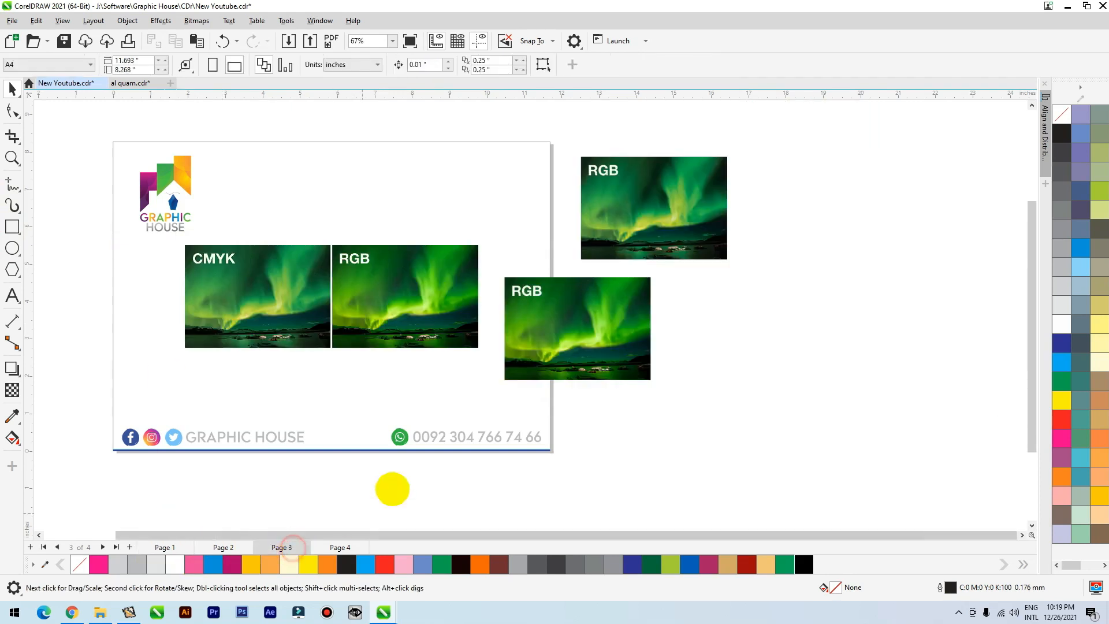
left_click(552, 347)
left_click_drag(553, 348, 654, 432)
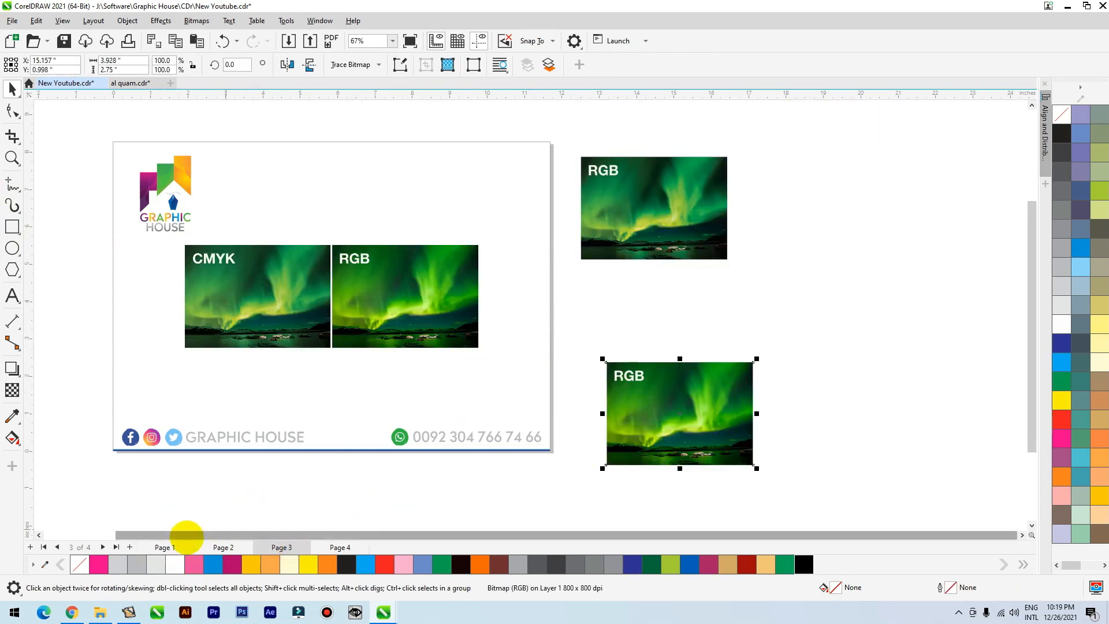
Paste the RGB aurora picture onto page 1 and draw a green rectangle about 4.27 by 3.38 inches without an outline below the logo.
left_click(167, 546)
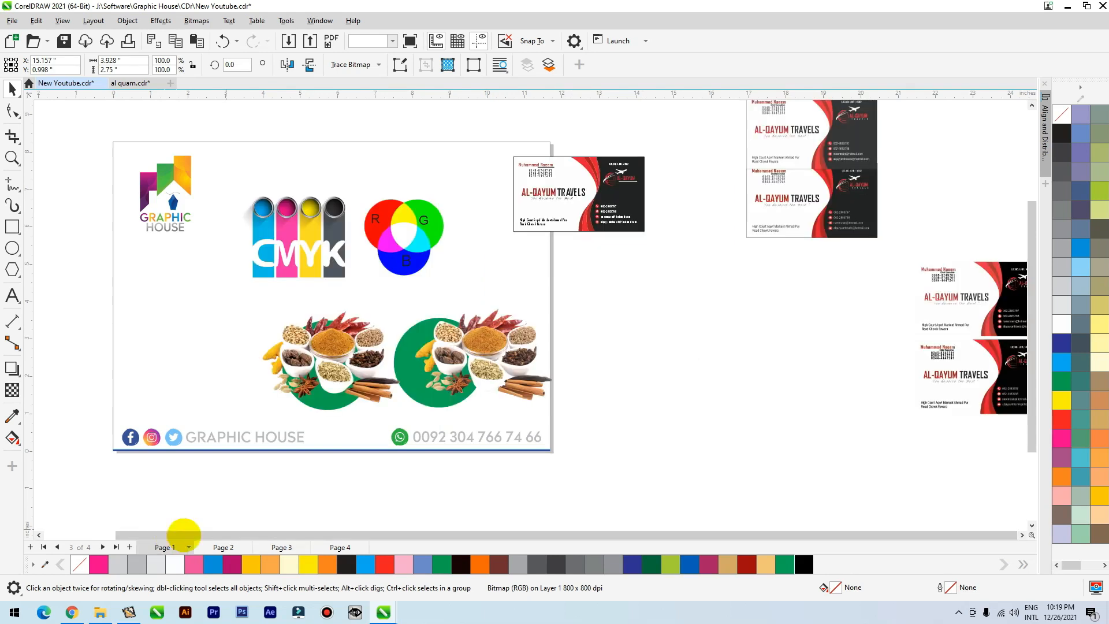
left_click_drag(672, 407, 667, 359)
left_click(12, 227)
mouse_move(73, 265)
left_mouse_down()
mouse_move(233, 404)
mouse_move(234, 391)
left_mouse_up()
left_click(443, 564)
right_click(1062, 114)
Bring the RGB aurora picture in front of the green rectangle and position it over the rectangle's upper part.
left_click_drag(664, 348, 159, 291)
key("F2")
left_click_drag(316, 234, 56, 419)
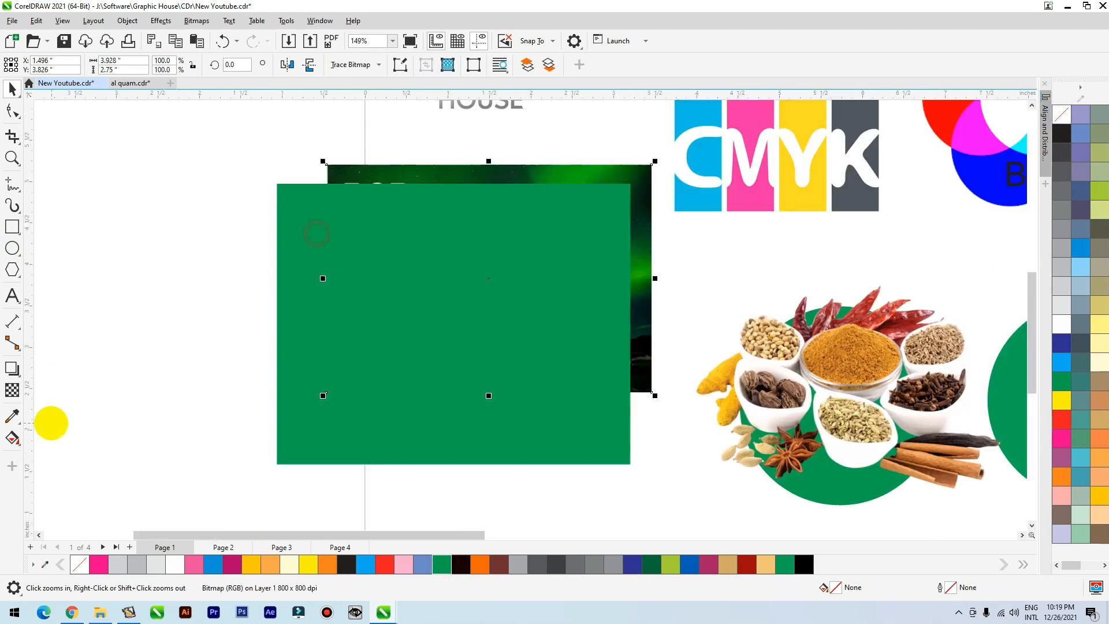
key("shift+Page_Up")
left_click_drag(535, 269, 490, 265)
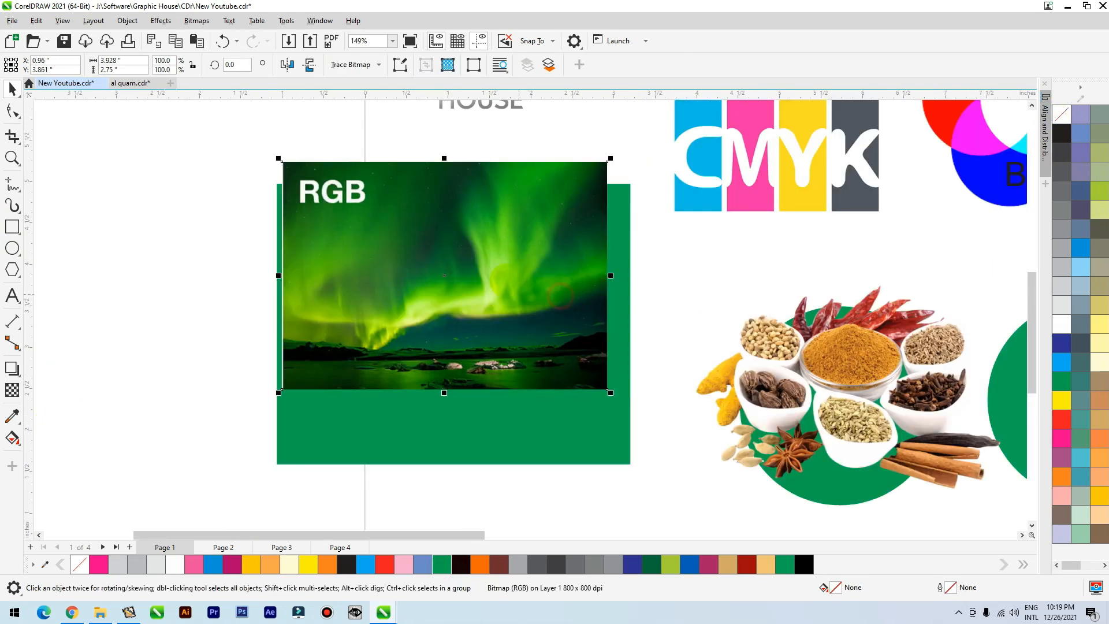
Apply a downward fountain transparency to the aurora picture and enlarge it to about 4.62 by 3.24 inches over the rectangle.
left_click(12, 389)
left_click_drag(414, 184, 456, 347)
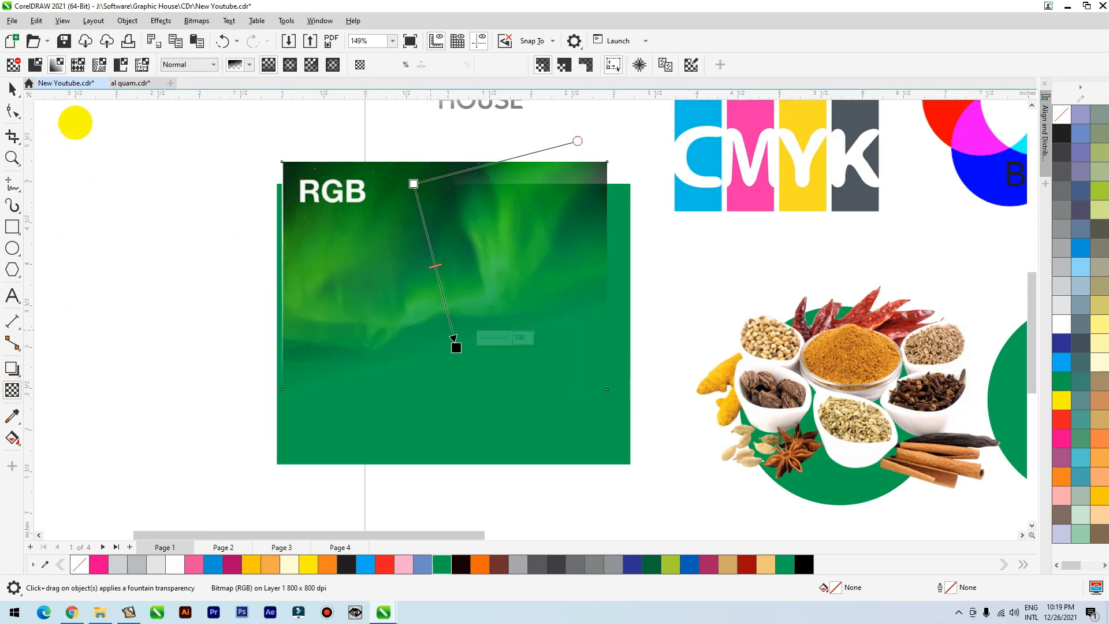
left_click(10, 87)
left_click_drag(433, 230, 414, 221)
left_click_drag(592, 383, 650, 424)
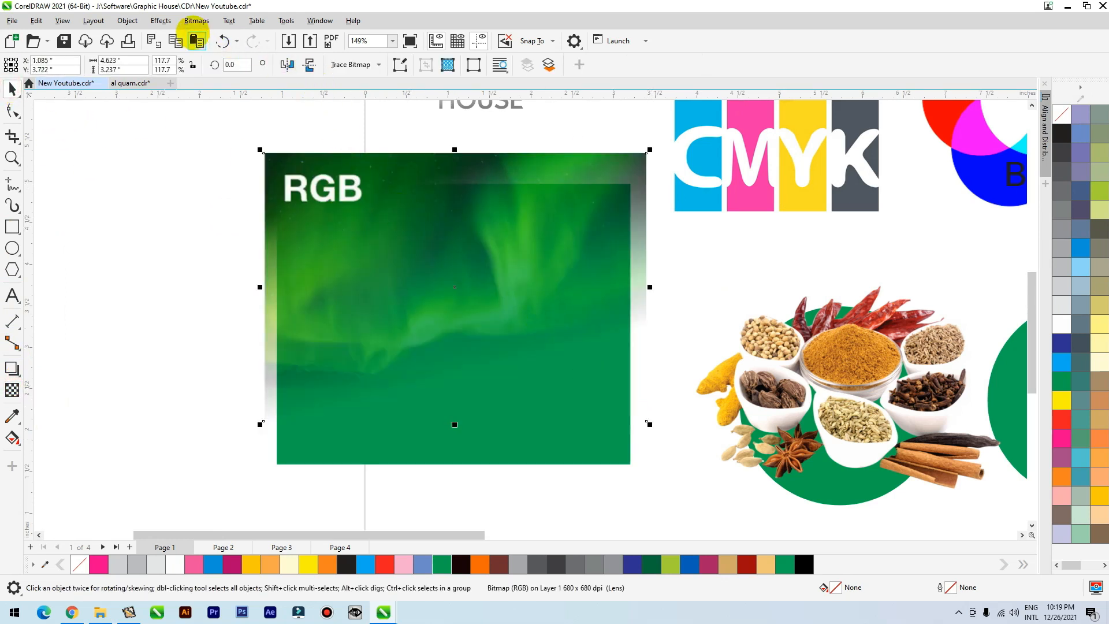
Convert the transparent aurora picture to an 800 dpi CMYK Color (32-bit) bitmap with a transparent background and nudge it slightly down.
left_click(197, 22)
left_click(219, 41)
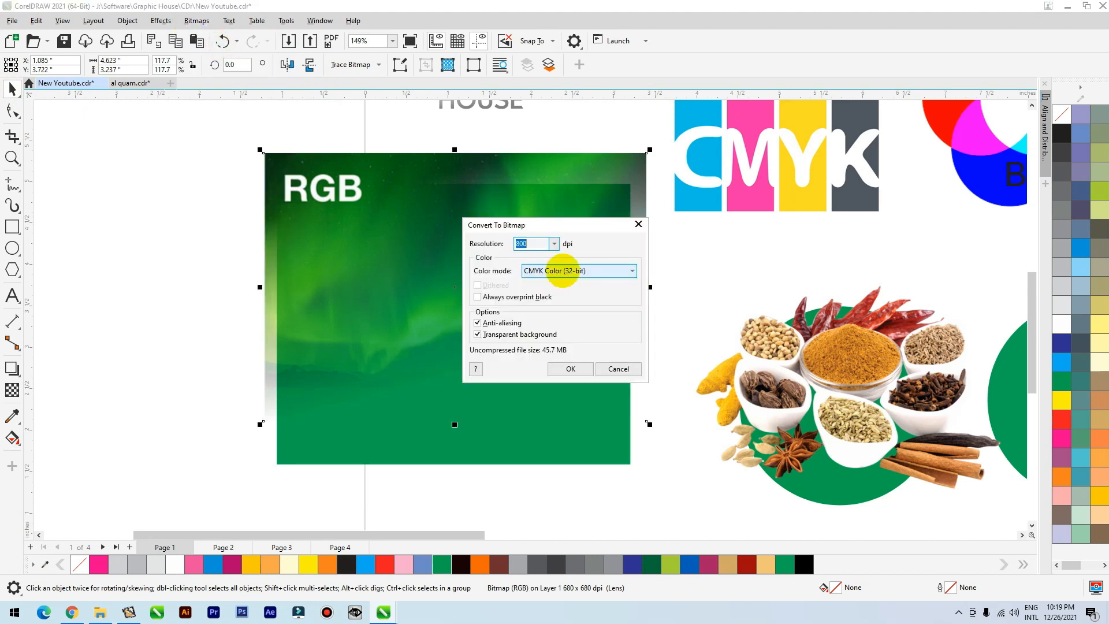
left_click(571, 367)
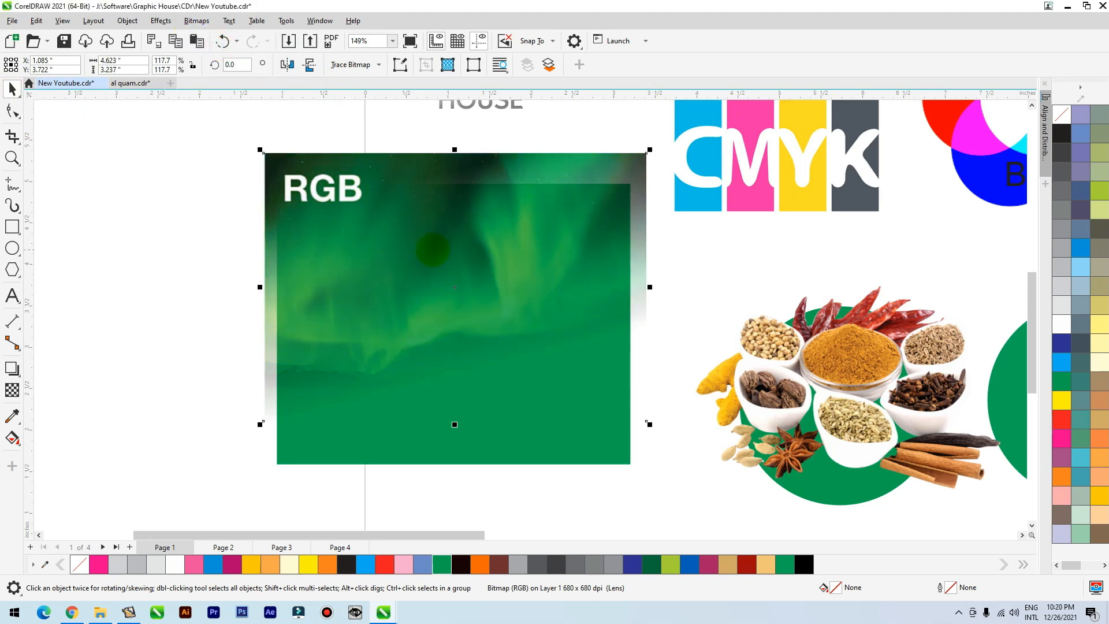
left_click_drag(422, 242, 423, 247)
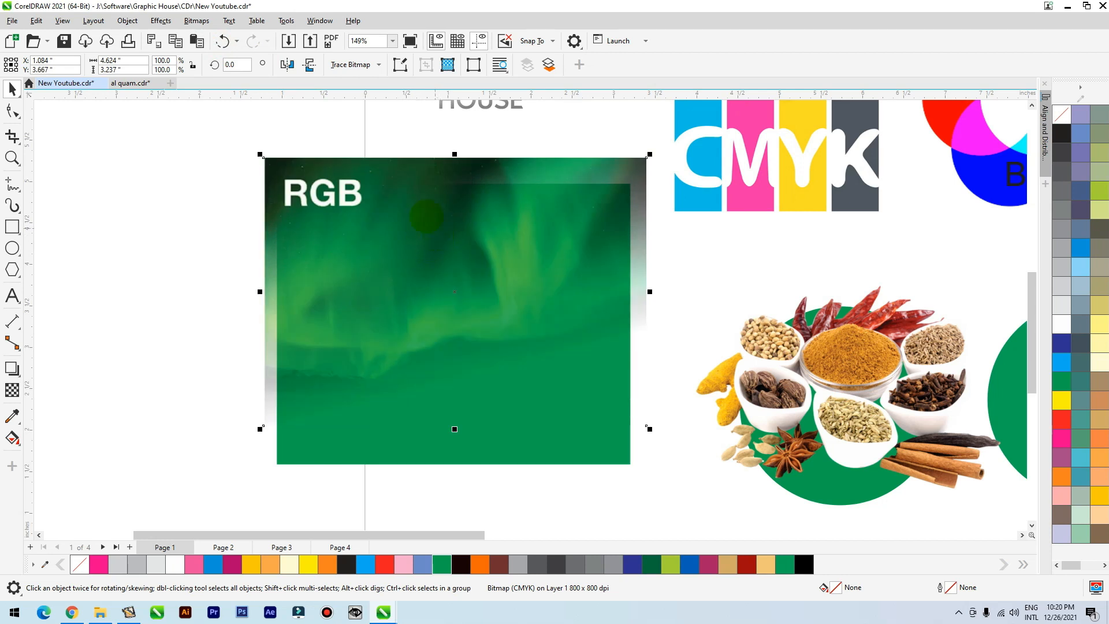
PowerClip the converted aurora bitmap inside the green rectangle.
right_click(422, 204)
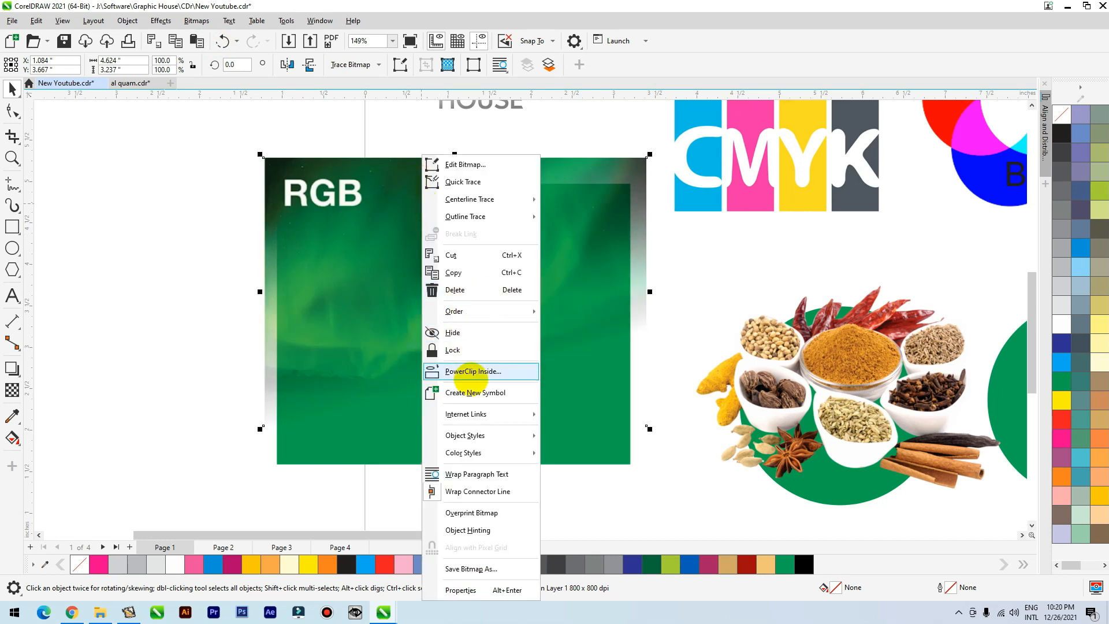
left_click(472, 371)
left_click(352, 454)
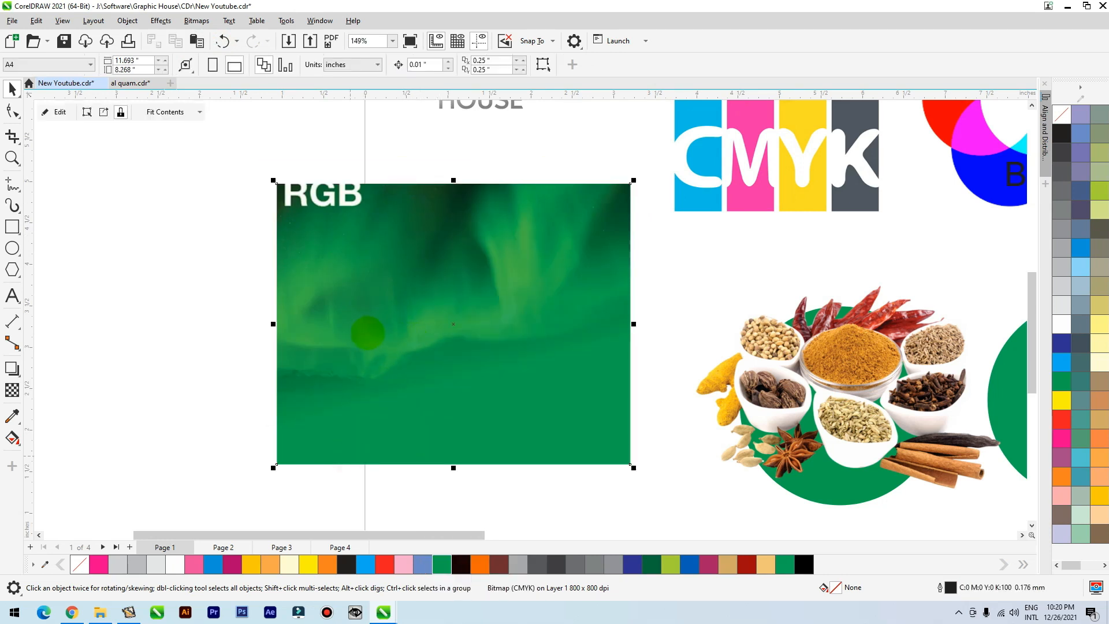
Shift the clipped aurora up to crop out its RGB label, and place a copy of the rectangle to the left, off the page.
left_click(401, 312, "ctrl")
left_click_drag(400, 292, 386, 262)
left_click(202, 265, "ctrl")
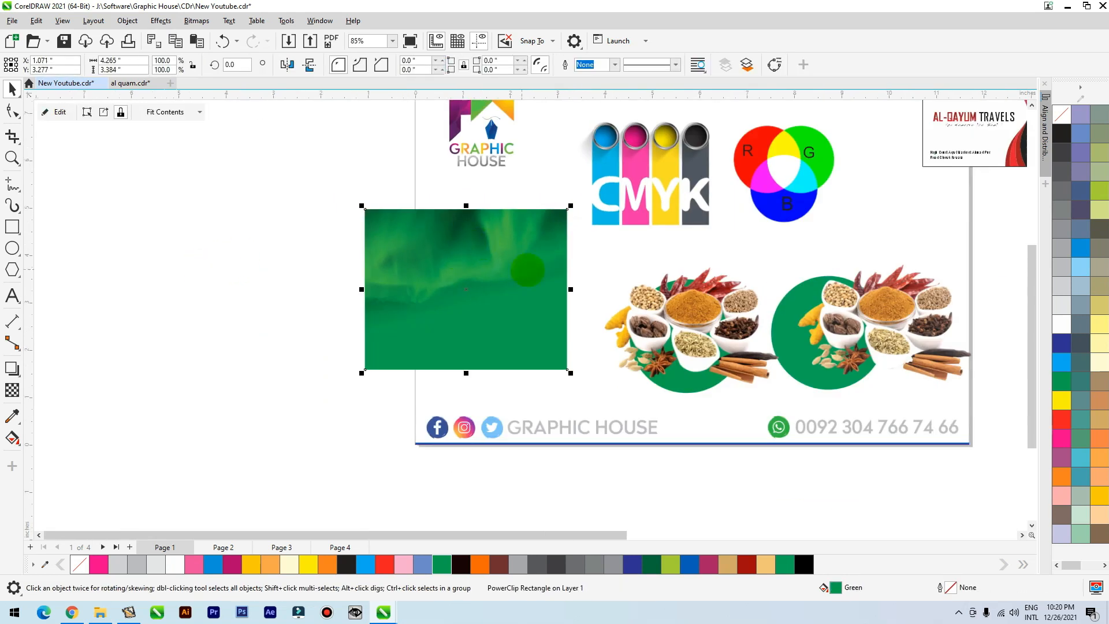
left_click_drag(492, 271, 247, 274)
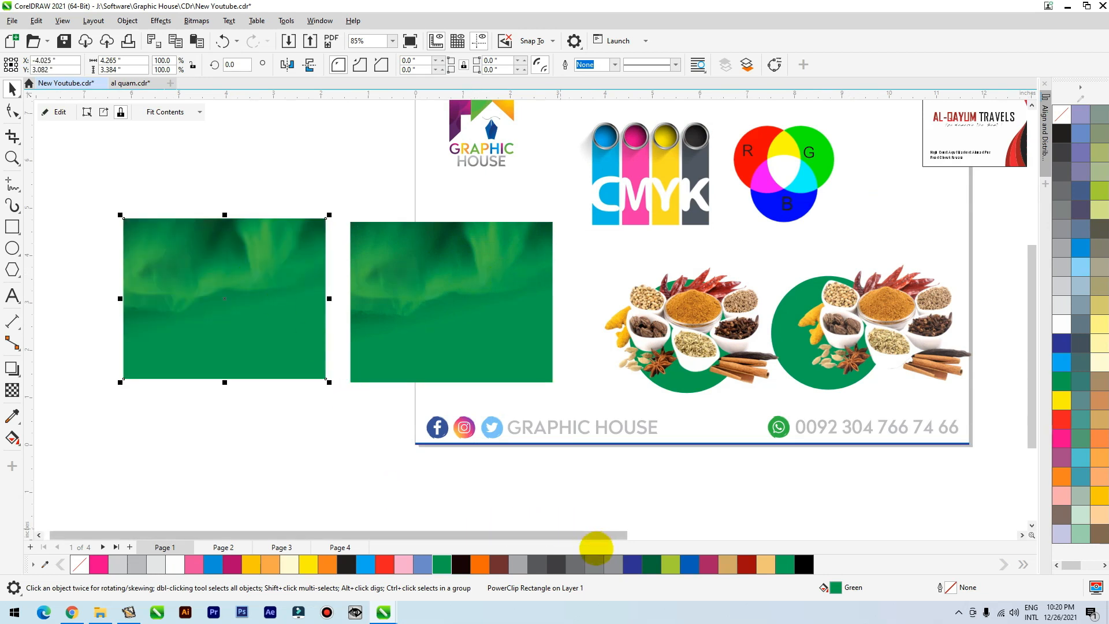
Copy the joined CMYK and RGB aurora comparison picture from page 3 to page 1 and place it over the left clipped rectangle.
left_click(335, 544)
right_click(299, 544)
left_click(858, 234)
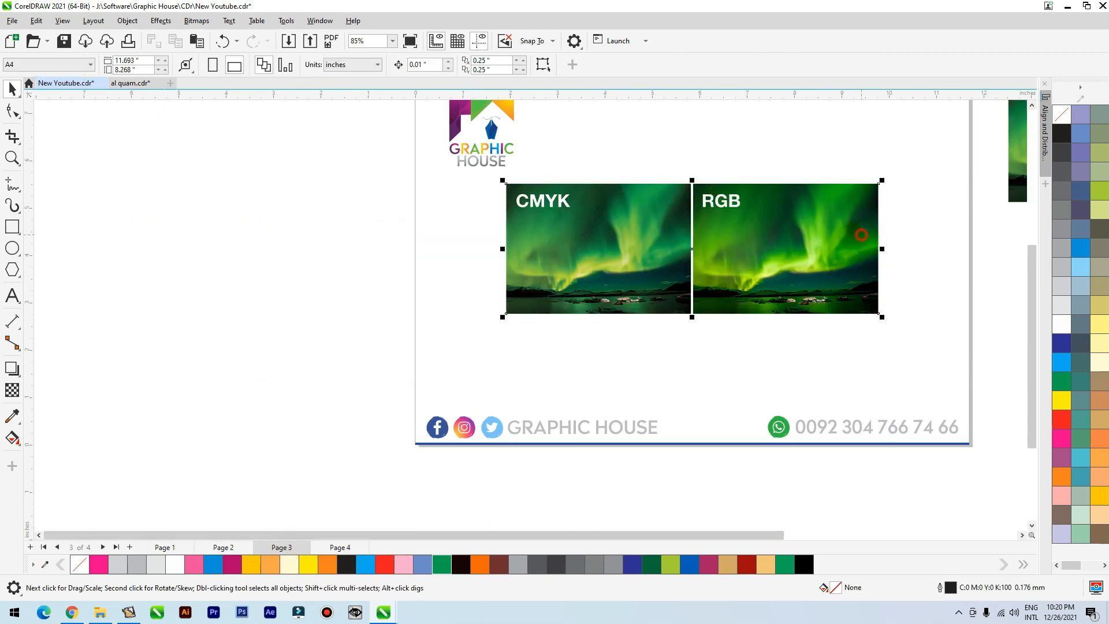
scroll(797, 270, "down", 2)
left_click_drag(746, 307, 753, 324)
key("ctrl+z")
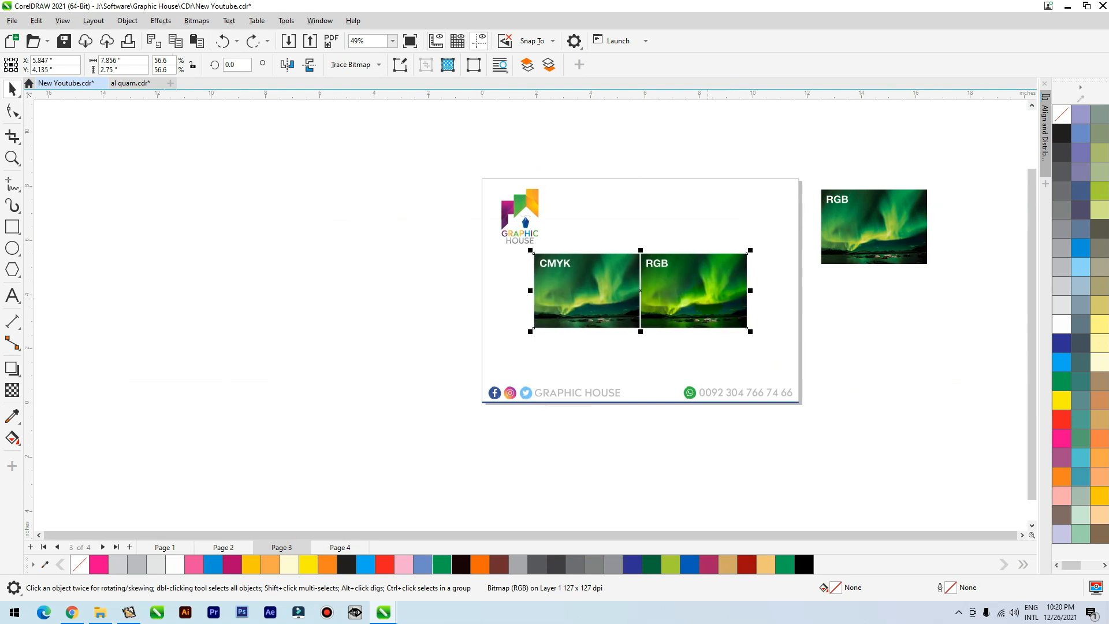
left_click(163, 546)
key("ctrl+v")
left_click_drag(664, 302, 304, 331)
Compare the aurora pictures with the clipped rectangles up close and with colour proofing toggled on and off.
key("F2")
left_click_drag(248, 263, 402, 382)
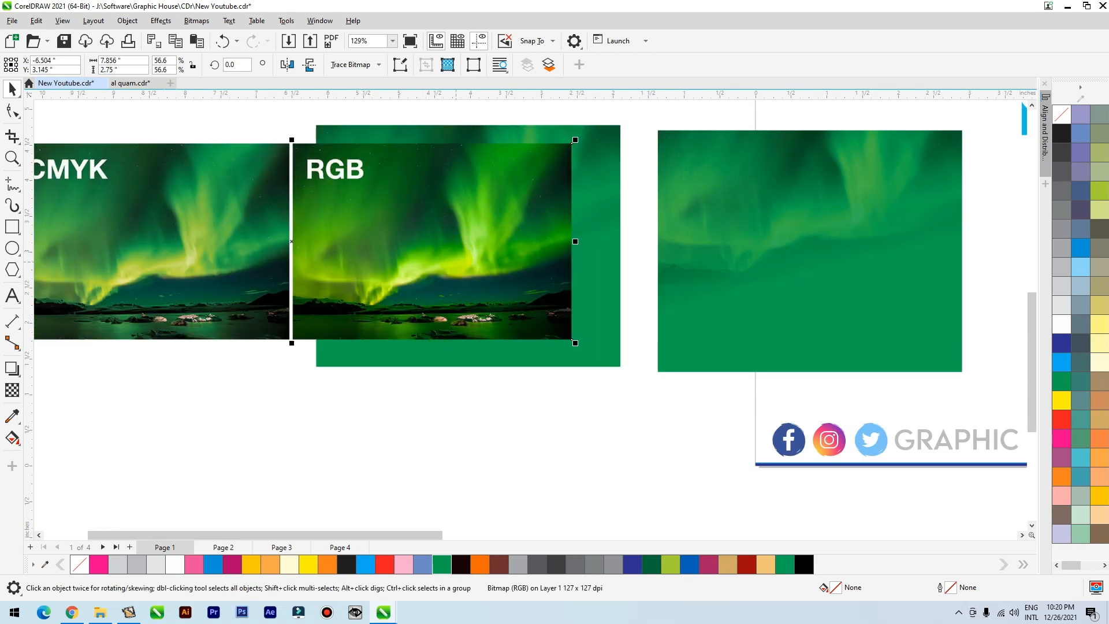
scroll(404, 388, "down", 2)
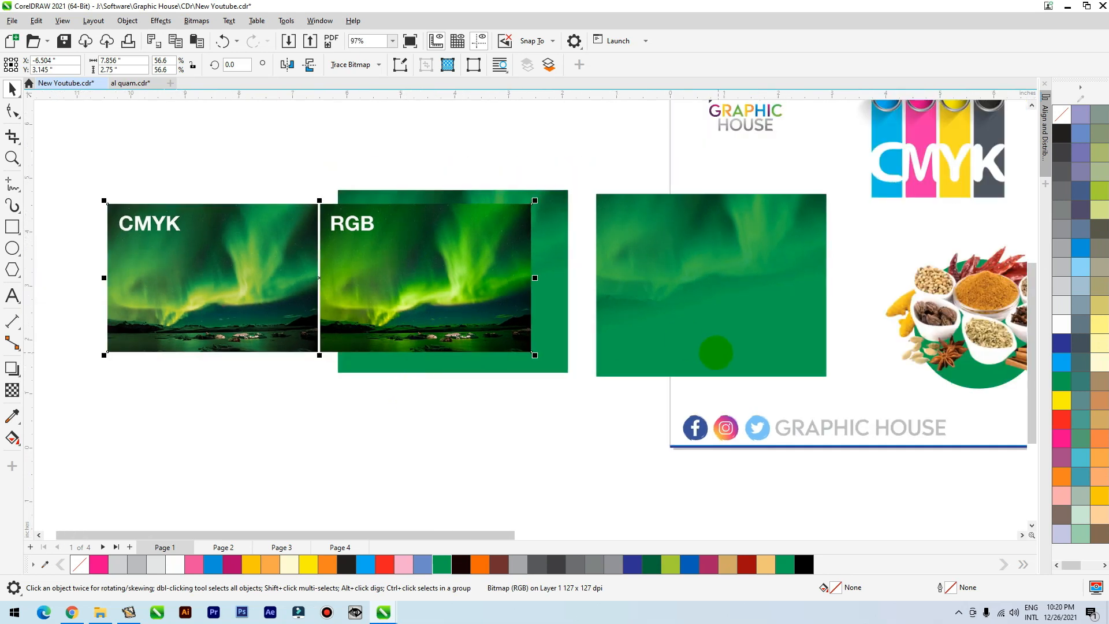
scroll(516, 418, "down", 1)
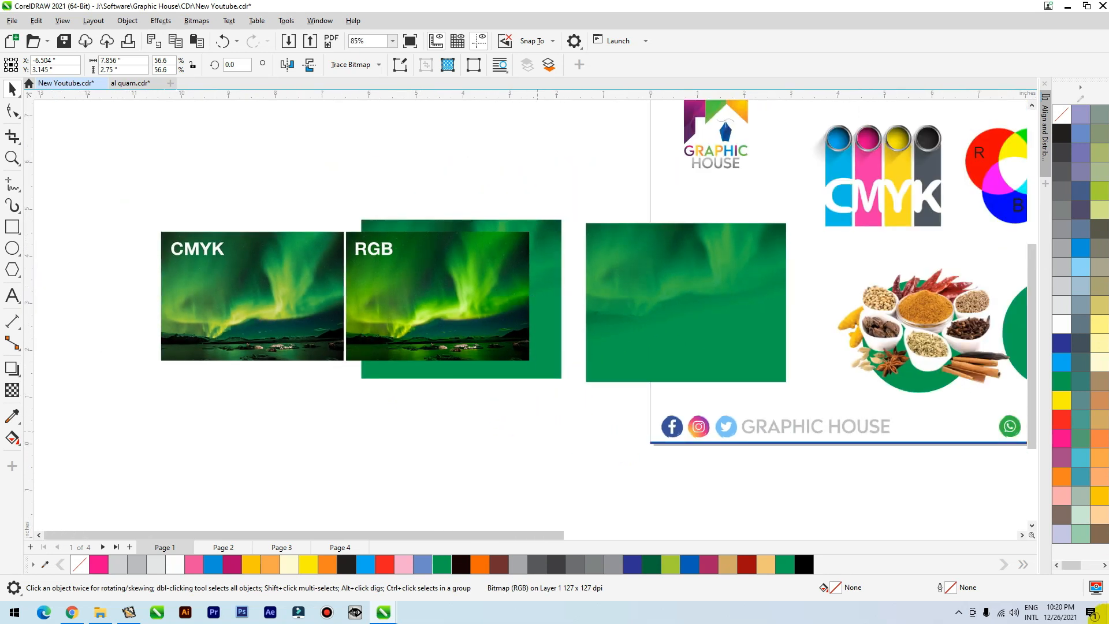
key("Escape")
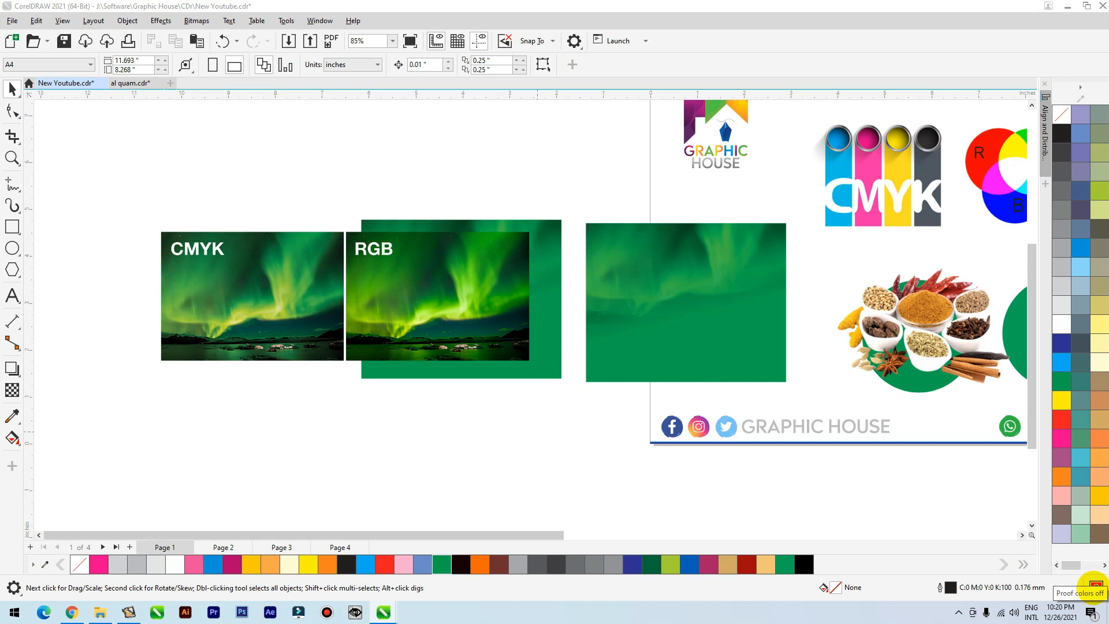
left_click(1095, 586)
left_click(1093, 585)
left_click(1093, 585)
left_click(1093, 585)
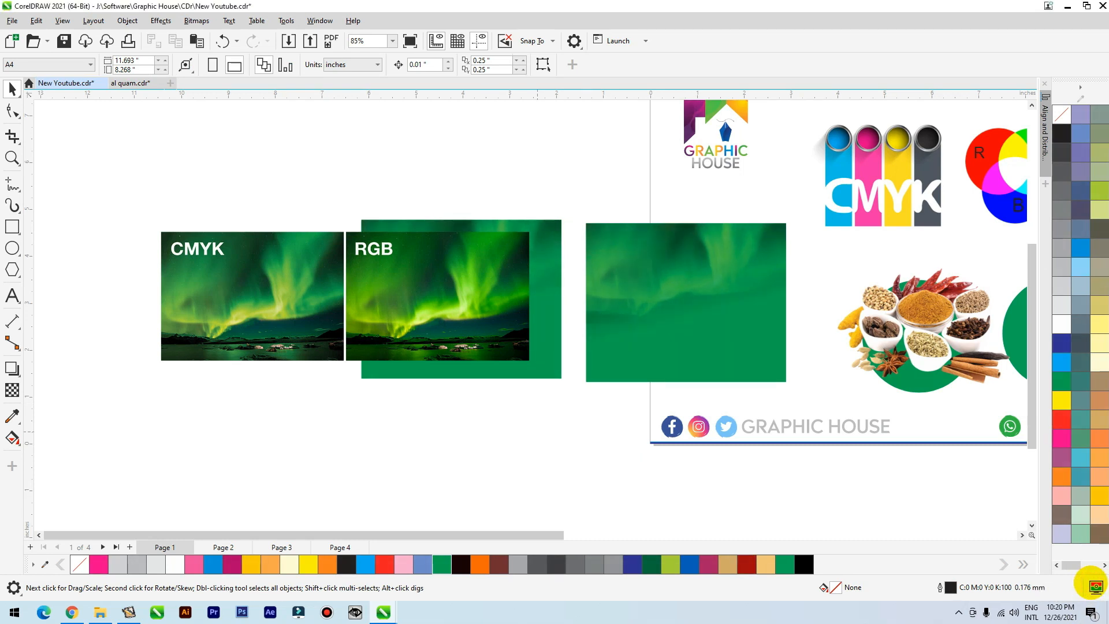
Move the left clipped rectangle down and to the left, and place the aurora comparison picture over its upper part.
left_click_drag(492, 287, 578, 200)
left_click_drag(483, 321, 356, 358)
left_click_drag(456, 213, 349, 292)
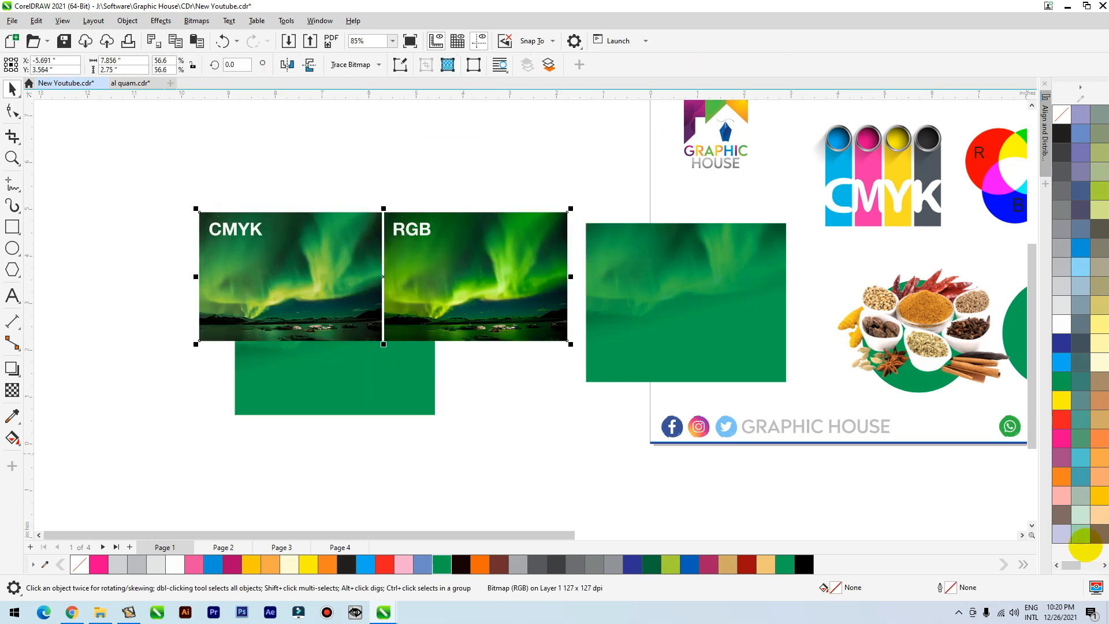
Toggle colour proofing repeatedly to compare the colours, leave it on, and move the aurora comparison picture slightly down.
left_click(1094, 585)
left_click(1094, 585)
left_click(1094, 585)
left_click(1096, 587)
left_click(1095, 586)
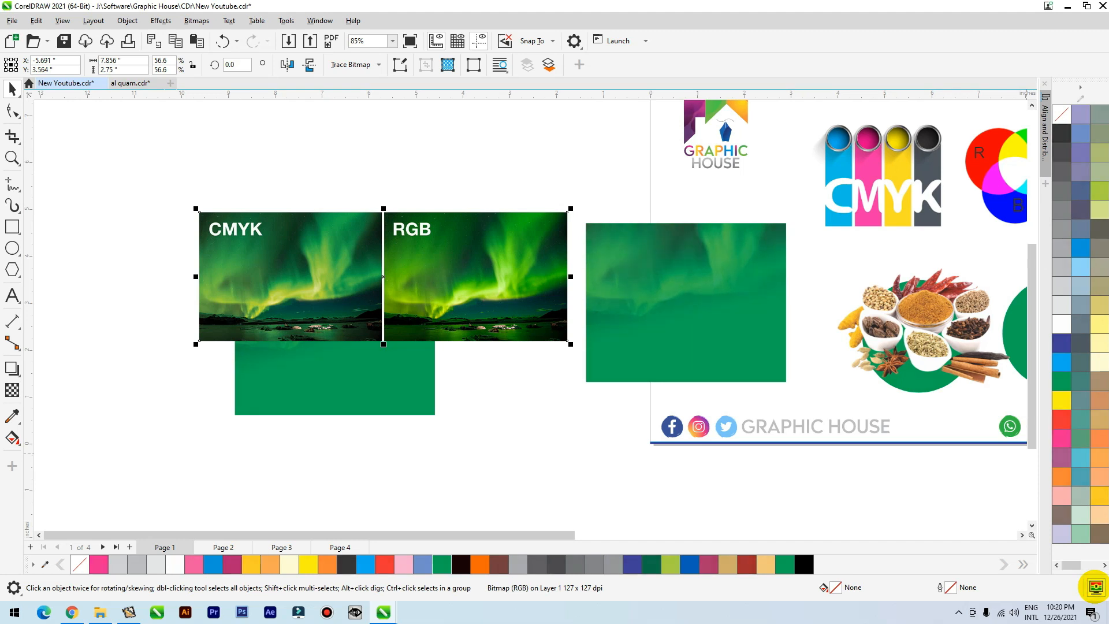
left_click_drag(495, 267, 496, 296)
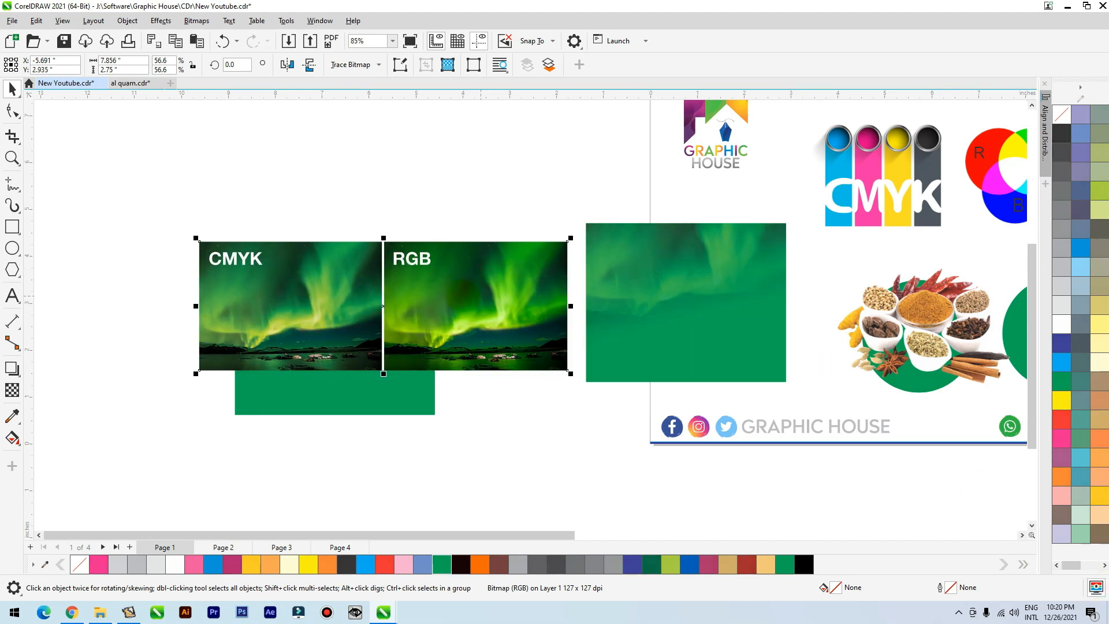
scroll(378, 295, "down", 4)
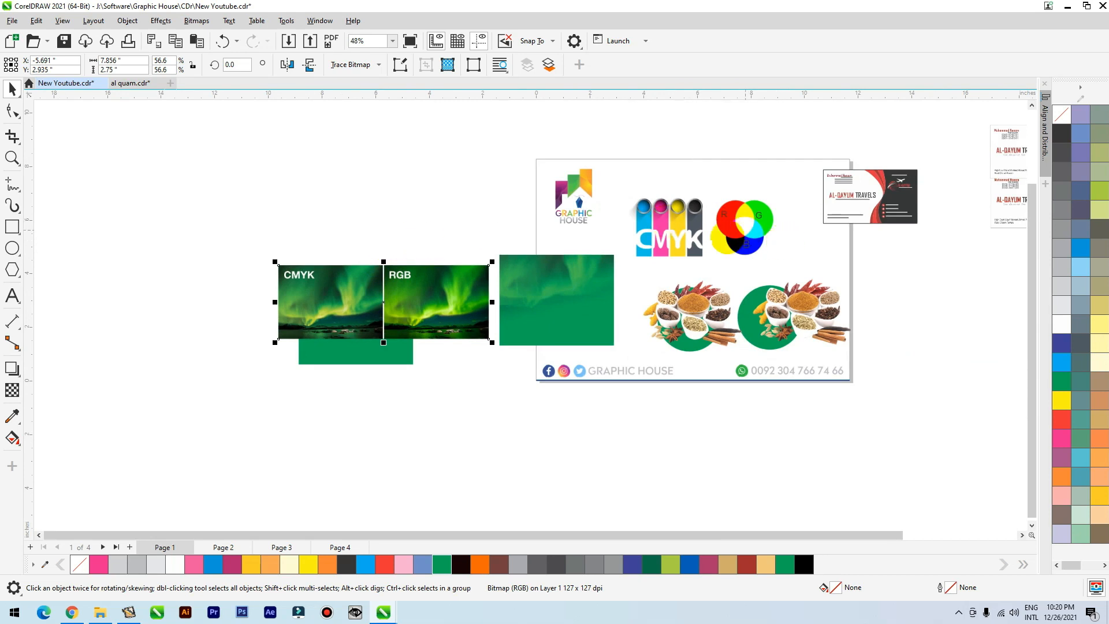